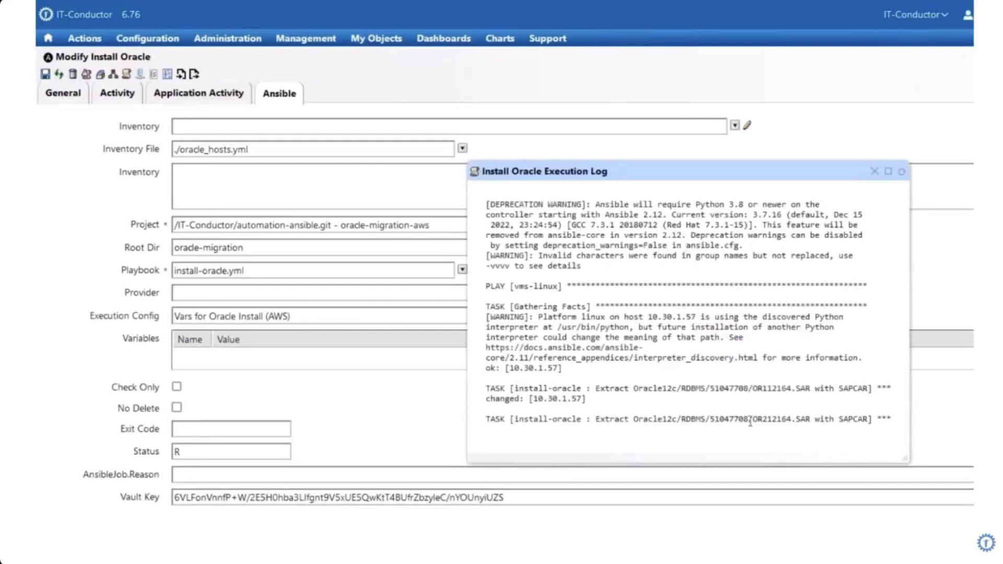
# Close the Install Oracle execution log and review the activity's playbook tasks
pyautogui.click(874, 171)
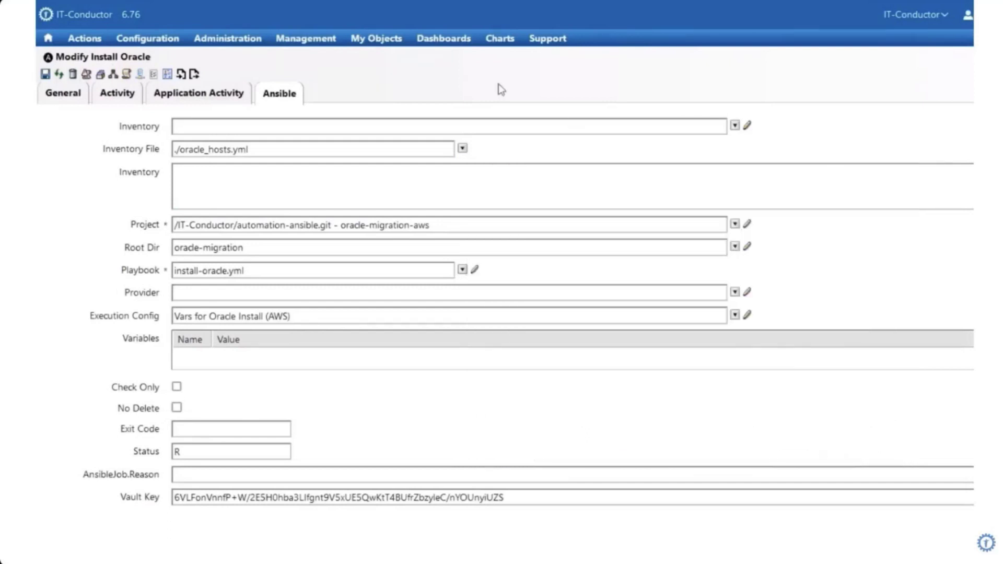
pyautogui.click(204, 99)
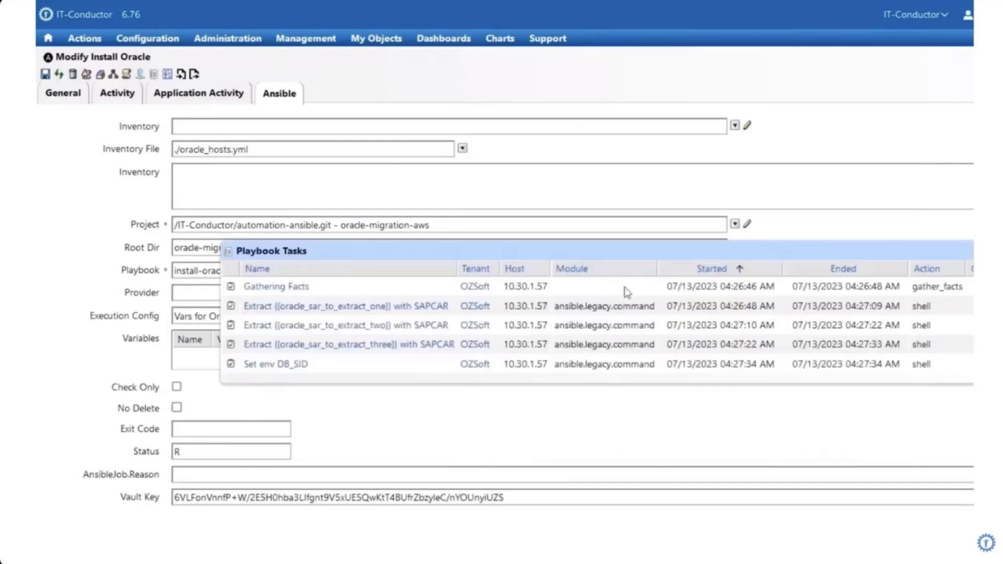
pyautogui.doubleClick(333, 354)
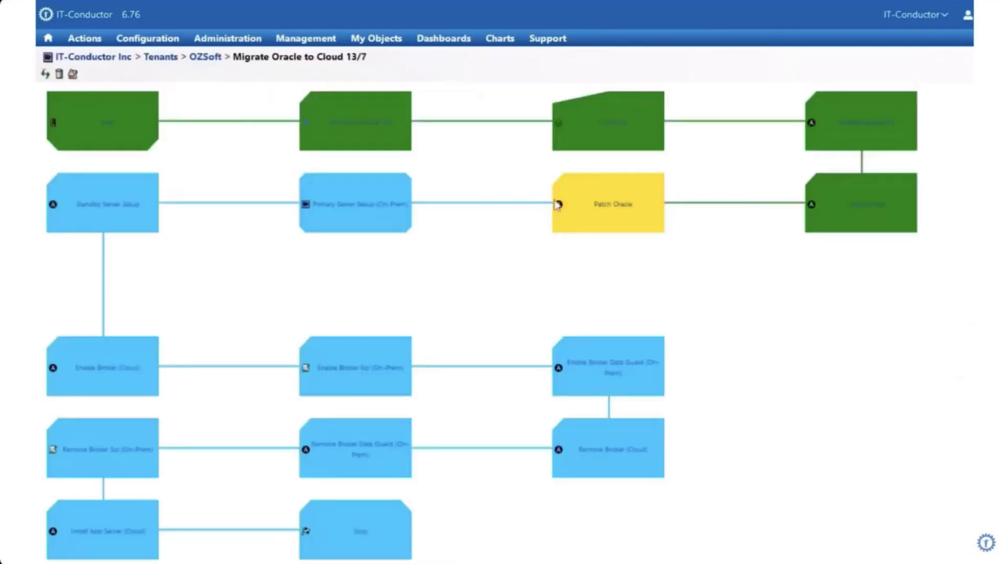
# Open the Patch Oracle activity in the Migrate Oracle to Cloud 13/7 process to inspect its execution
pyautogui.doubleClick(557, 204)
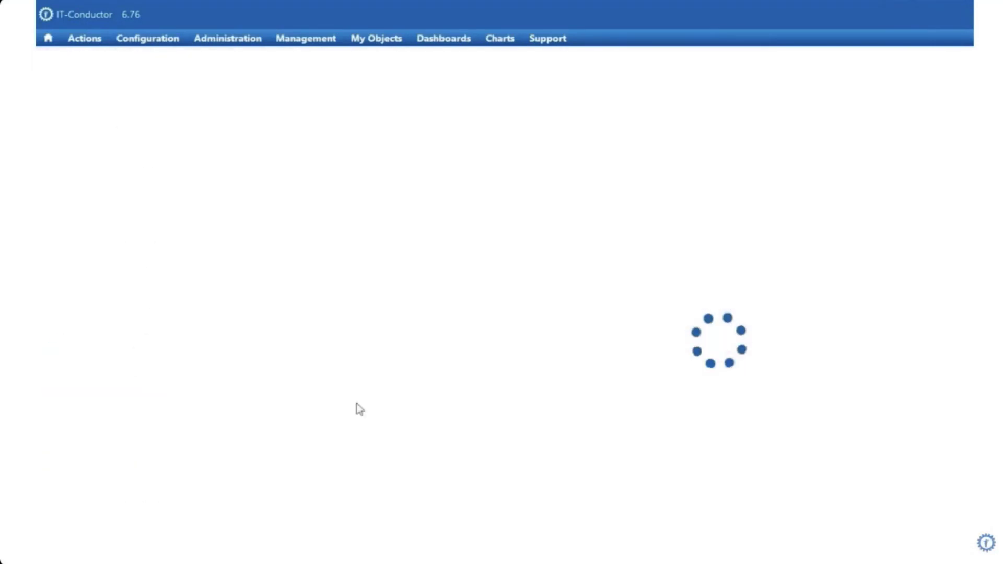
pyautogui.click(127, 74)
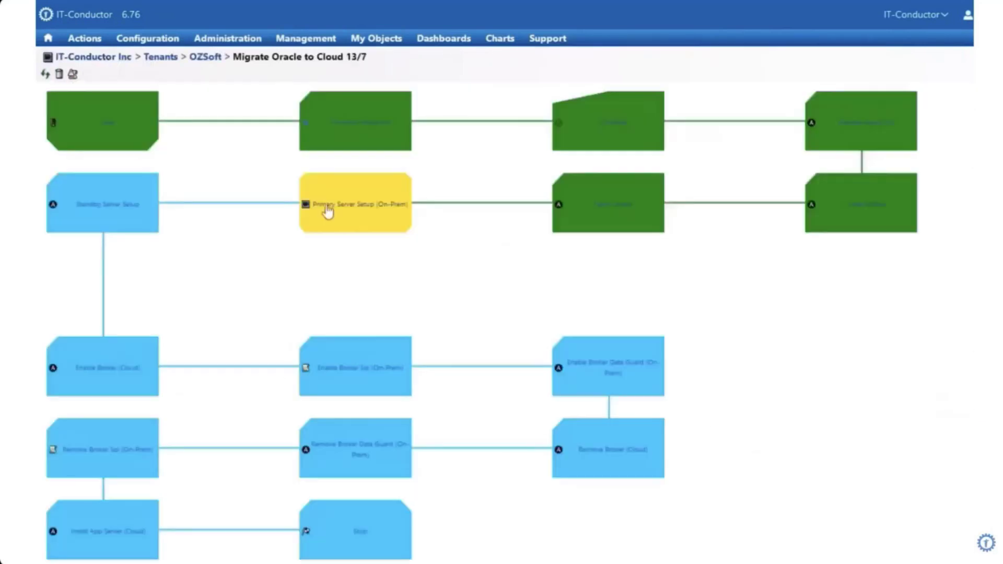
# Monitor the Primary Server Setup (On-Prem) process, refreshing its status and inspecting the SQL of the Force Logging activity
pyautogui.doubleClick(329, 206)
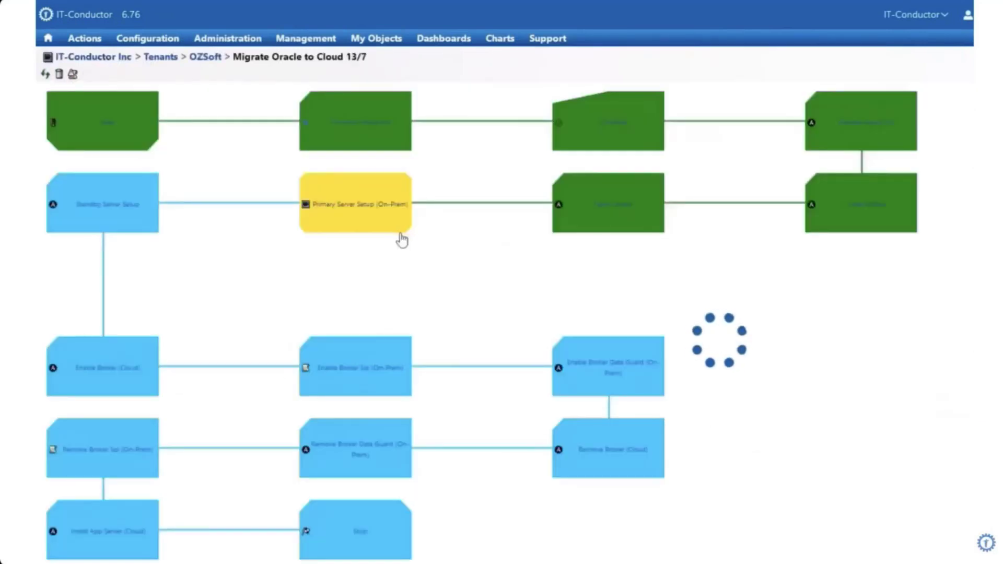
pyautogui.click(46, 75)
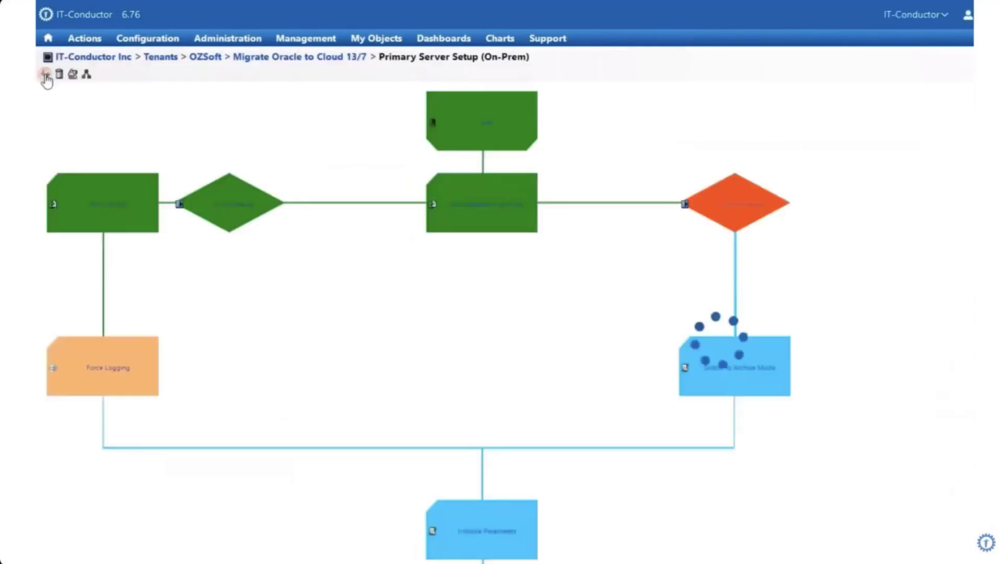
pyautogui.doubleClick(95, 371)
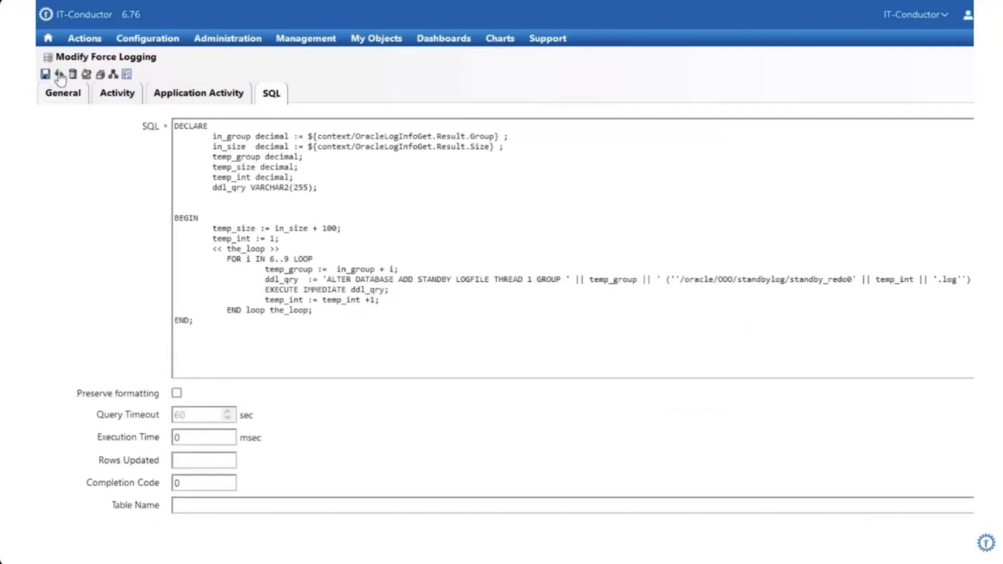
pyautogui.click(59, 76)
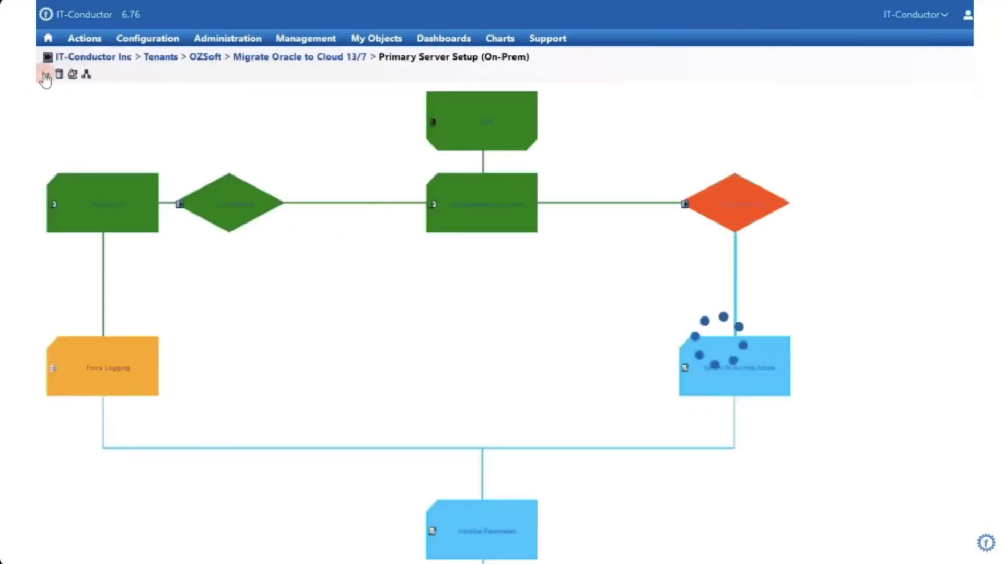
pyautogui.doubleClick(94, 369)
pyautogui.click(59, 74)
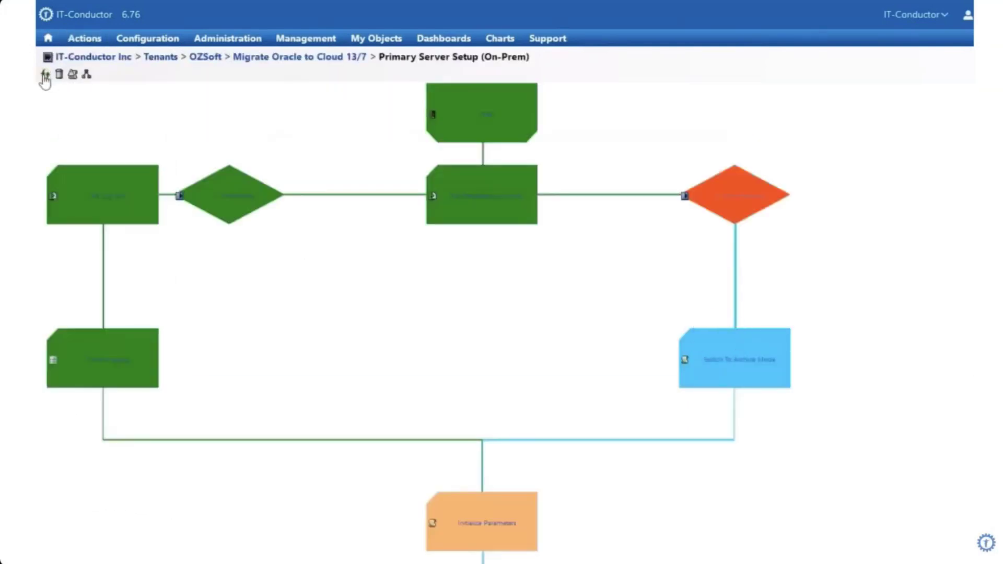
pyautogui.click(46, 75)
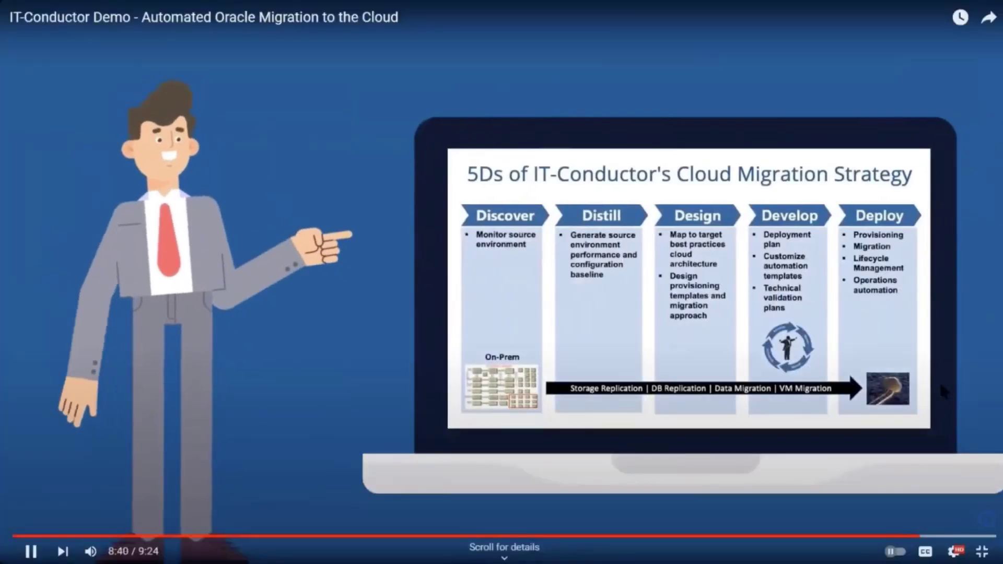
# Exit full-screen playback of the Oracle migration demo video and pause it
pyautogui.click(981, 551)
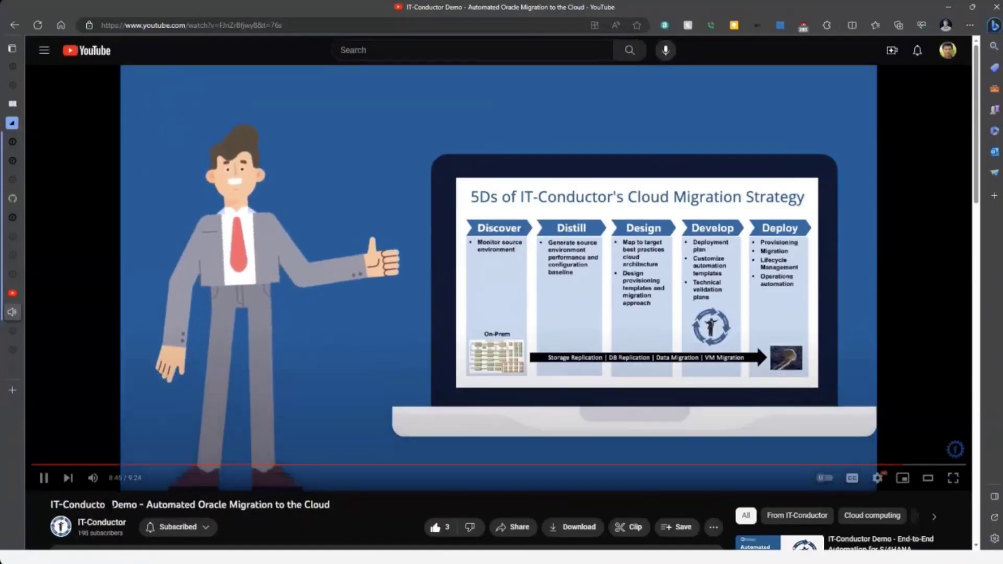
pyautogui.click(45, 480)
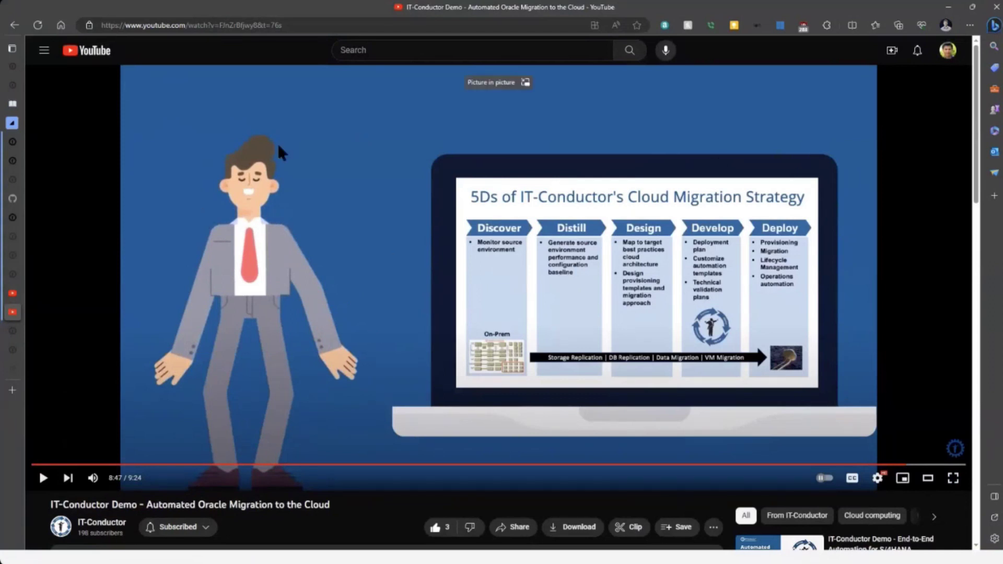
# Switch to the first IT-Conductor Overview page and examine the active monitored systems and the OZSoft Health grid
pyautogui.moveTo(20, 150)
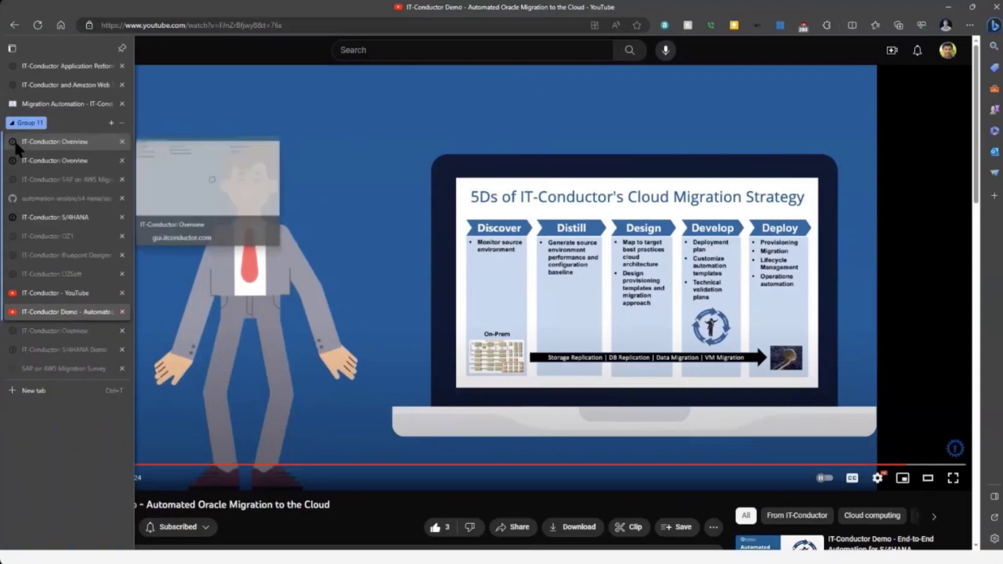
pyautogui.click(16, 147)
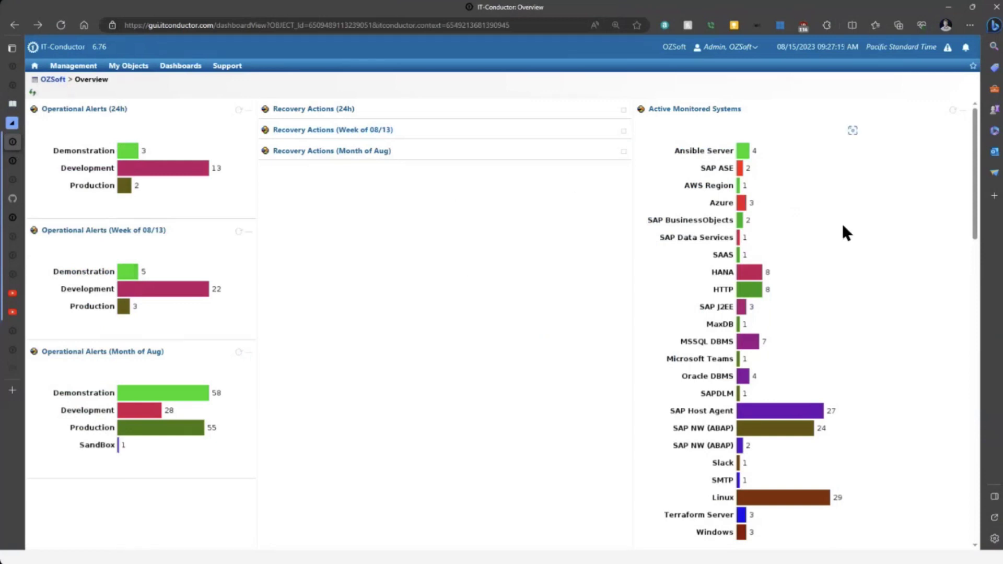
pyautogui.scroll(-2, 824, 214)
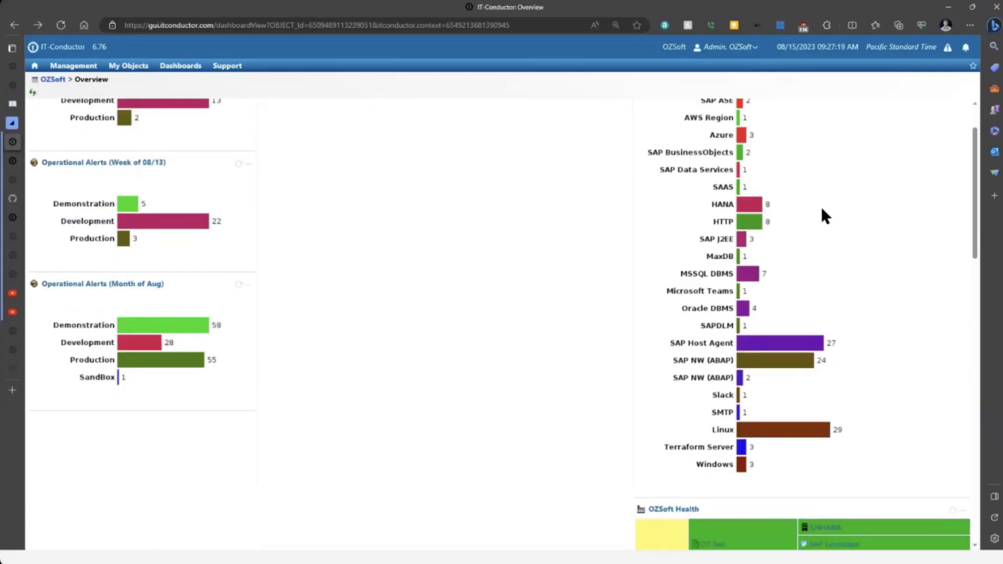
pyautogui.scroll(-5, 821, 209)
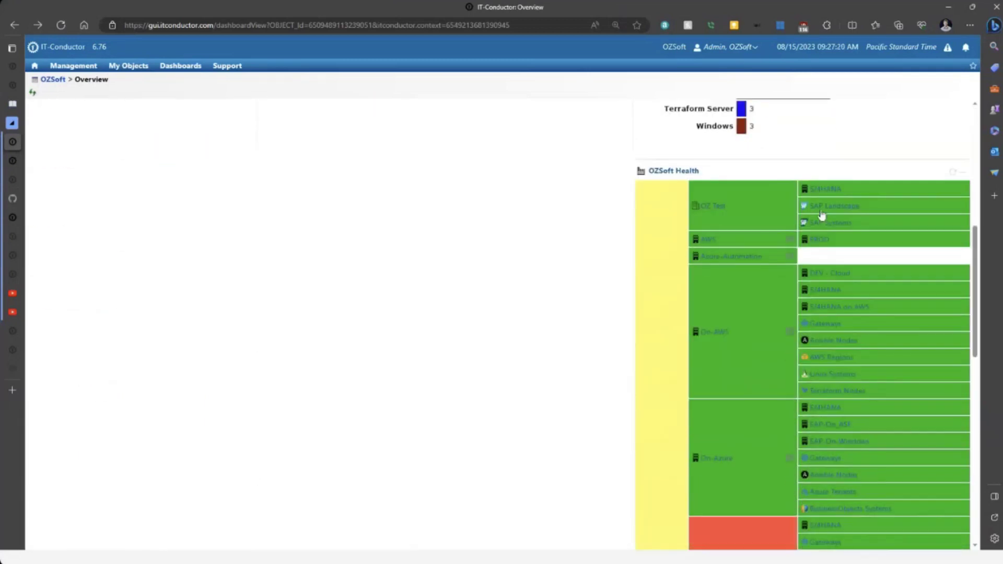
pyautogui.scroll(-2, 822, 215)
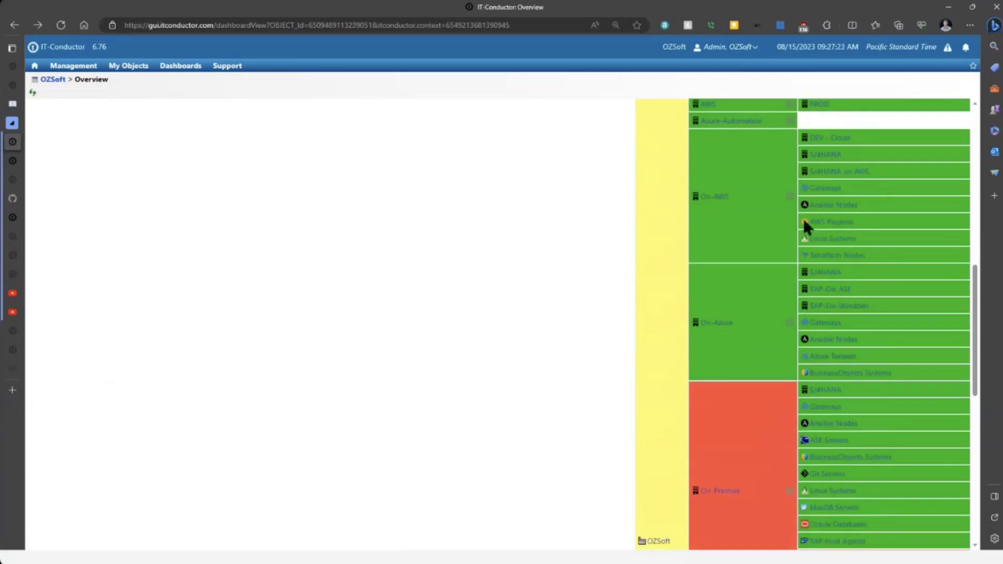
pyautogui.scroll(8, 792, 218)
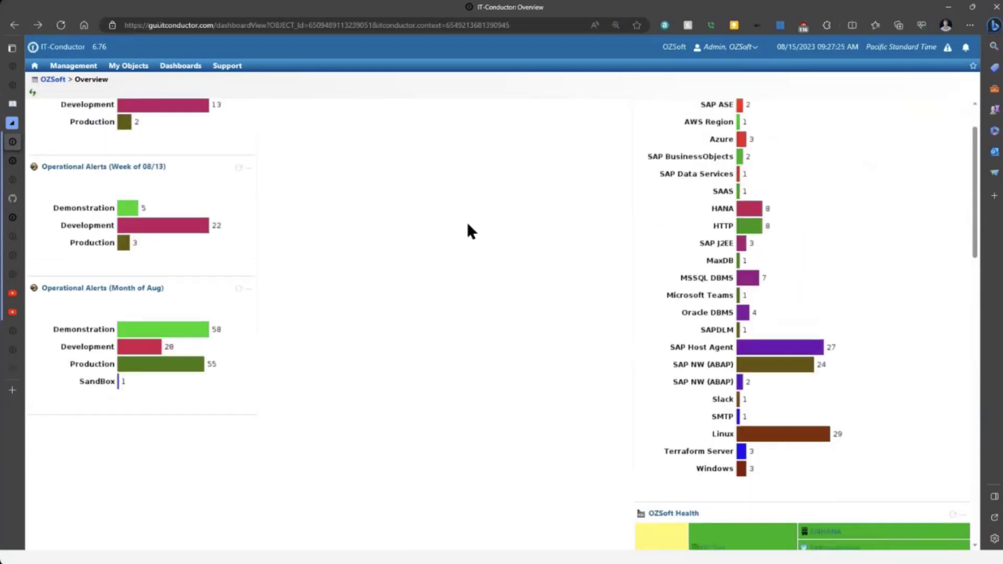
pyautogui.scroll(2, 468, 226)
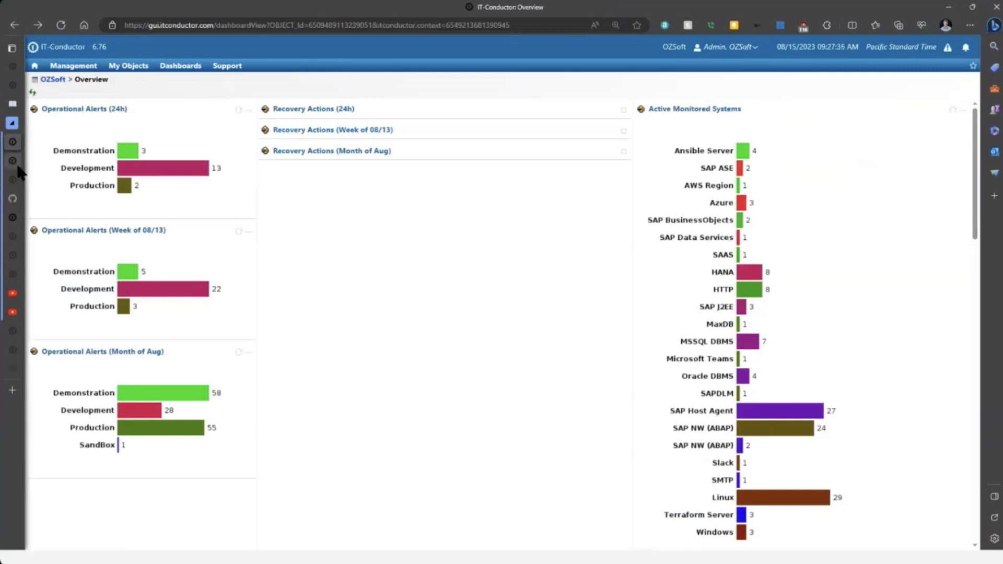
# Open the SAP Landscape view from the OZSoft Health grid on the first Overview dashboard
pyautogui.moveTo(19, 167)
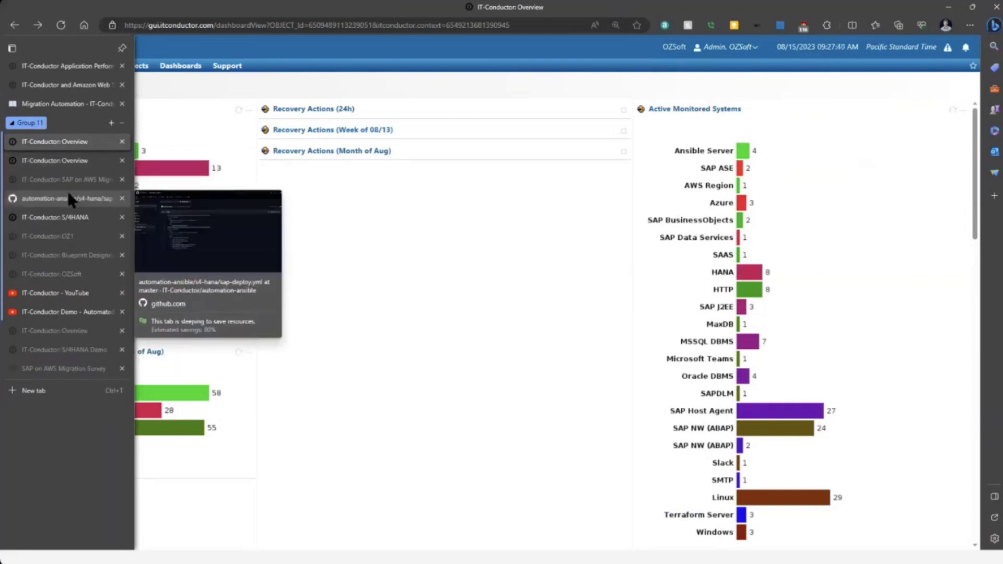
pyautogui.click(55, 161)
pyautogui.click(52, 142)
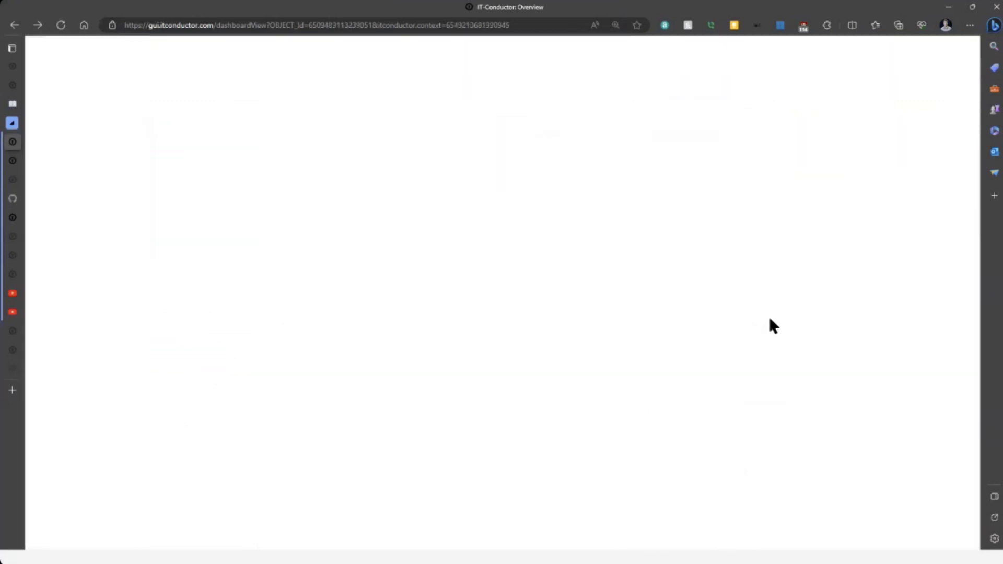
pyautogui.scroll(-10, 674, 342)
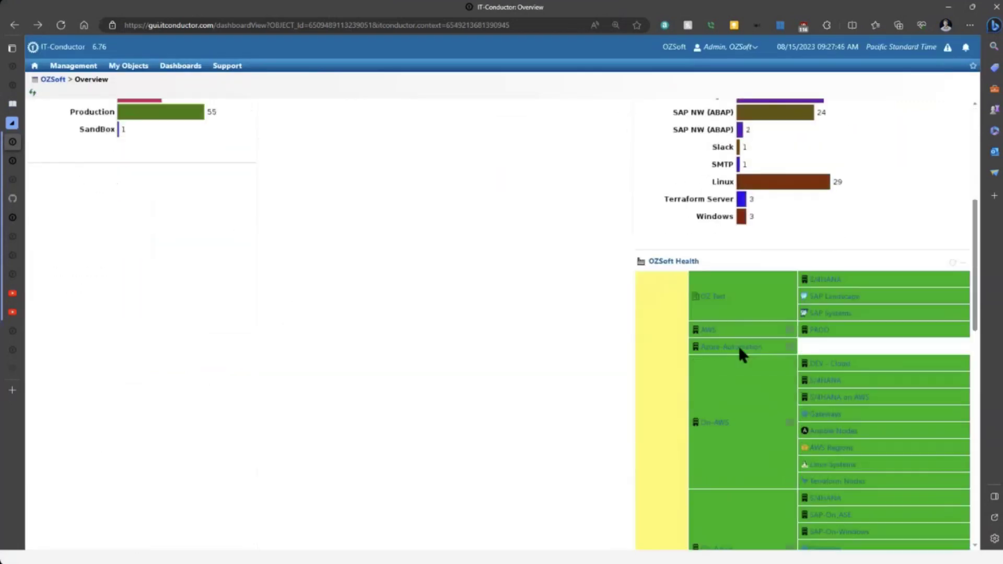
pyautogui.scroll(-5, 738, 355)
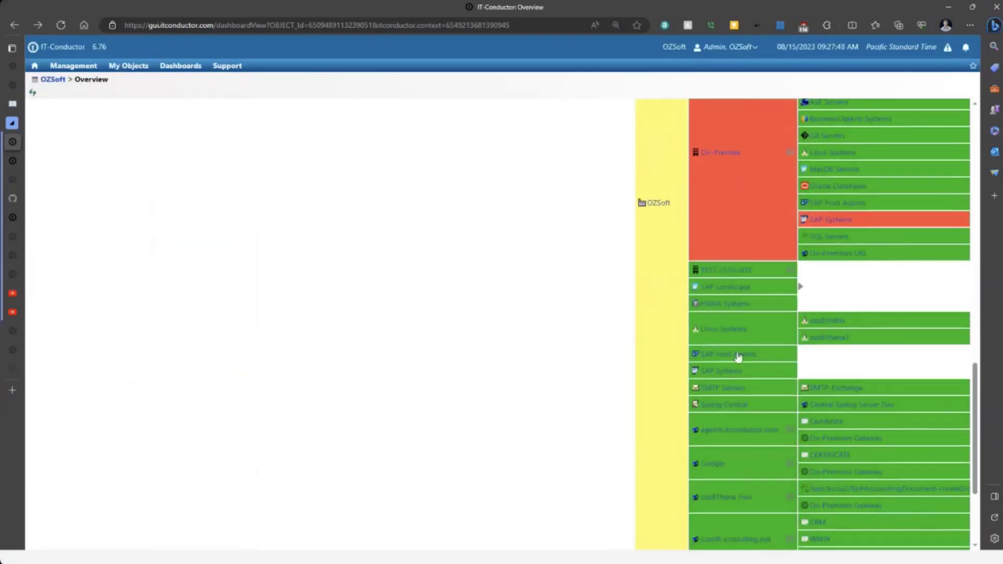
pyautogui.click(725, 289)
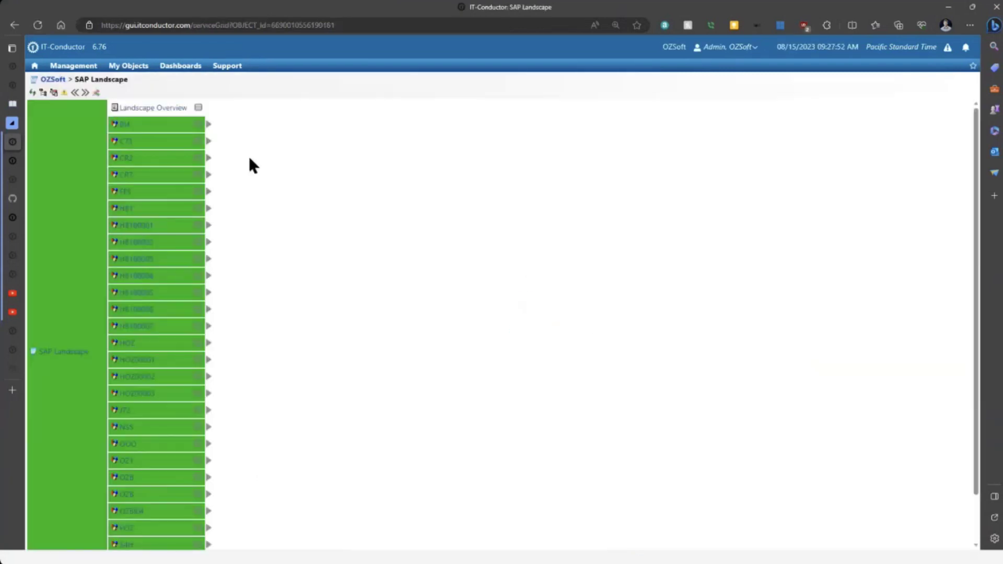
# View the property details of the BI4 system in the SAP Landscape and close them
pyautogui.click(227, 65)
pyautogui.click(202, 127)
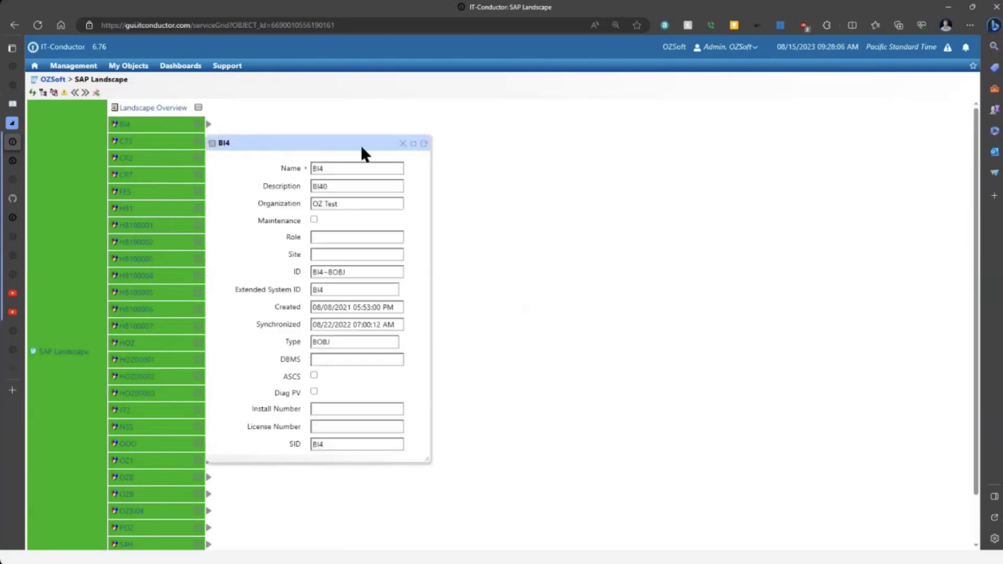
pyautogui.moveTo(374, 137); pyautogui.dragTo(431, 126)
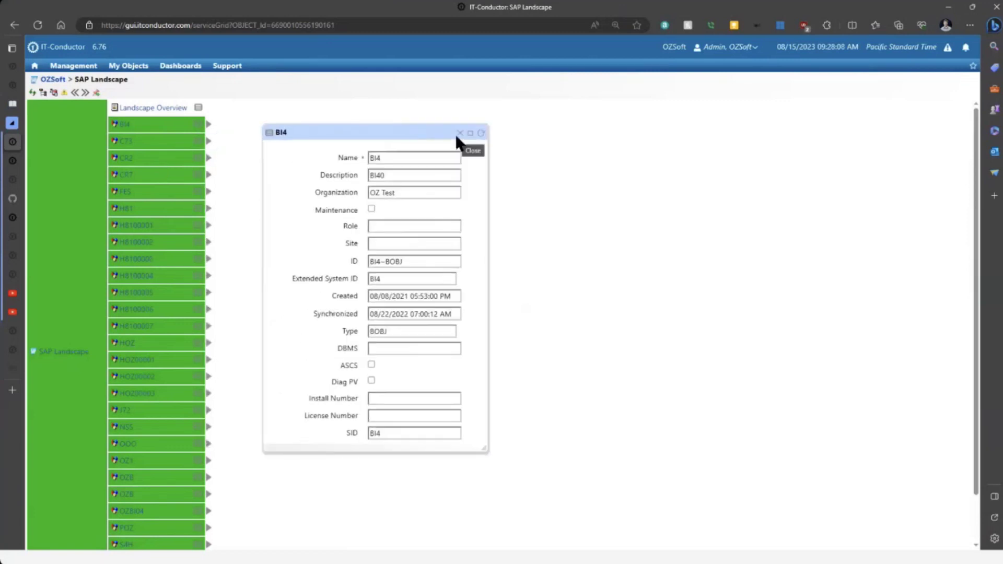
pyautogui.click(460, 133)
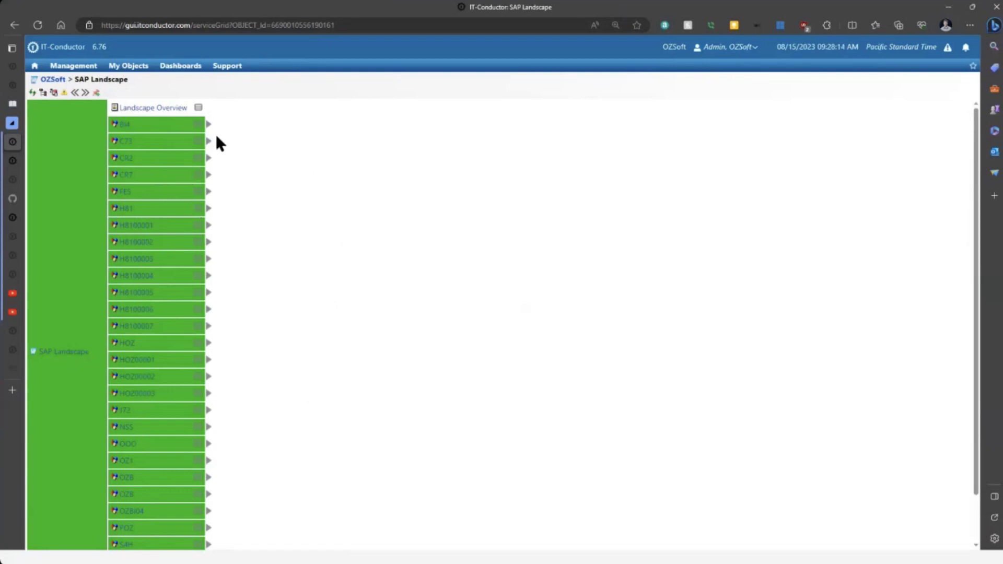
# Open the Landscape Overview report and examine the hosts, CPU, RAM and database components of the listed SAP systems
pyautogui.click(199, 108)
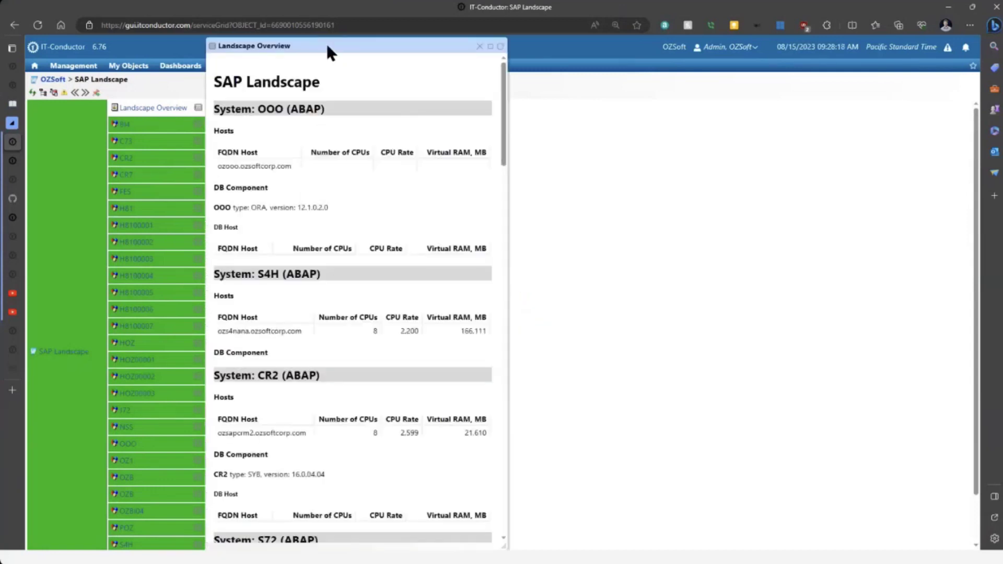
pyautogui.moveTo(328, 46); pyautogui.dragTo(396, 64)
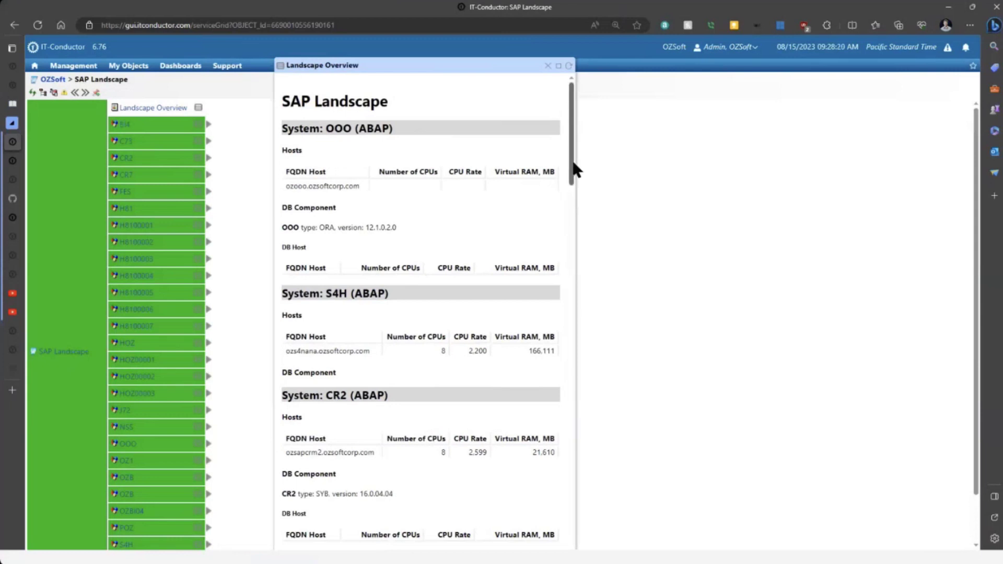
pyautogui.moveTo(572, 168); pyautogui.dragTo(569, 139)
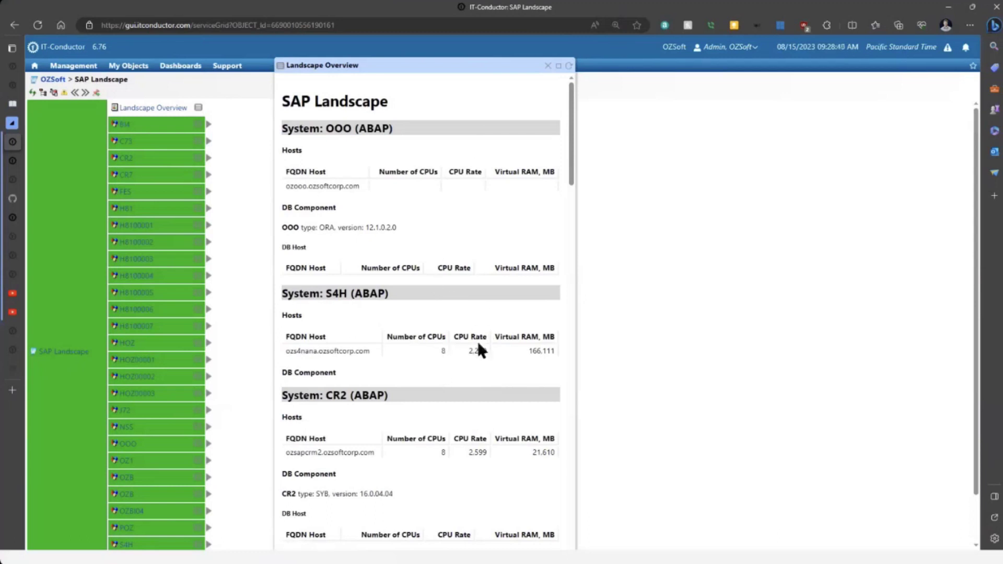
pyautogui.scroll(-9, 481, 272)
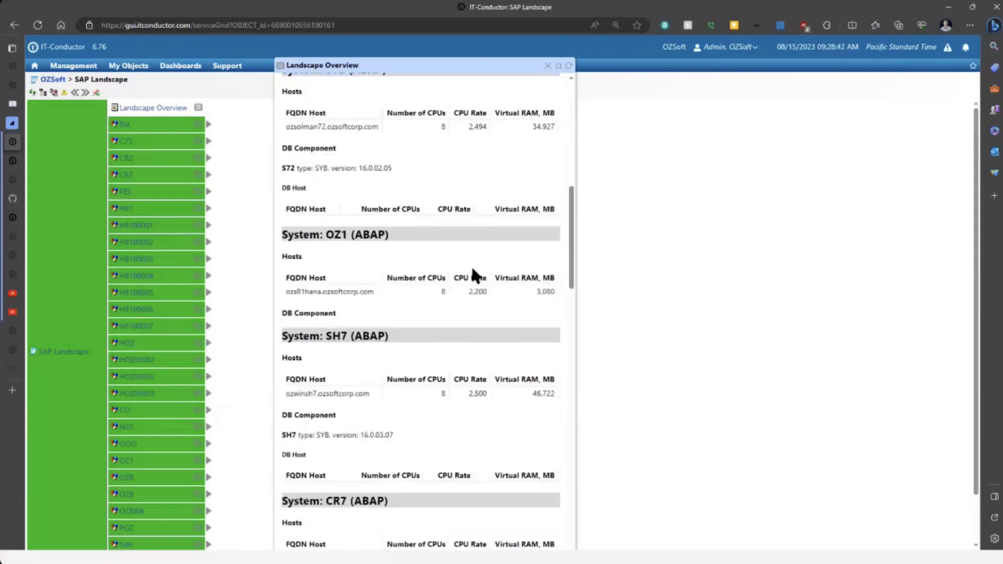
pyautogui.scroll(-7, 470, 263)
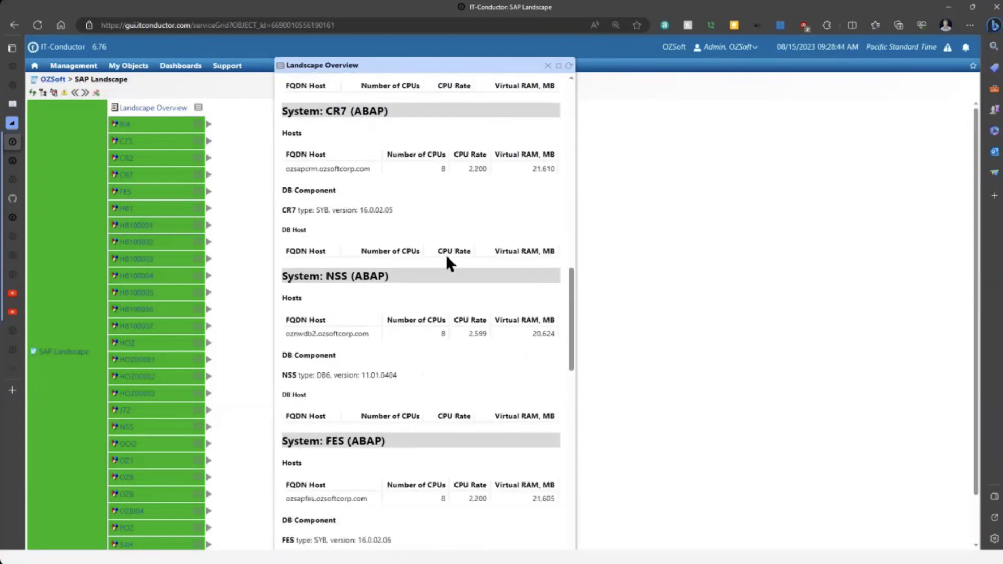
pyautogui.scroll(-7, 445, 256)
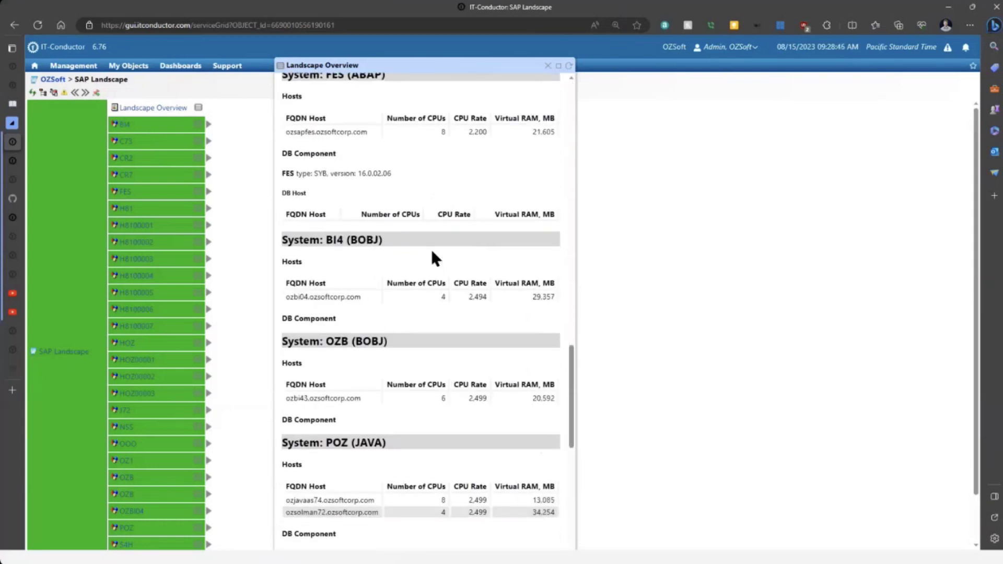
pyautogui.scroll(-8, 426, 248)
pyautogui.scroll(8, 417, 228)
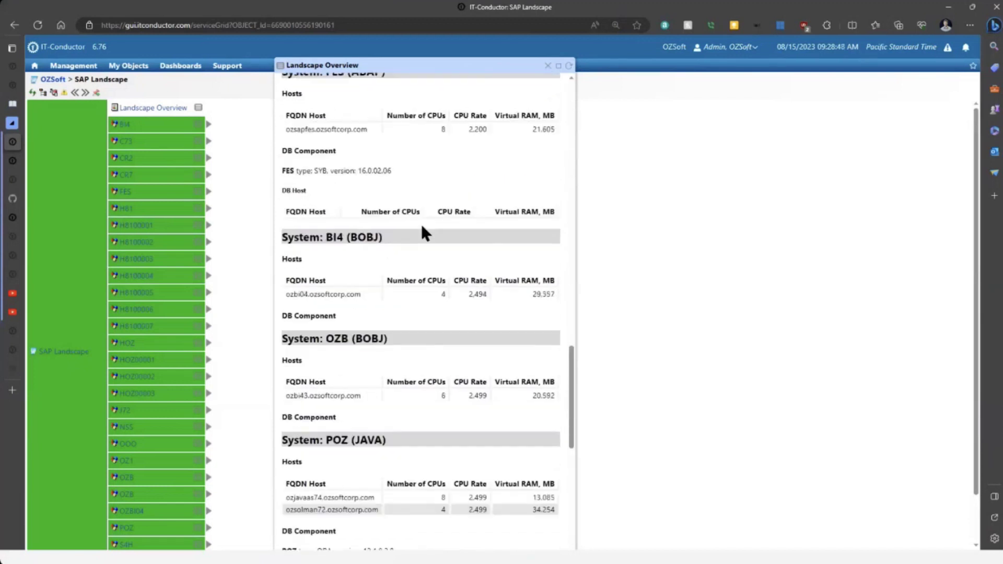
# Close the Landscape Overview report and expand the OZ1 system in the SAP Landscape
pyautogui.scroll(8, 421, 225)
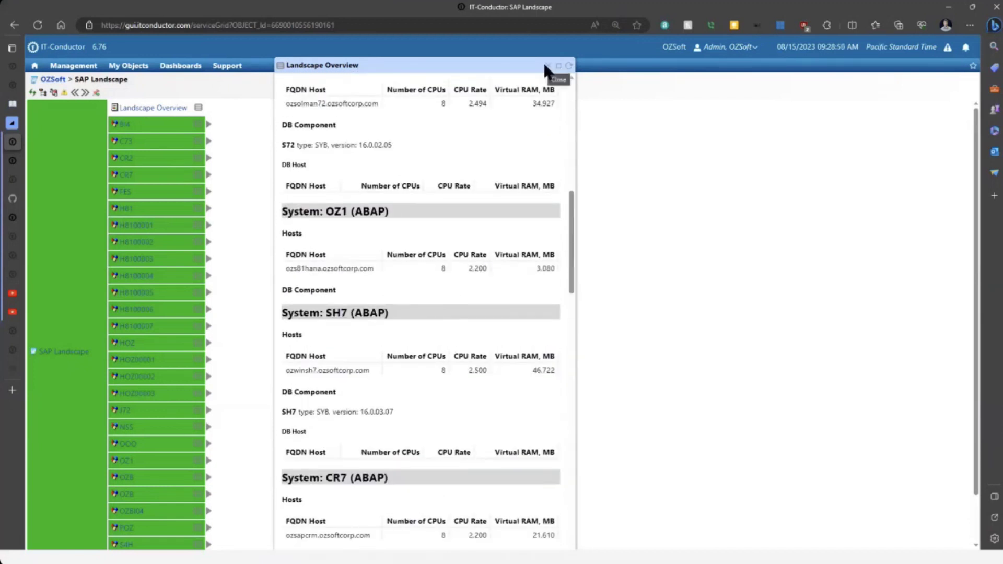
pyautogui.click(547, 66)
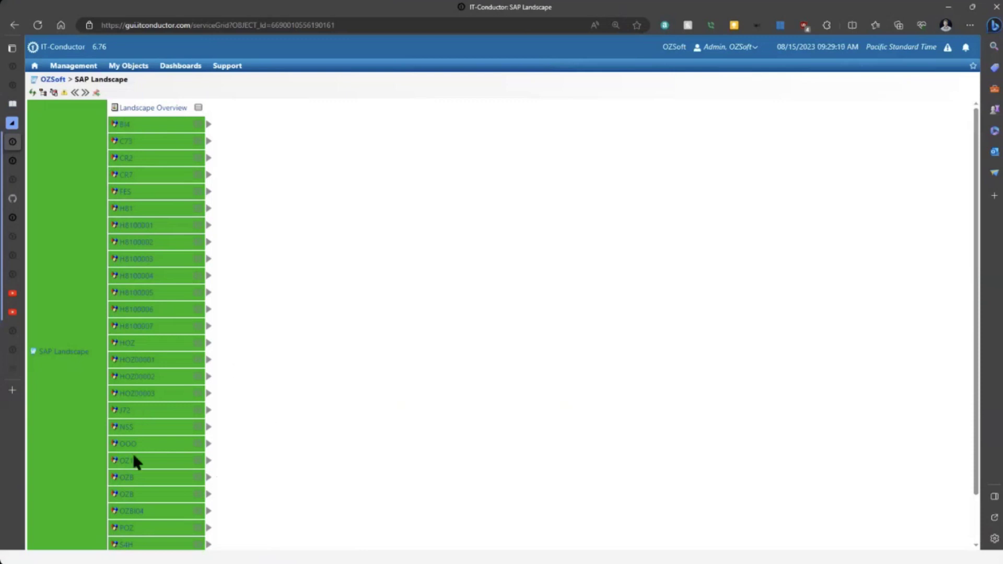
pyautogui.moveTo(116, 465)
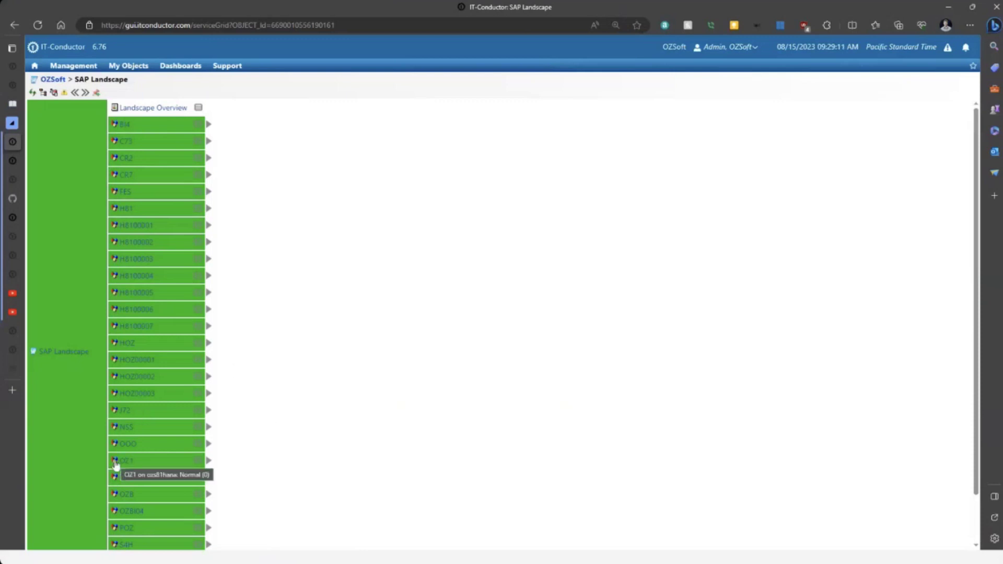
pyautogui.click(209, 461)
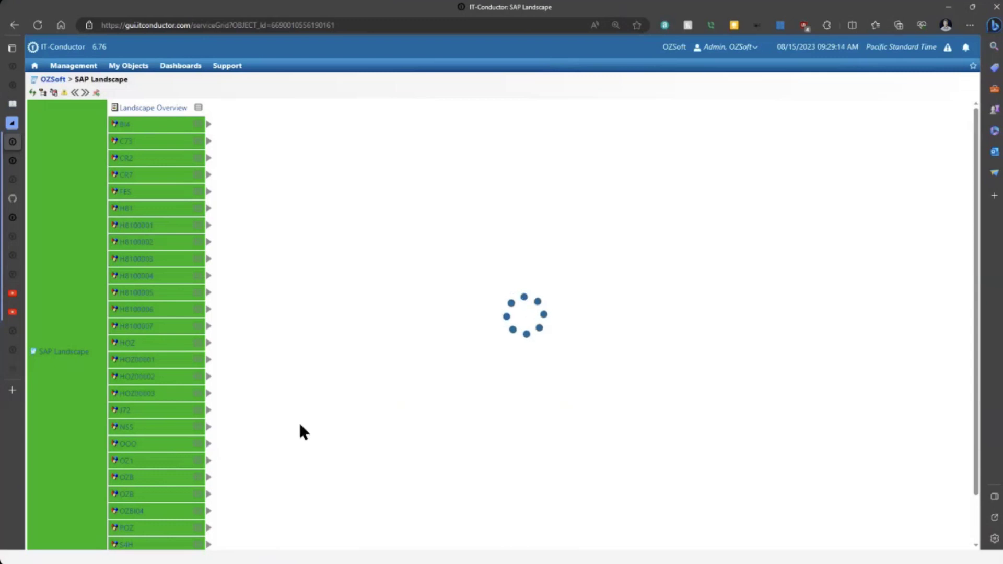
# View the property details of the ozs81hana host under OZ1 and close them
pyautogui.scroll(-1, 264, 446)
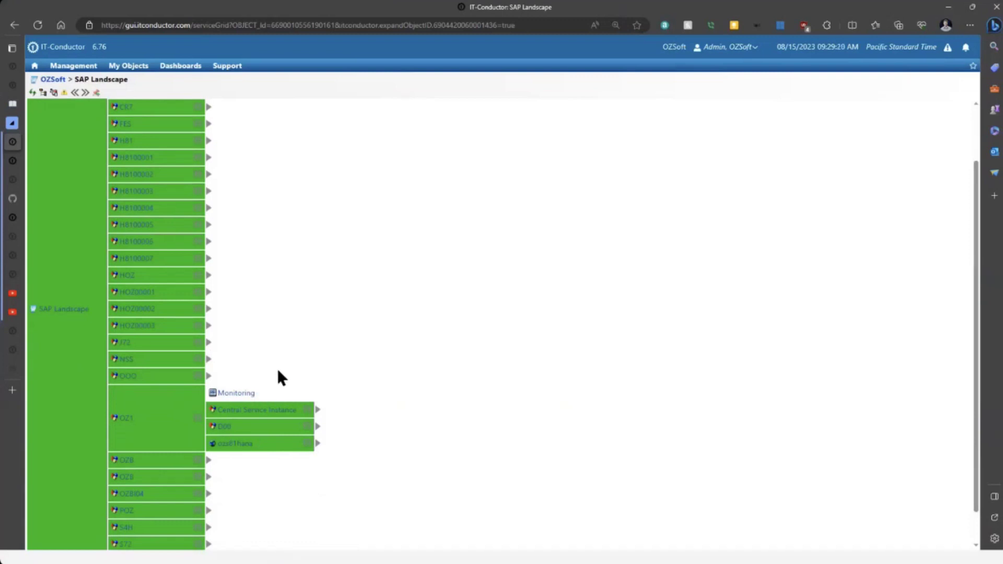
pyautogui.click(307, 444)
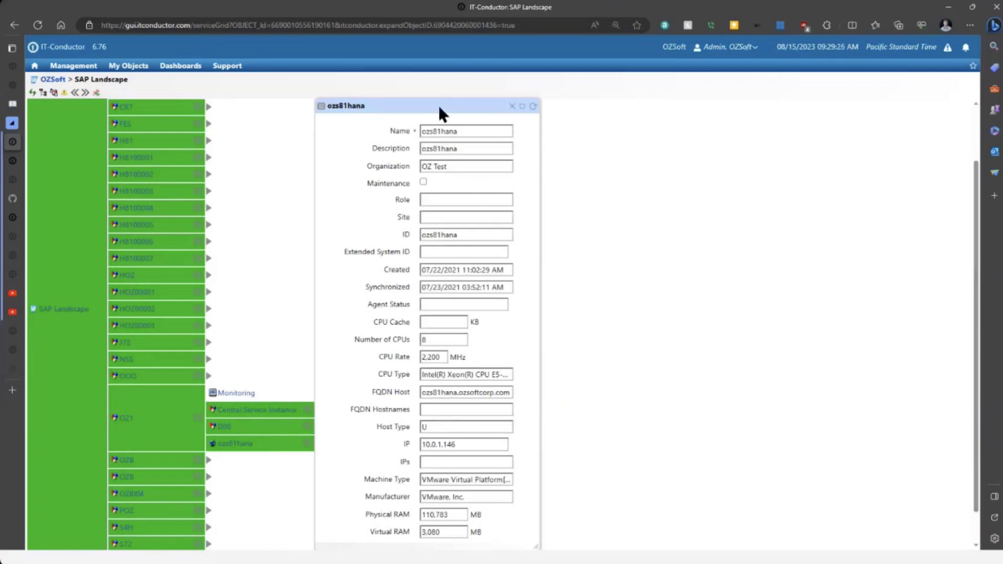
pyautogui.moveTo(439, 109); pyautogui.dragTo(528, 110)
pyautogui.click(599, 107)
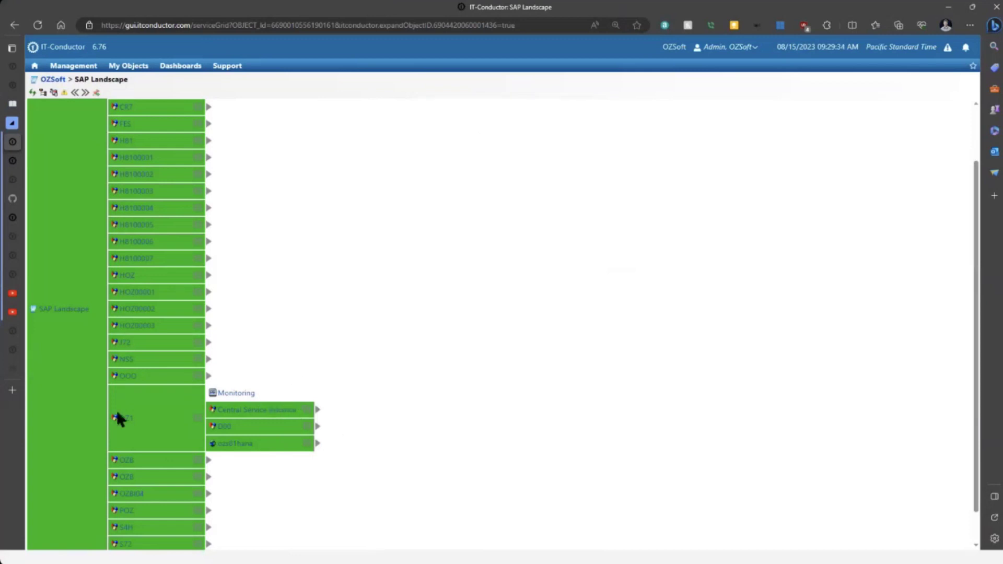
# Show the available actions for the OZ1 system in the SAP Landscape and dismiss them
pyautogui.moveTo(115, 419)
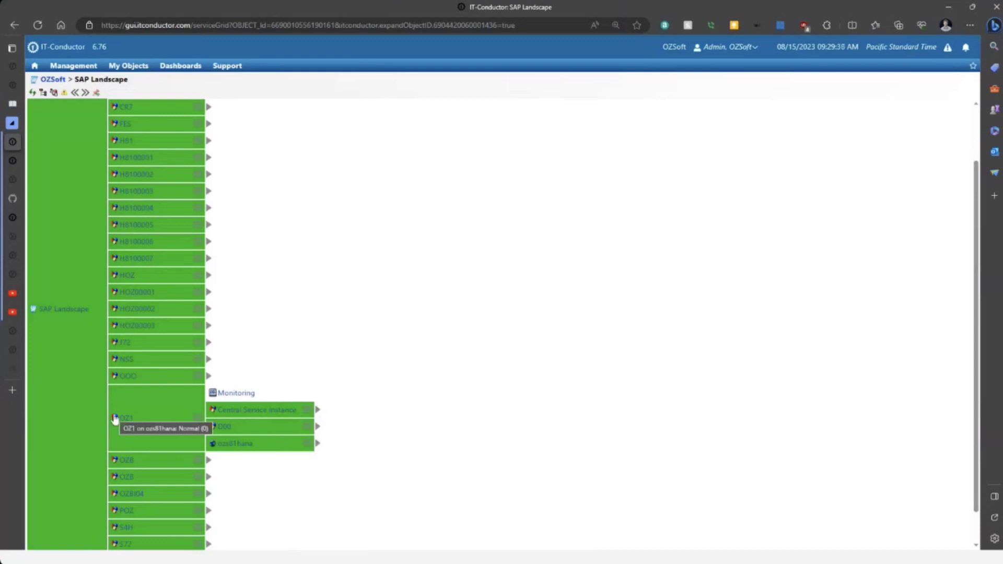
pyautogui.click(115, 418)
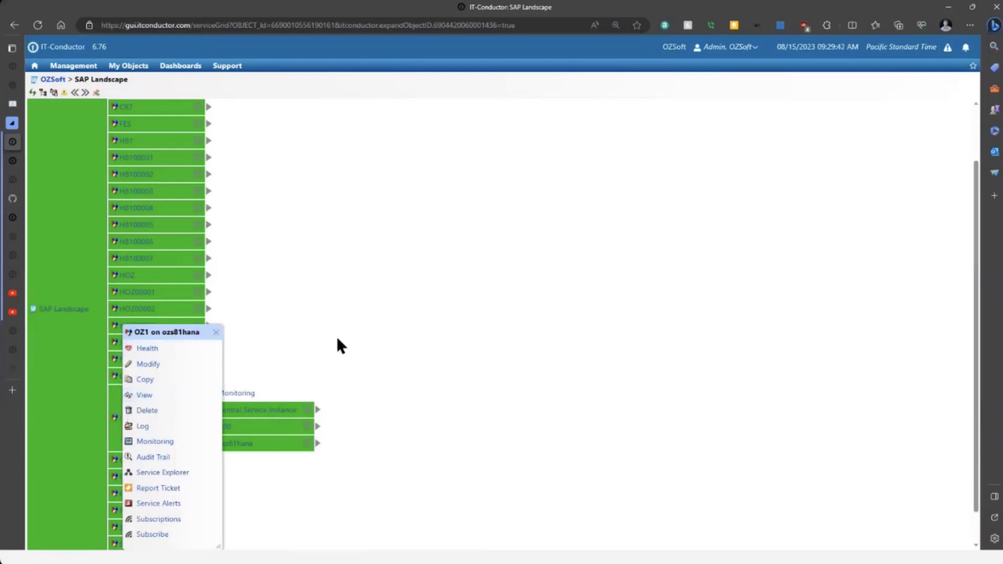
pyautogui.scroll(-1, 337, 339)
pyautogui.click(216, 332)
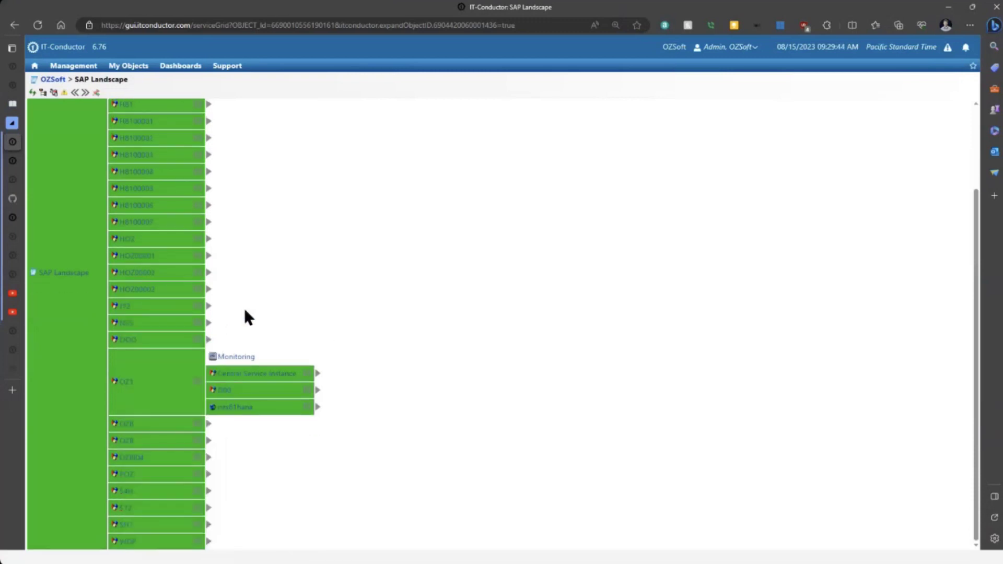
# View the HANA system configuration of H81 with its DB connection properties, and return to the SAP Landscape
pyautogui.scroll(3, 168, 285)
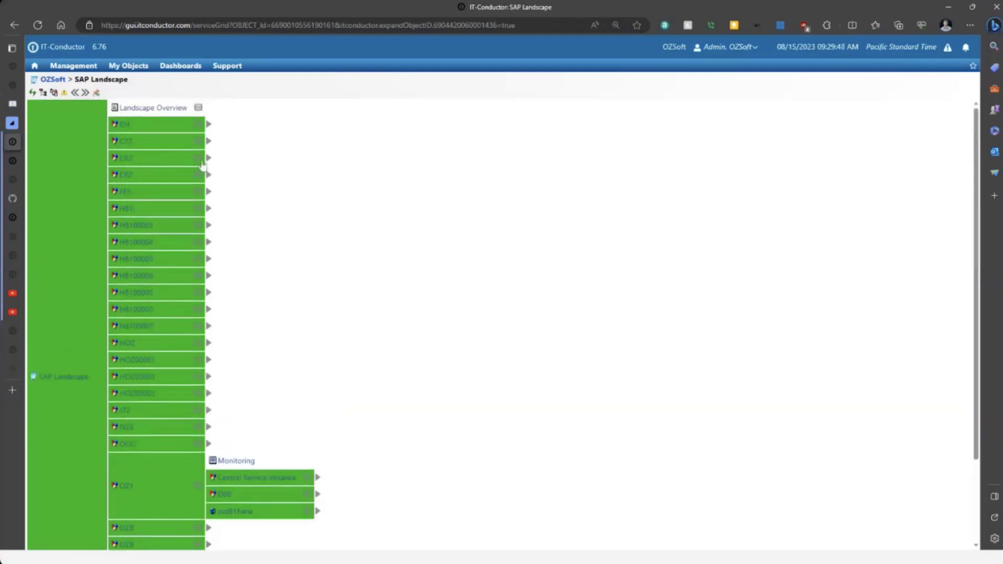
pyautogui.click(115, 209)
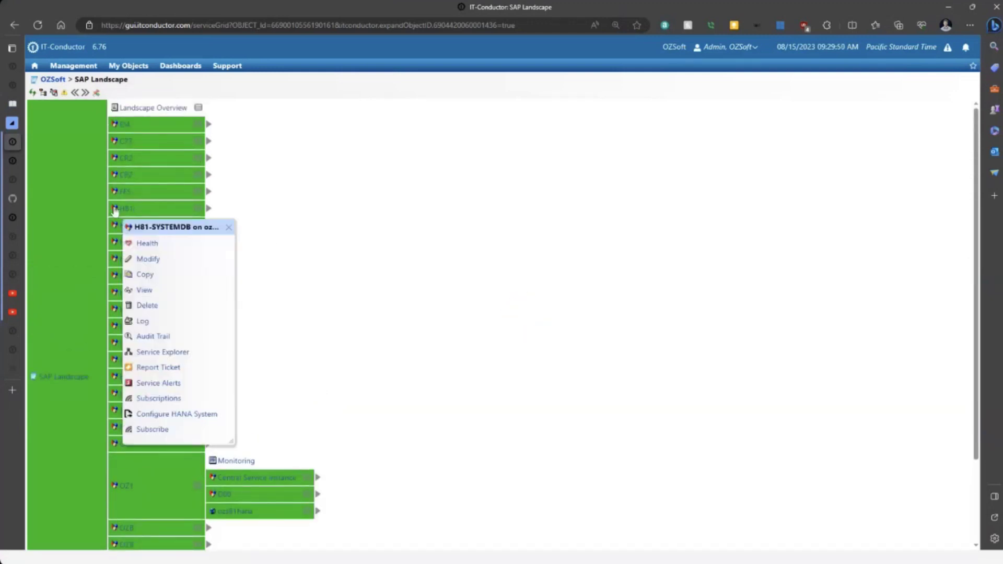
pyautogui.click(181, 416)
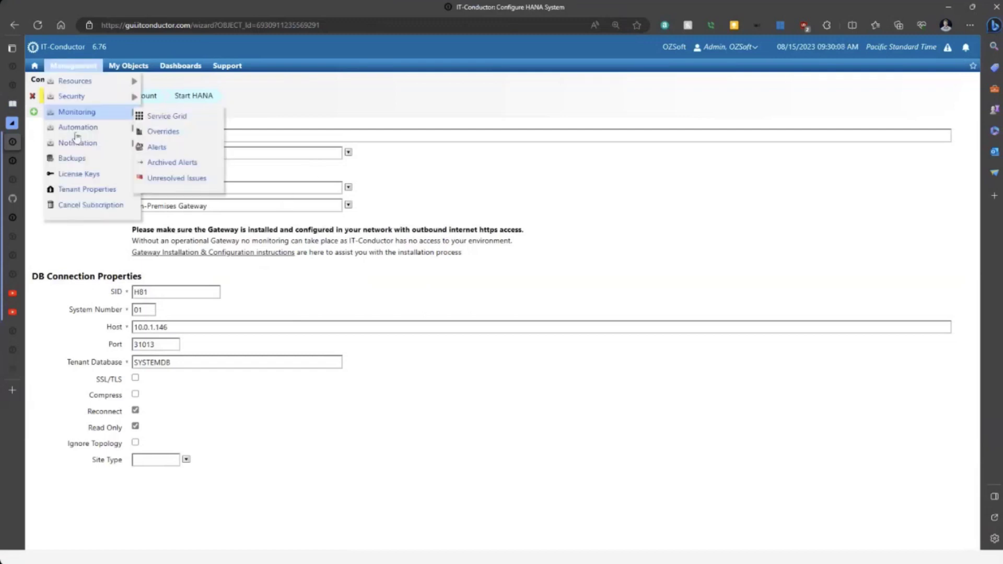
pyautogui.click(12, 24)
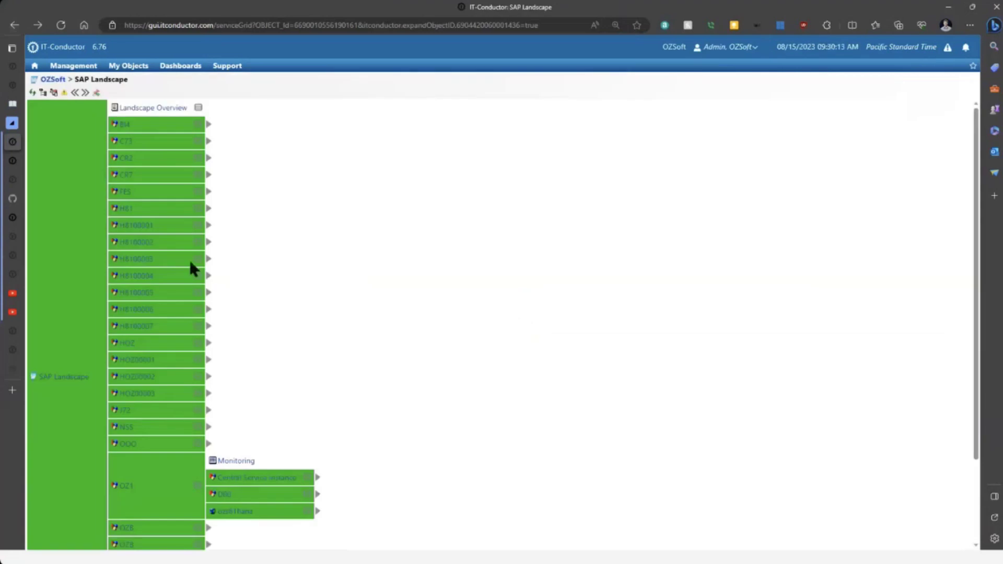
# Open the monitoring view of OZ1 and examine its service grid from background jobs down to the HOZ database
pyautogui.click(236, 461)
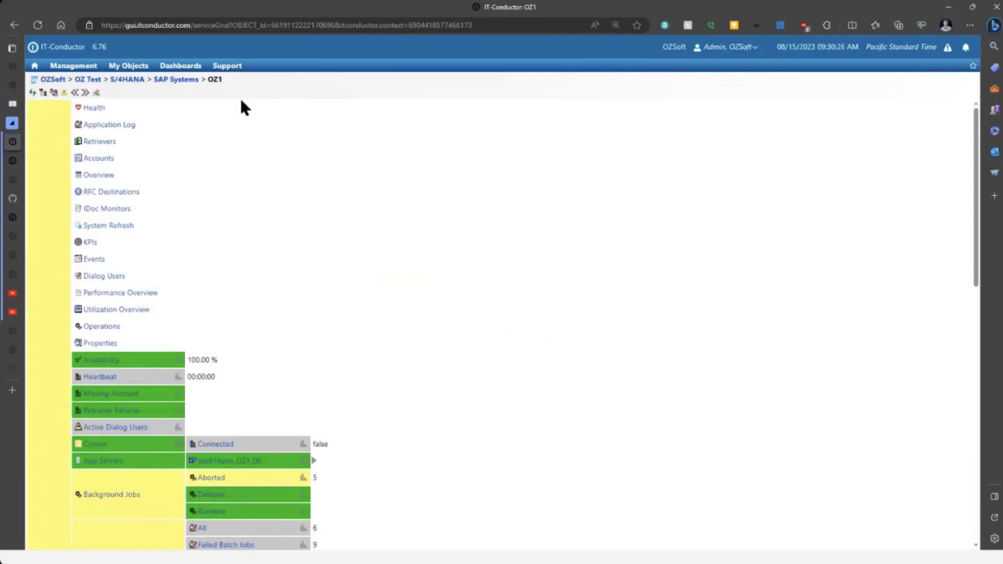
pyautogui.scroll(-4, 267, 228)
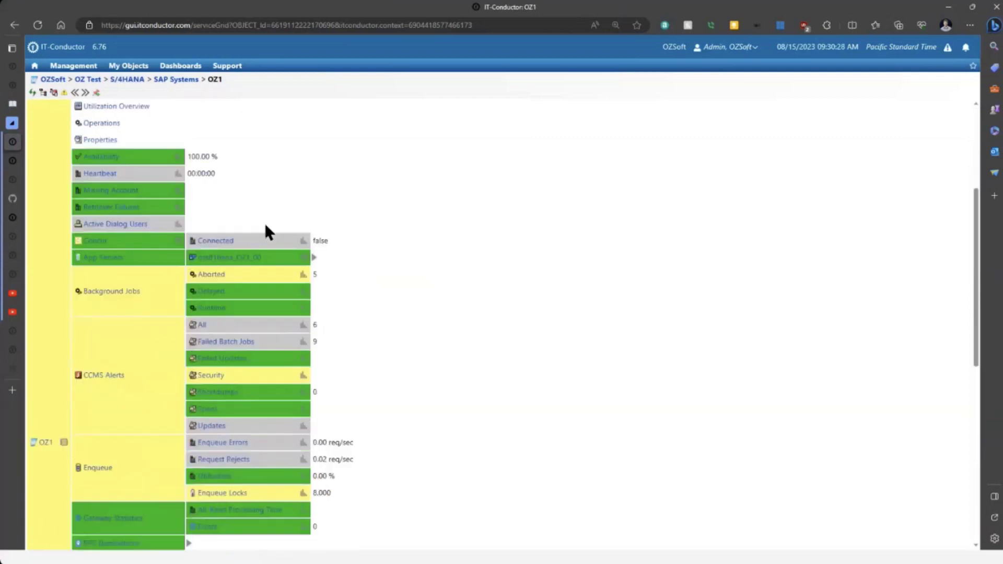
pyautogui.scroll(-4, 267, 230)
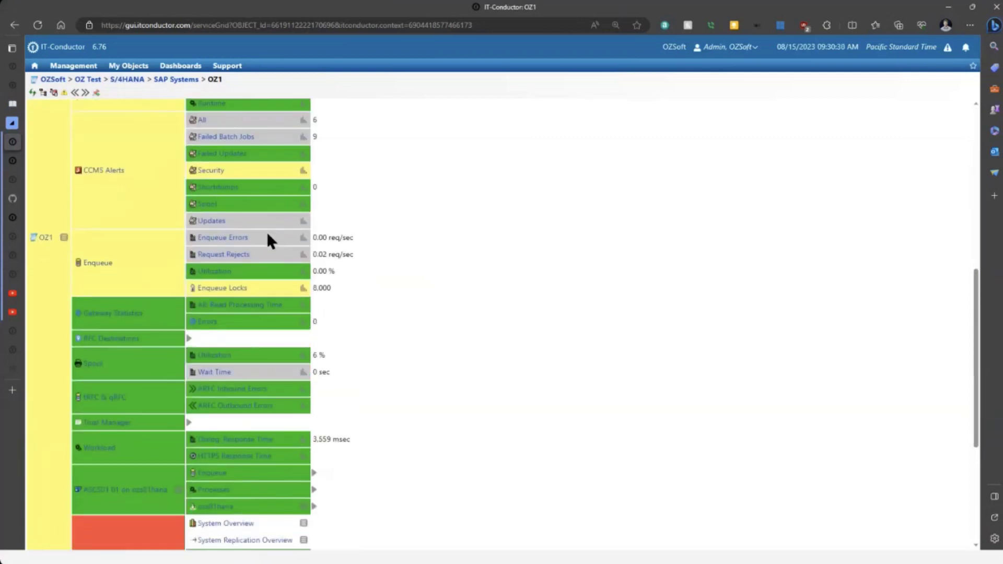
pyautogui.scroll(-5, 267, 242)
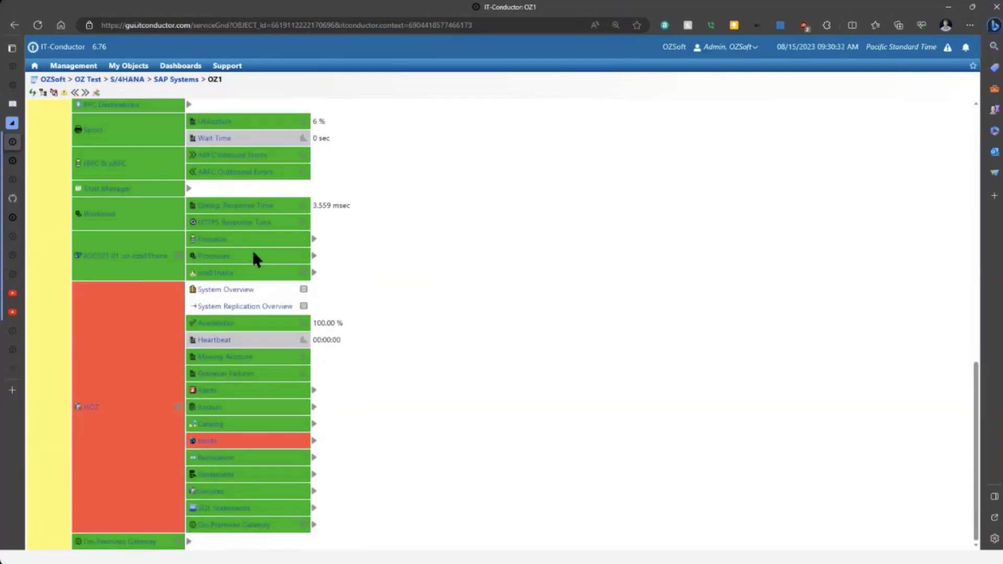
pyautogui.scroll(13, 200, 233)
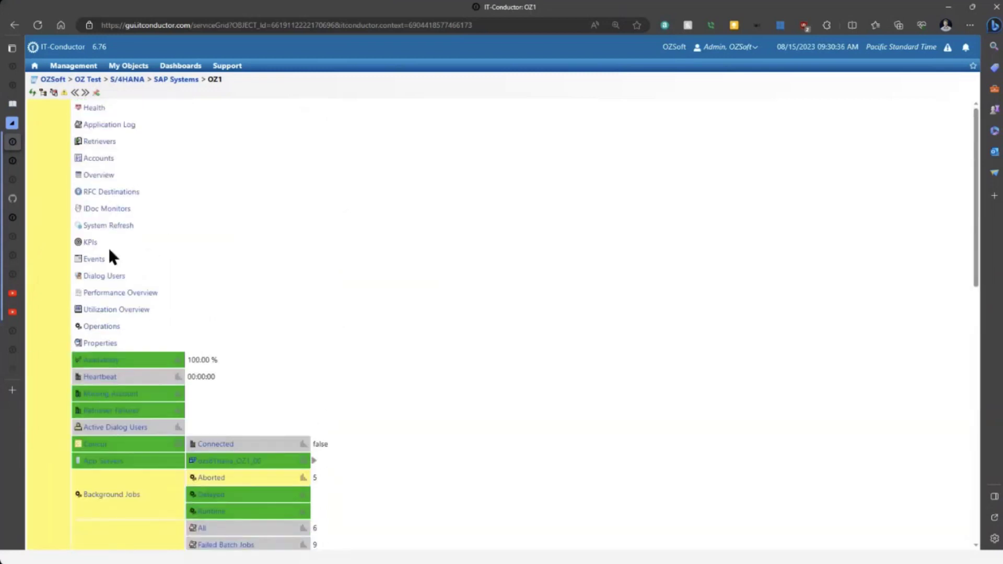
# Open the OZ1 Overview dashboard and examine its service alerts, system availability and performance charts
pyautogui.click(95, 174)
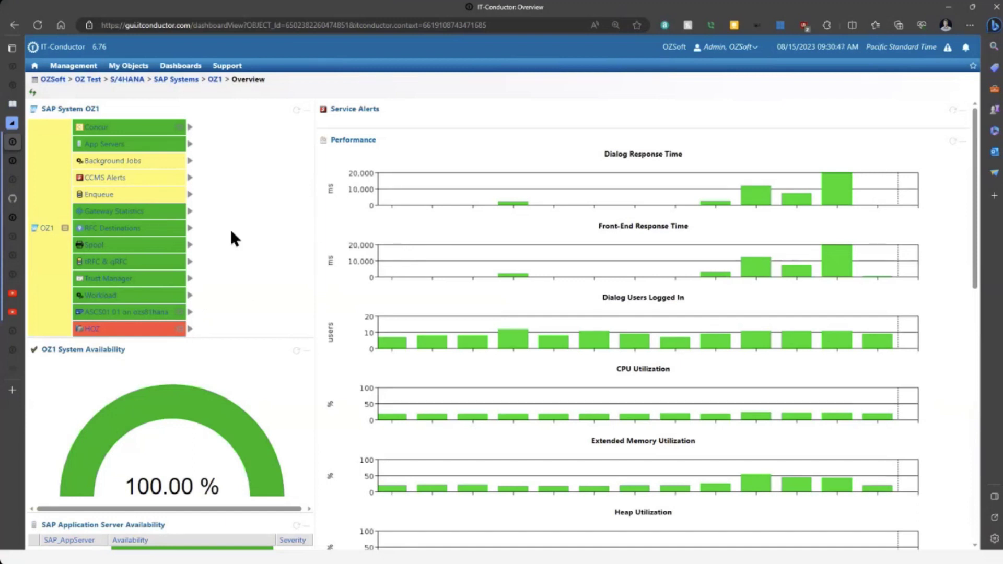
pyautogui.scroll(-3, 231, 227)
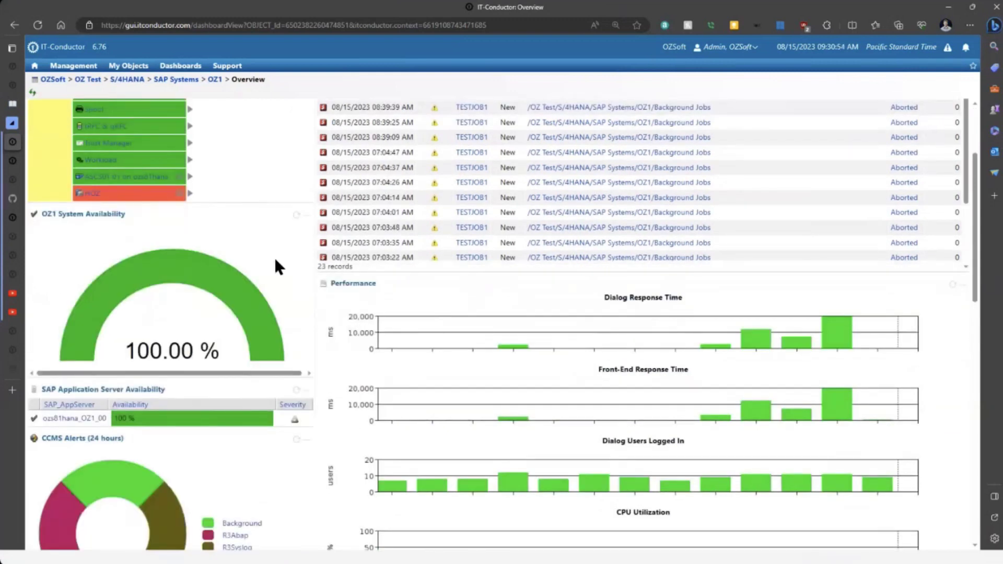
pyautogui.scroll(3, 251, 259)
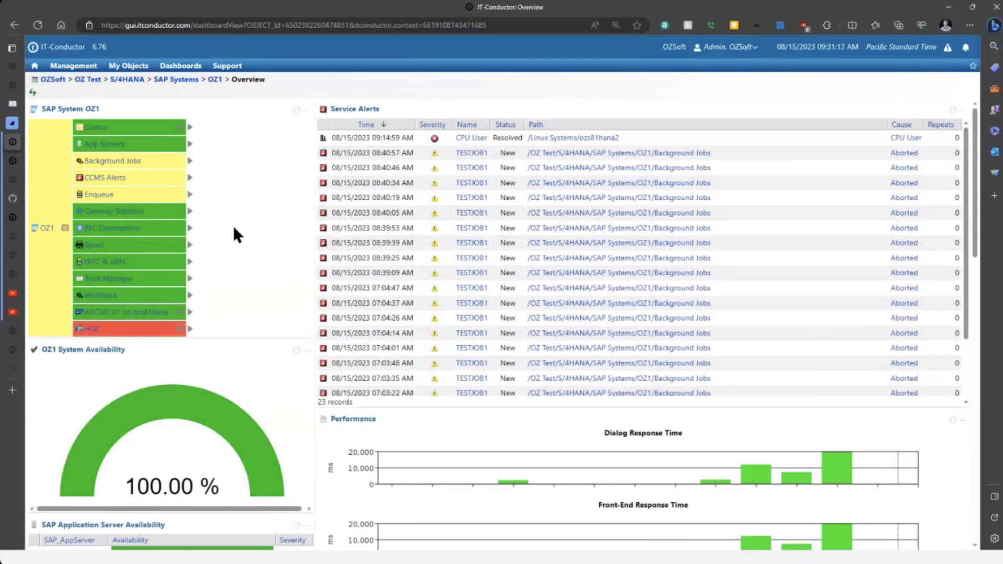
pyautogui.scroll(-1, 231, 272)
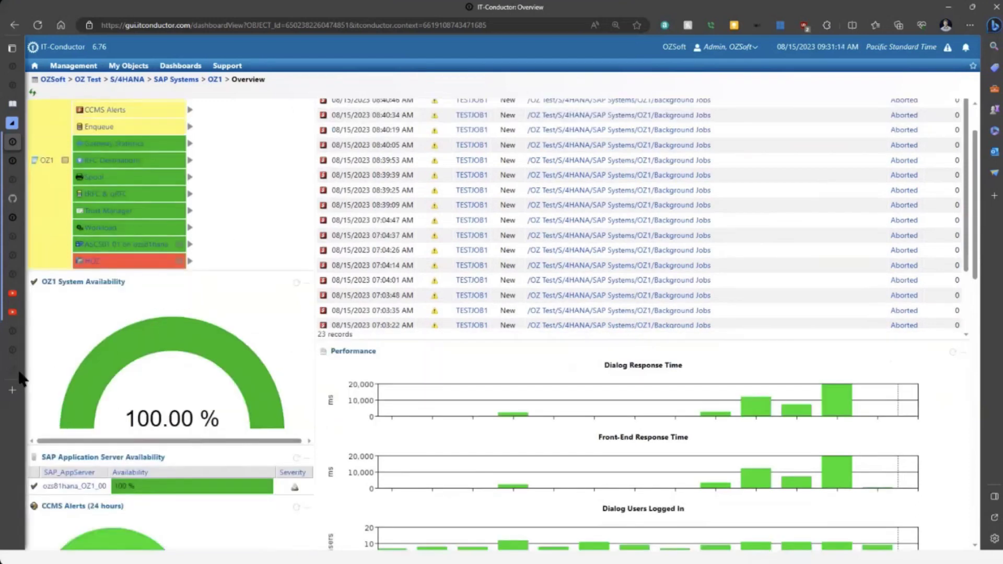
# Switch to the Overview page listed below the YouTube pages and examine its automation charts, active monitored systems and service grid
pyautogui.moveTo(35, 365)
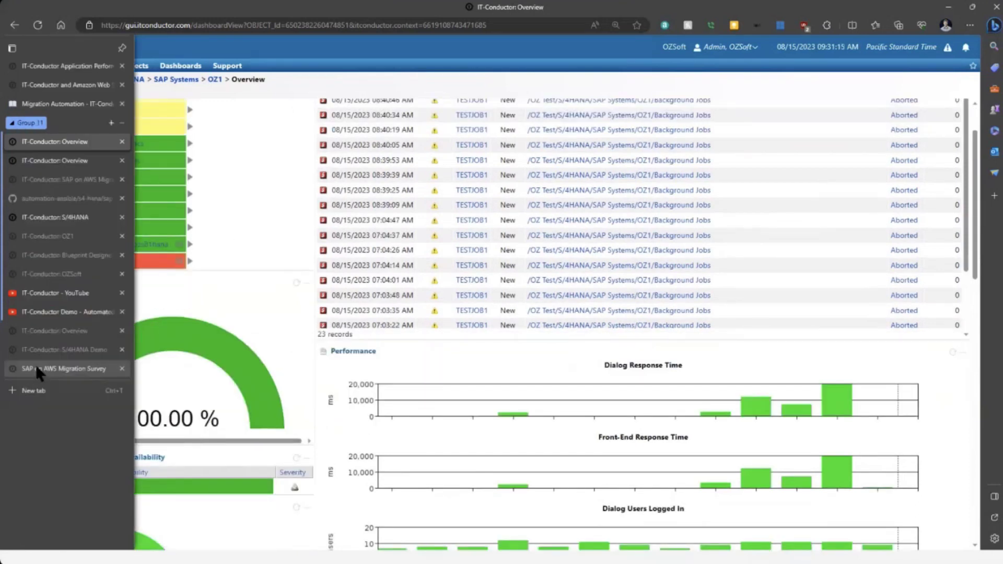
pyautogui.click(46, 334)
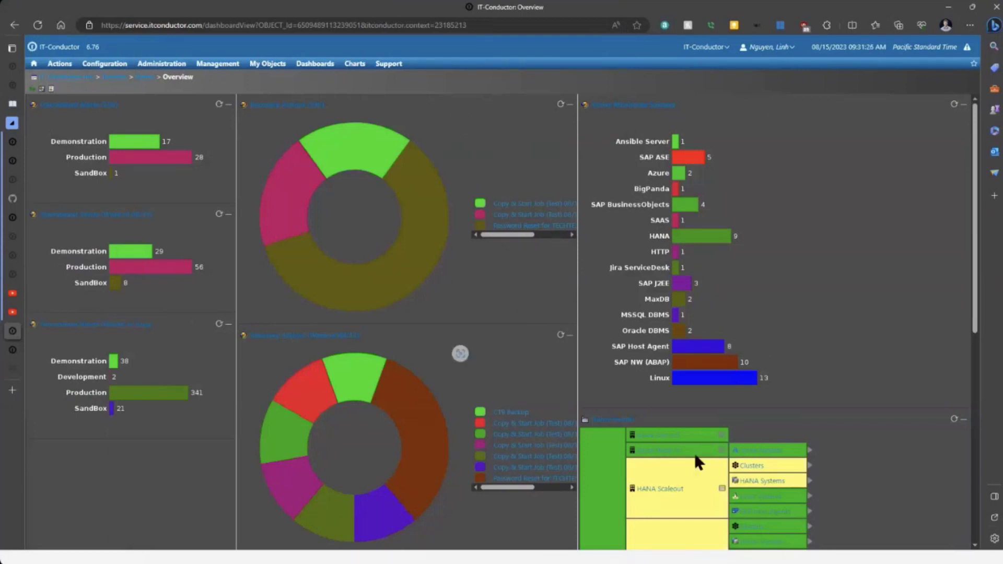
pyautogui.scroll(-1, 722, 407)
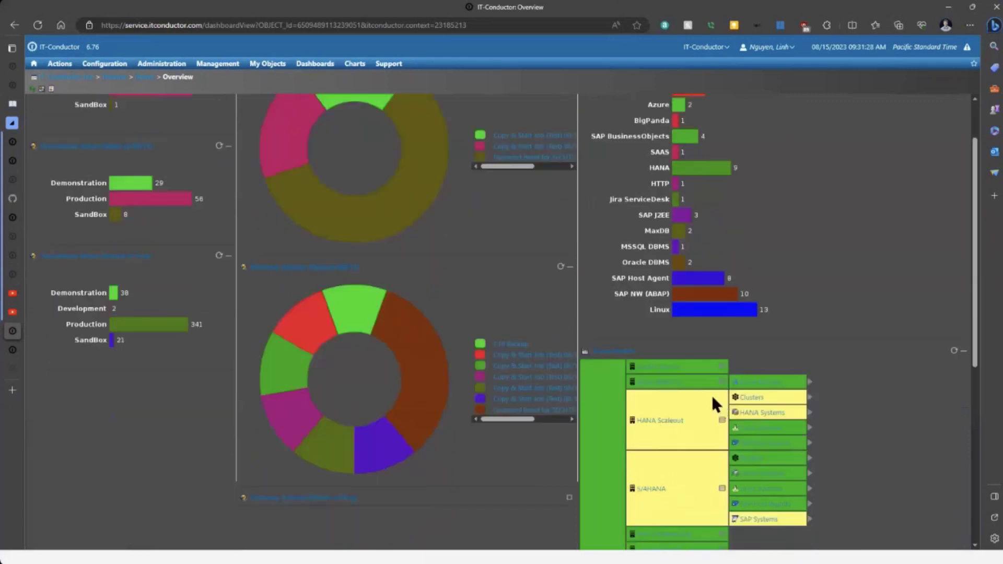
pyautogui.scroll(1, 710, 393)
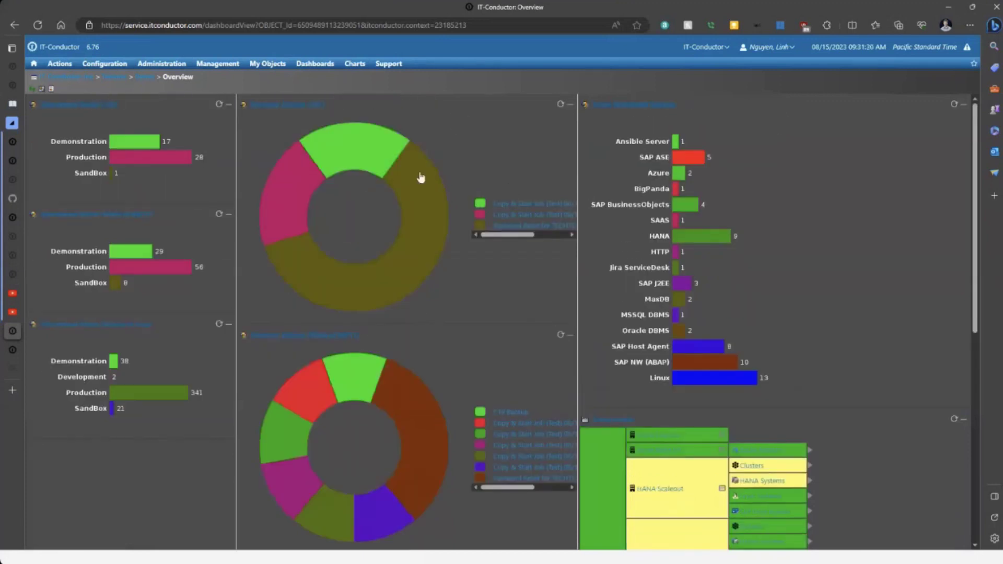
# View the run details of Copy & Start Job (Test) 08/14/2023 03:50:23 PM from the upper ring chart and close them
pyautogui.moveTo(420, 175)
pyautogui.moveTo(359, 159)
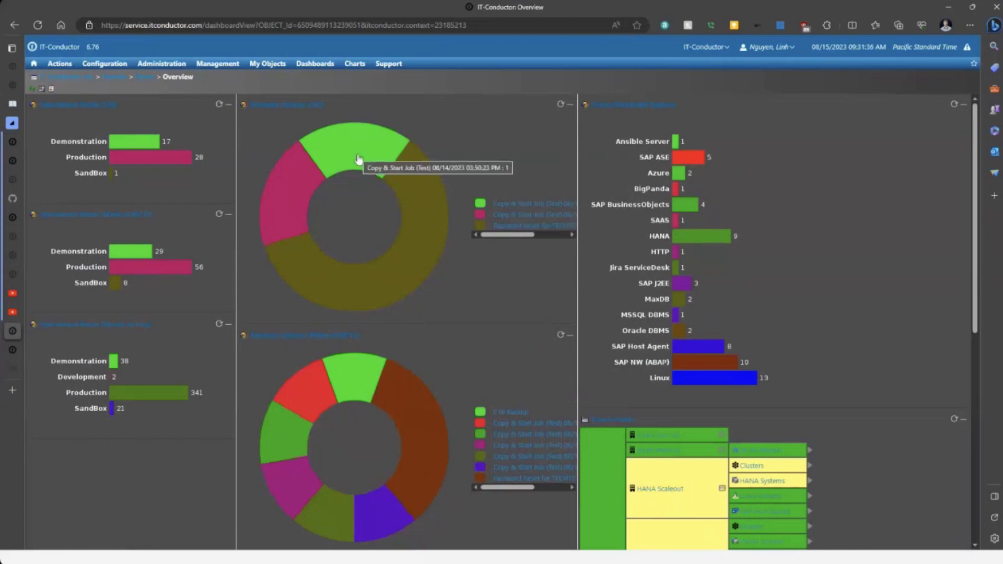
pyautogui.click(358, 159)
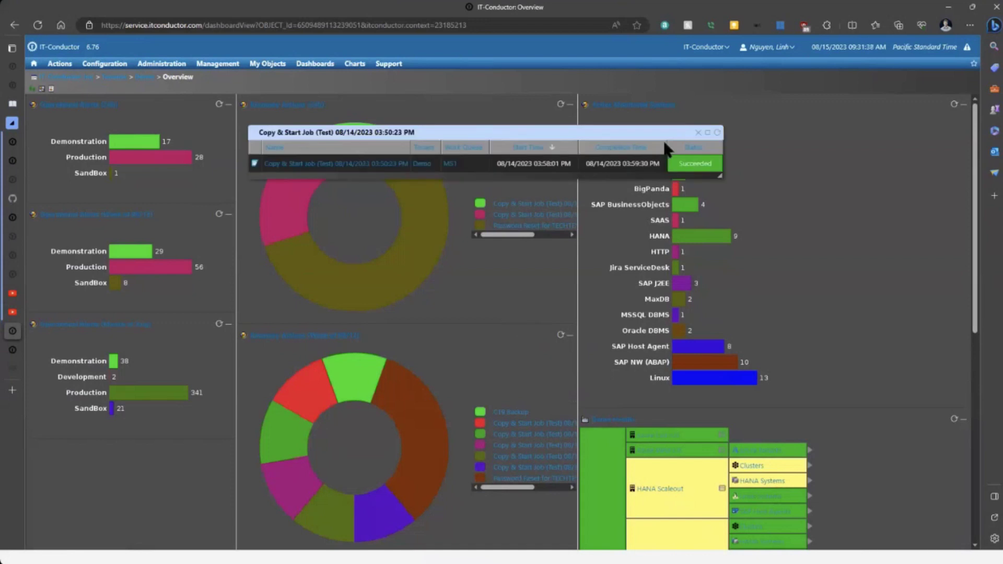
pyautogui.click(697, 131)
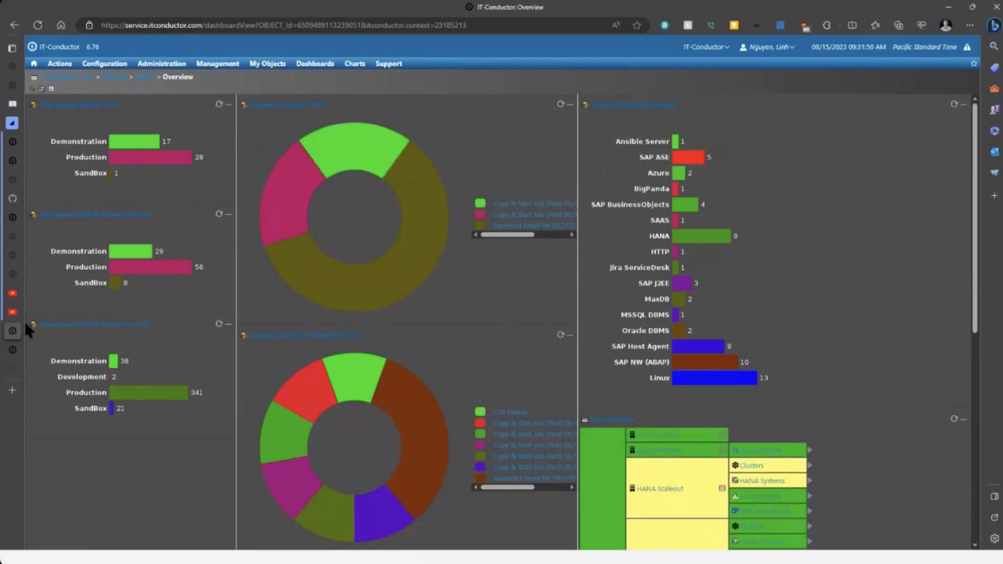
# Switch to the S/4HANA Demo dashboard and examine its alerts, service grid, availability and OZ1 performance charts
pyautogui.click(15, 354)
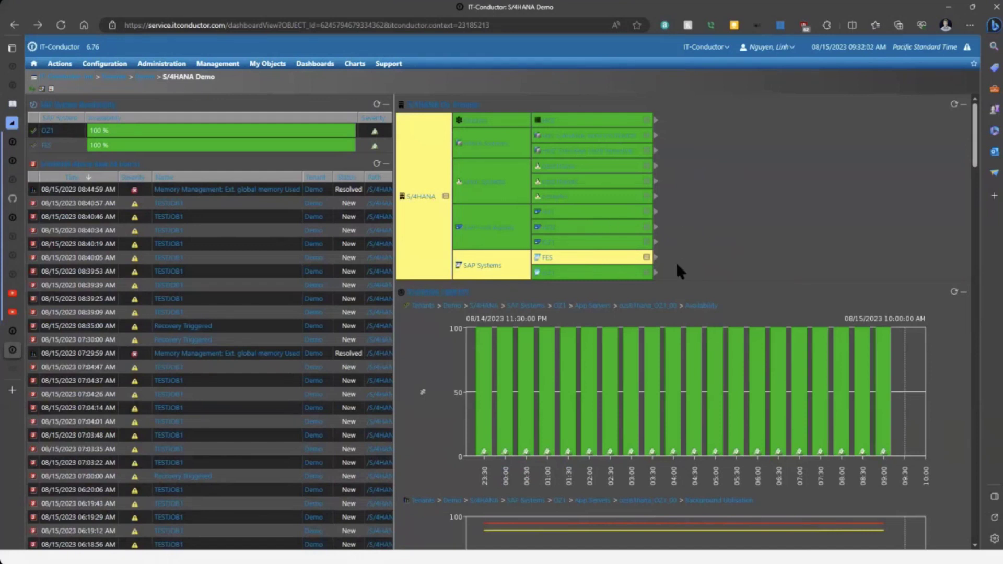
pyautogui.scroll(-1, 657, 277)
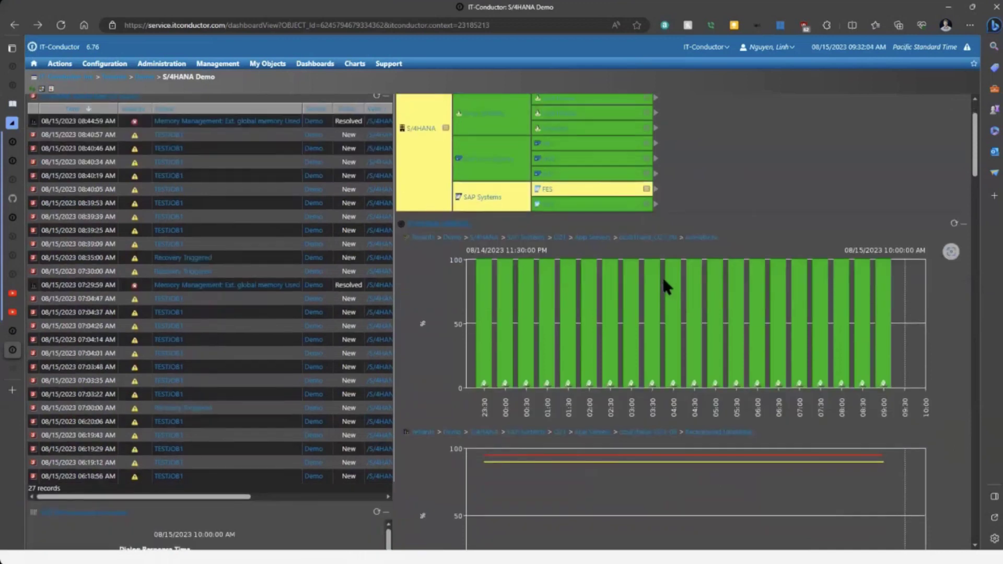
pyautogui.scroll(-3, 687, 245)
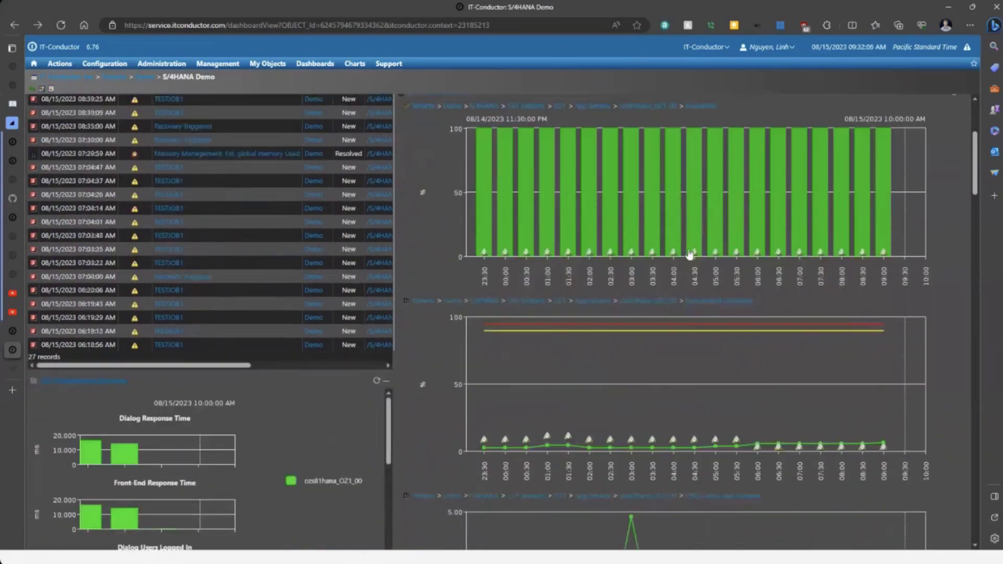
pyautogui.scroll(-6, 650, 244)
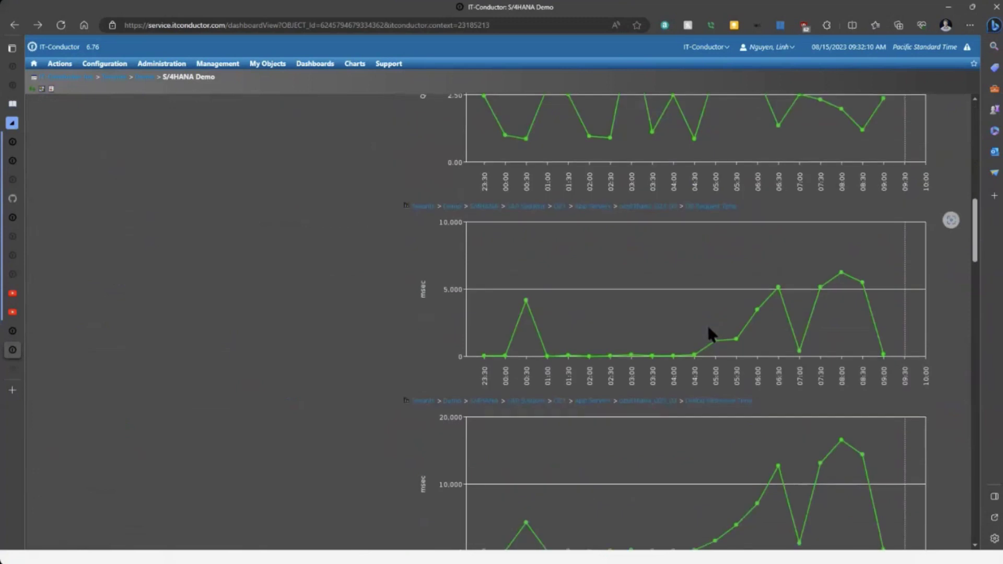
pyautogui.scroll(-1, 708, 330)
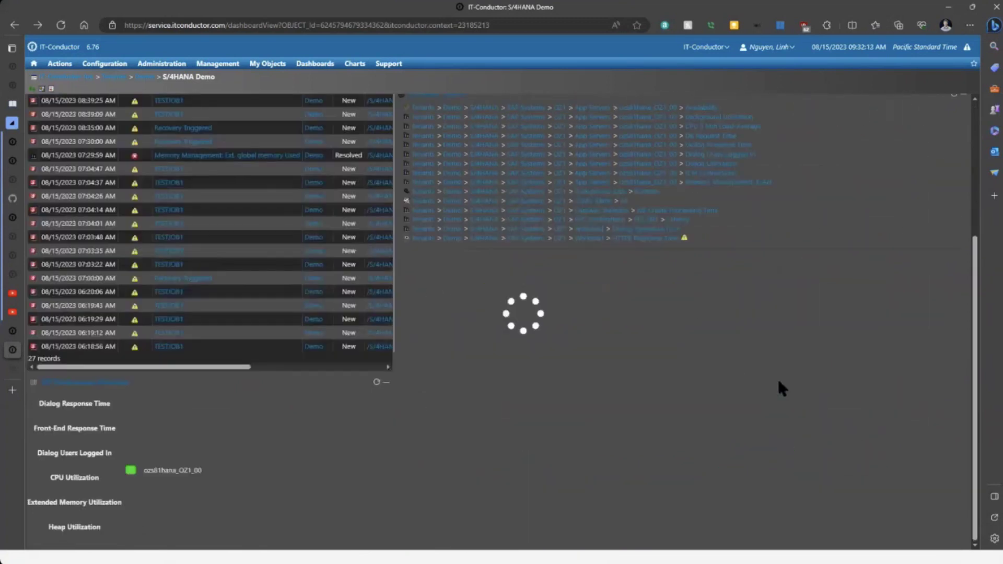
# Examine the OZ1 app server performance charts on the S/4HANA Demo dashboard and return to its beginning
pyautogui.scroll(-8, 779, 334)
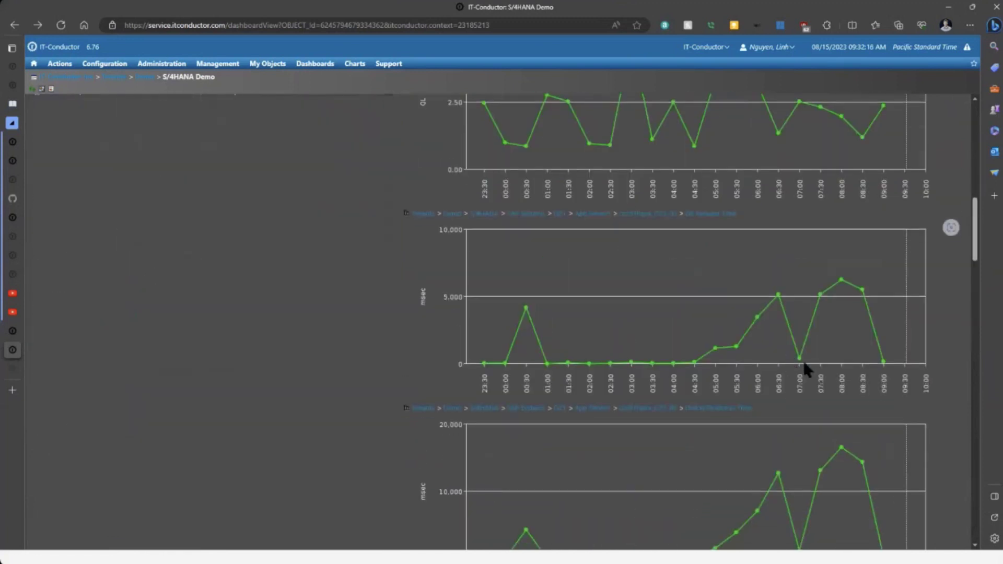
pyautogui.scroll(-3, 826, 393)
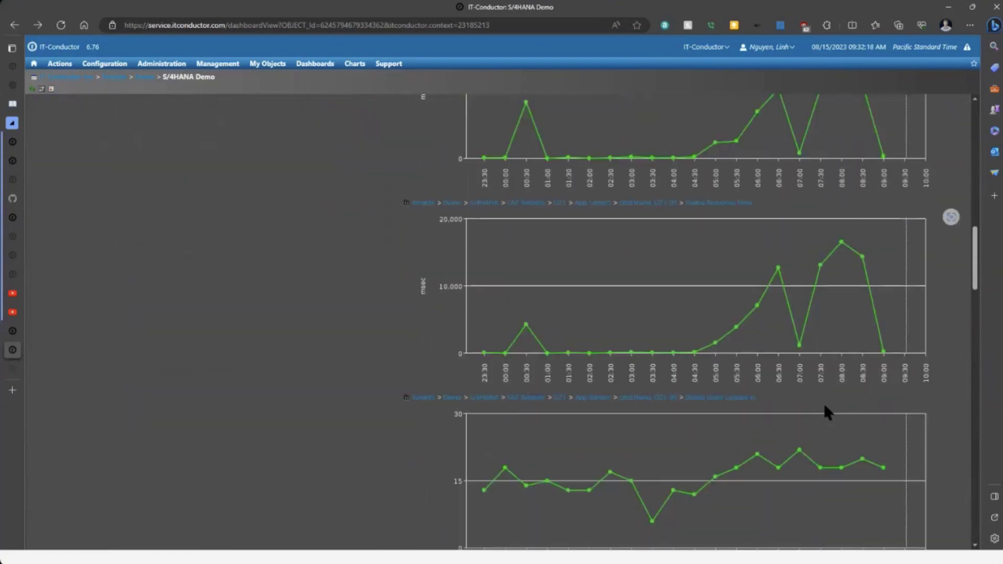
pyautogui.scroll(-1, 846, 422)
pyautogui.scroll(-7, 868, 444)
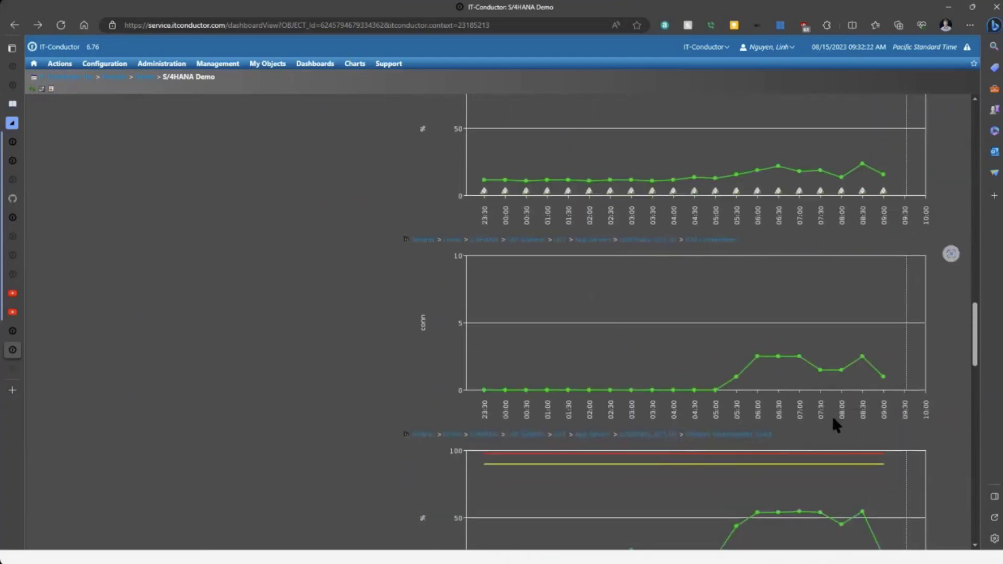
pyautogui.scroll(2, 742, 363)
pyautogui.scroll(10, 721, 358)
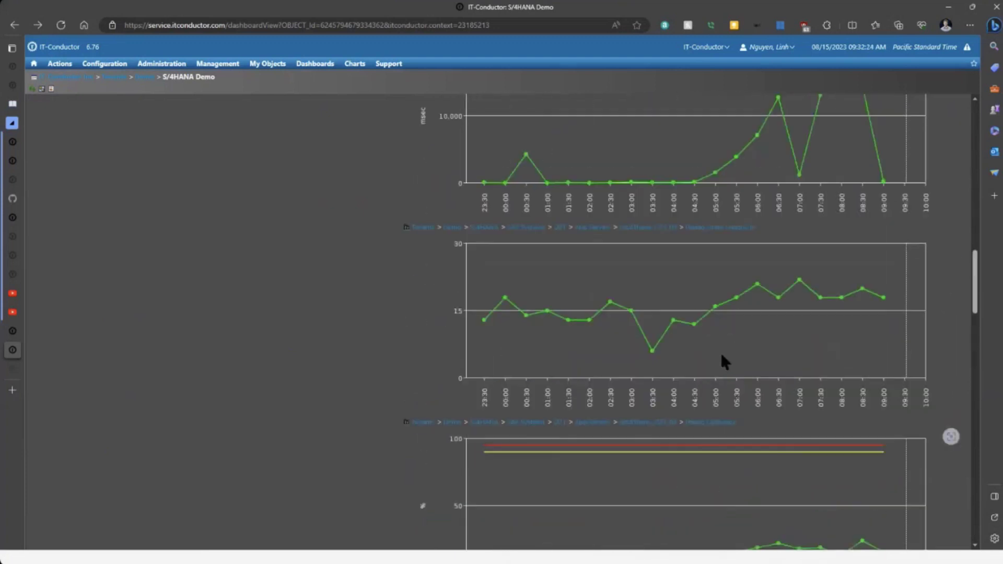
pyautogui.scroll(3, 720, 357)
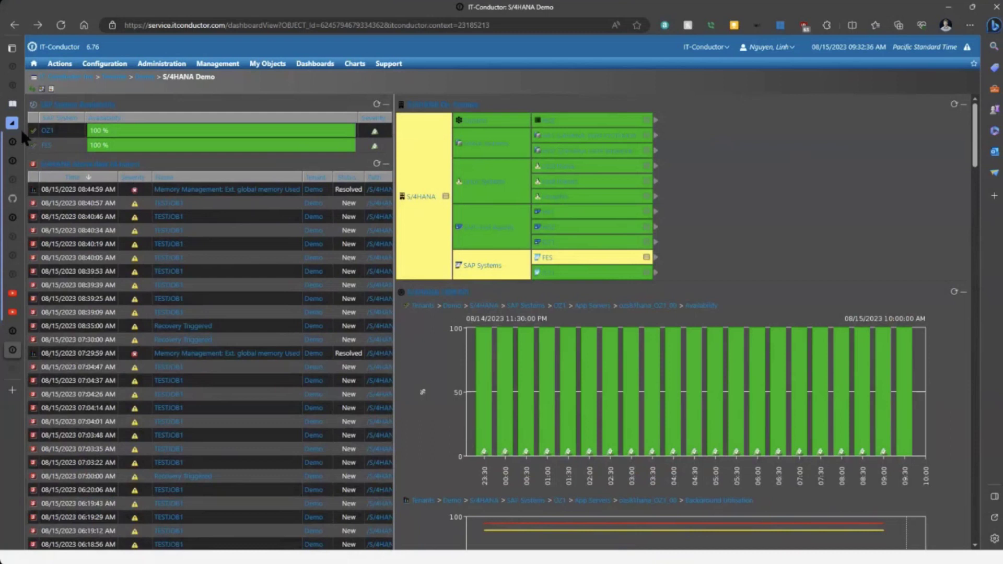
# Switch to the OZ1 service grid, look over its service statuses and open the Health Explorer for OZ1
pyautogui.moveTo(8, 153)
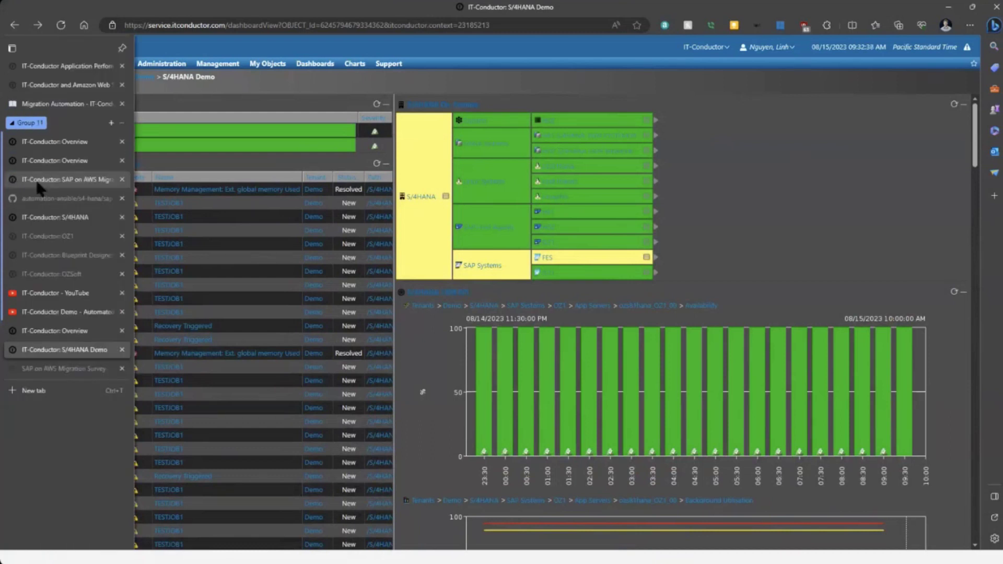
pyautogui.click(40, 219)
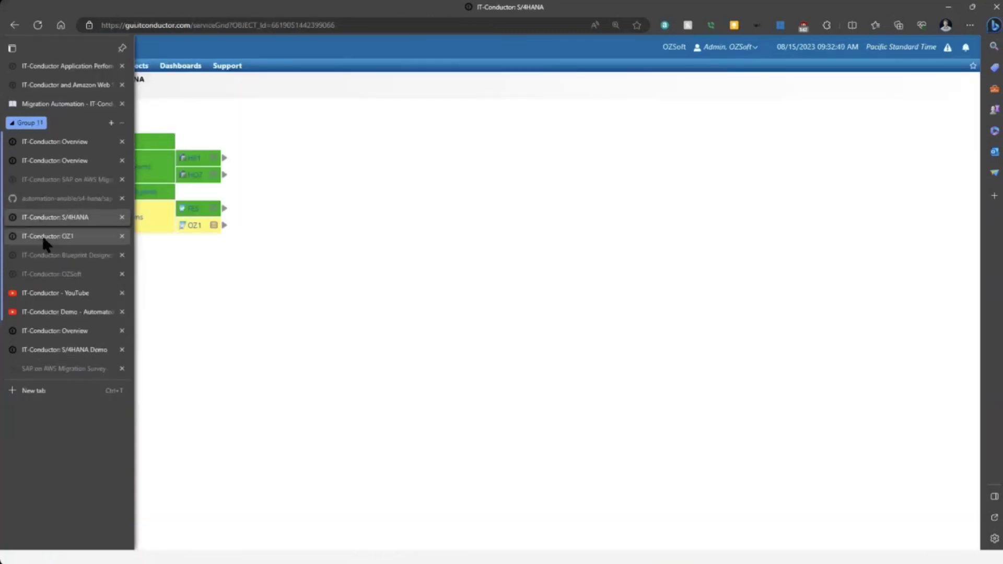
pyautogui.click(44, 241)
pyautogui.scroll(-6, 337, 284)
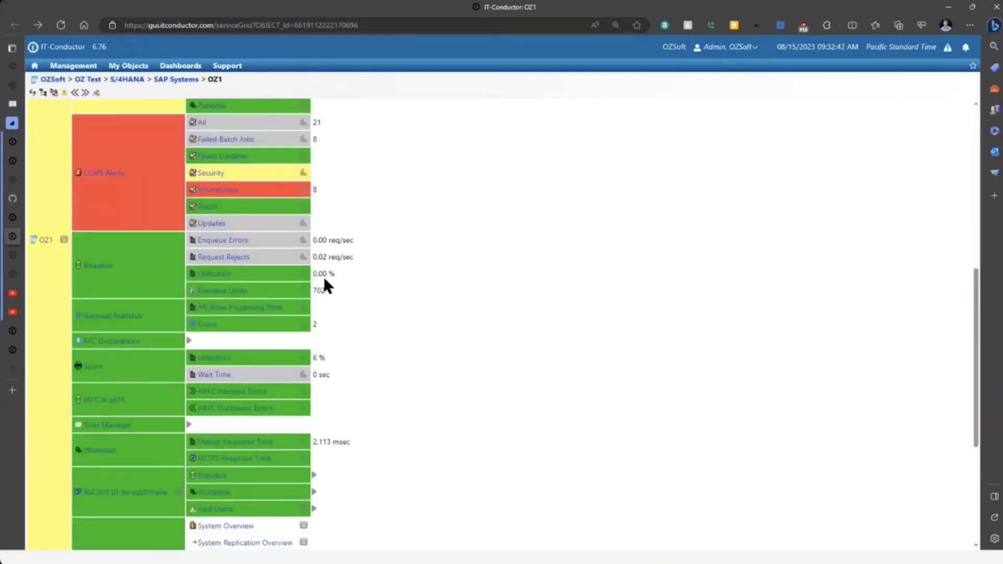
pyautogui.scroll(3, 324, 277)
pyautogui.scroll(5, 186, 223)
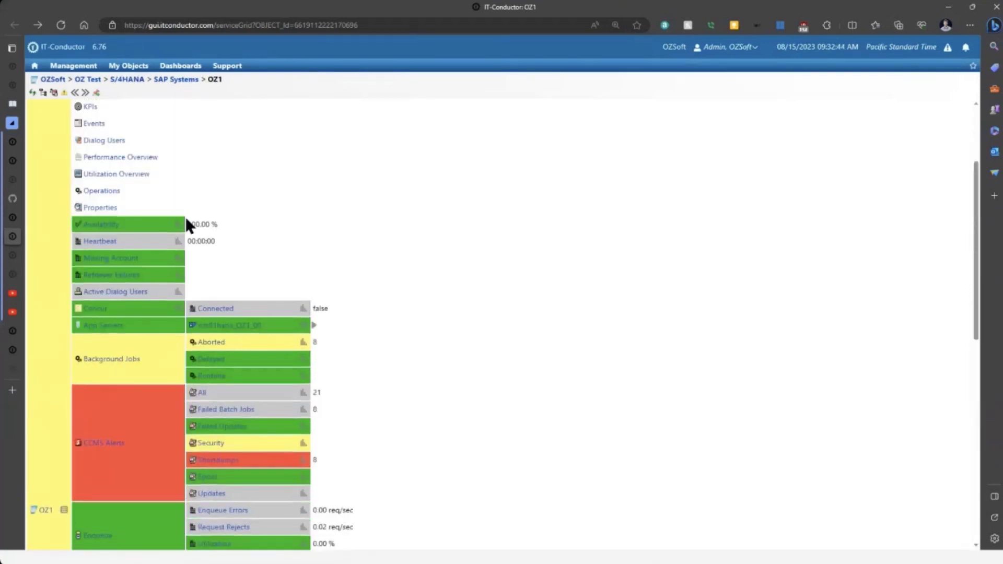
pyautogui.click(98, 120)
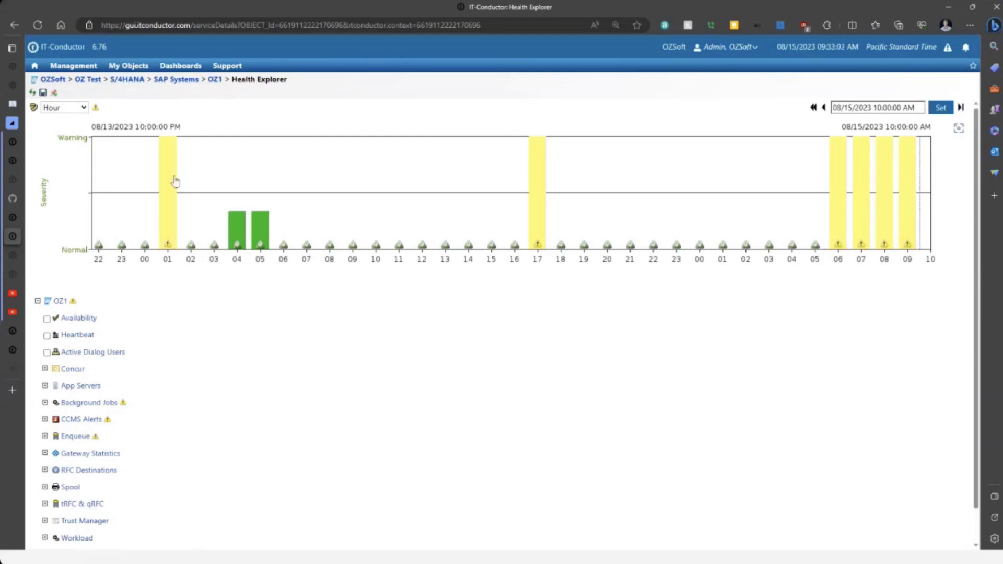
# Expand the first hour 01 warning in the OZ1 severity timeline and examine the Background Jobs and CCMS Alerts charts
pyautogui.moveTo(171, 174)
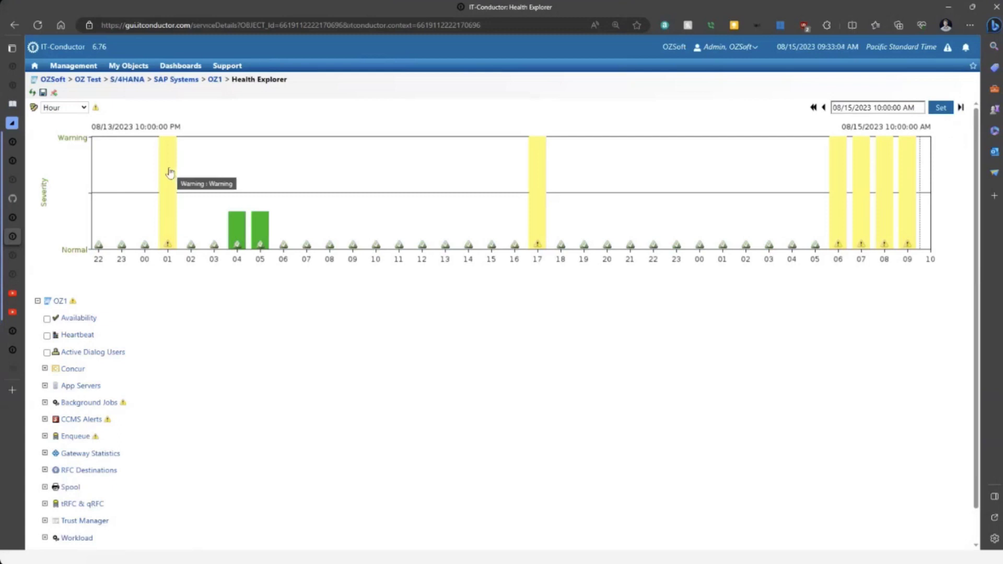
pyautogui.click(170, 173)
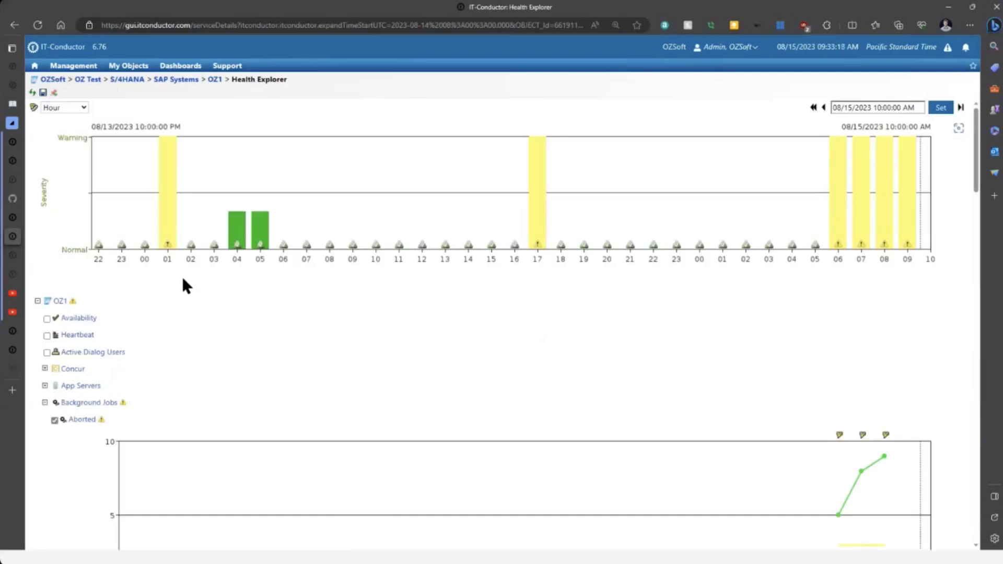
pyautogui.moveTo(162, 249)
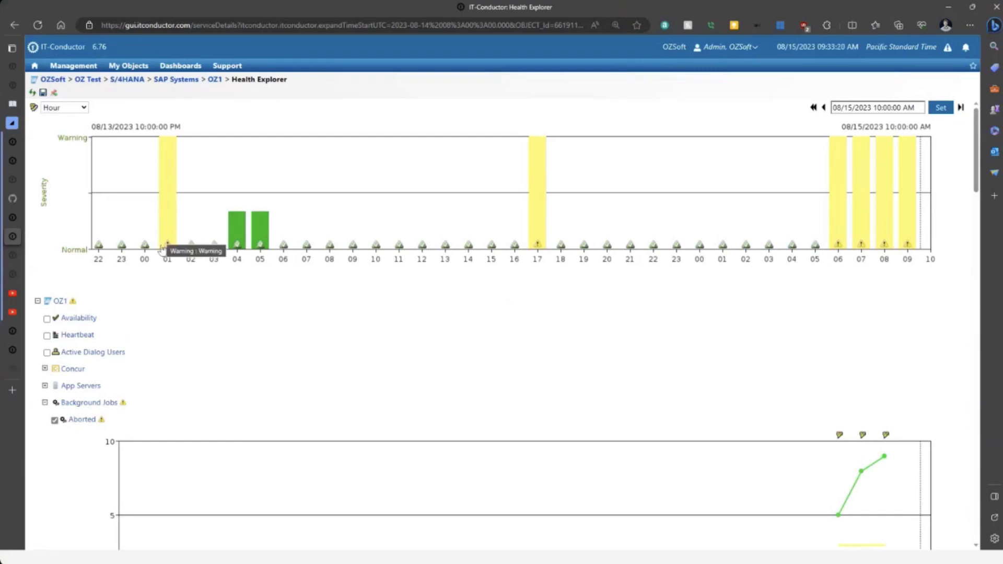
pyautogui.scroll(-3, 162, 249)
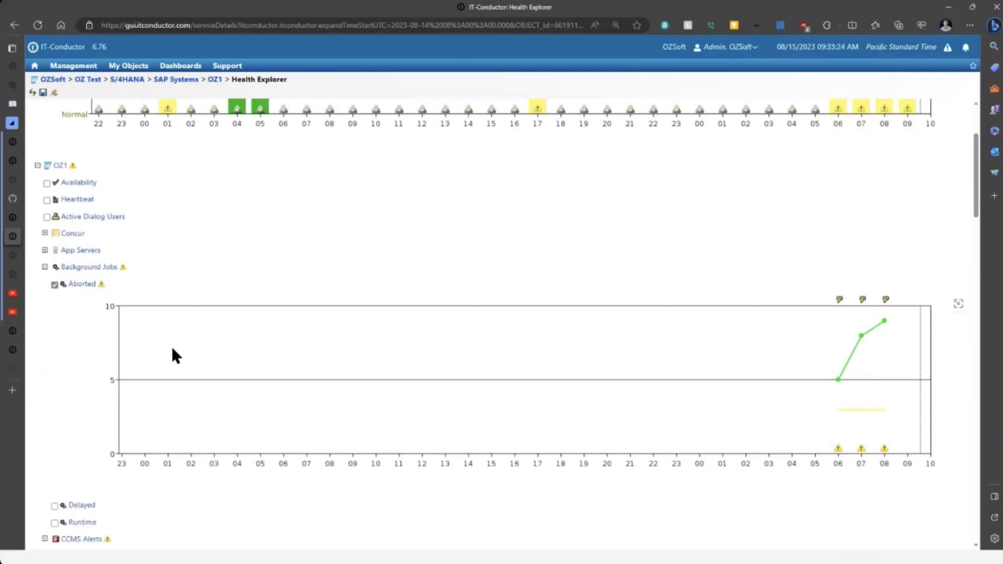
pyautogui.scroll(-4, 211, 347)
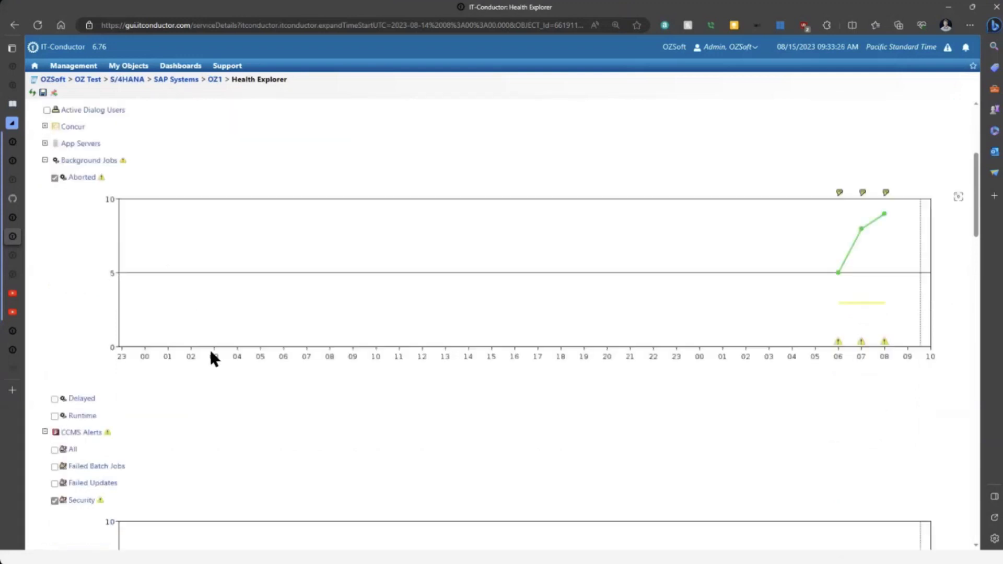
pyautogui.scroll(-3, 208, 354)
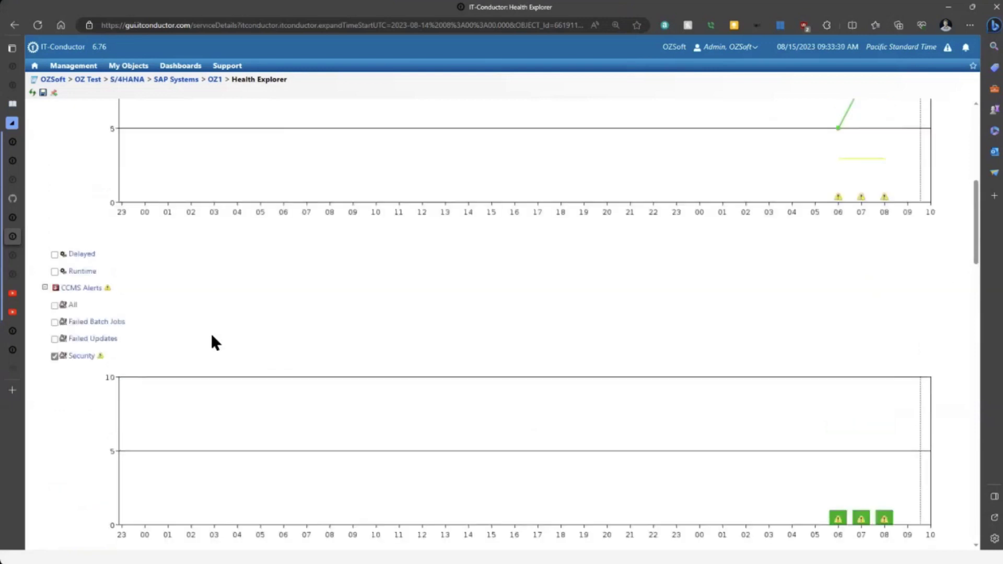
pyautogui.scroll(-3, 202, 329)
pyautogui.scroll(-4, 203, 329)
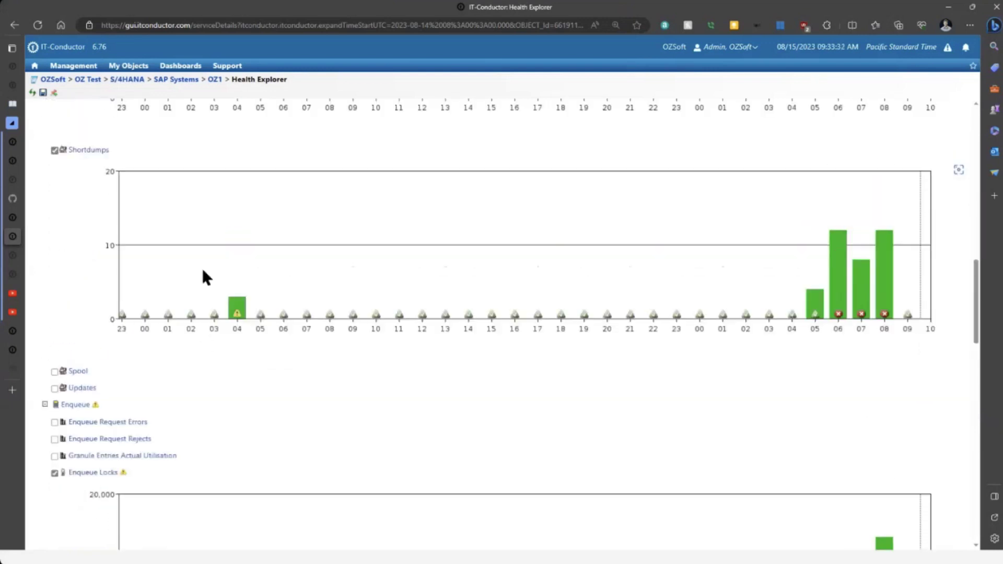
# Examine the CPU User chart for ozs81hana2 under the HDZ hosts
pyautogui.scroll(-18, 212, 319)
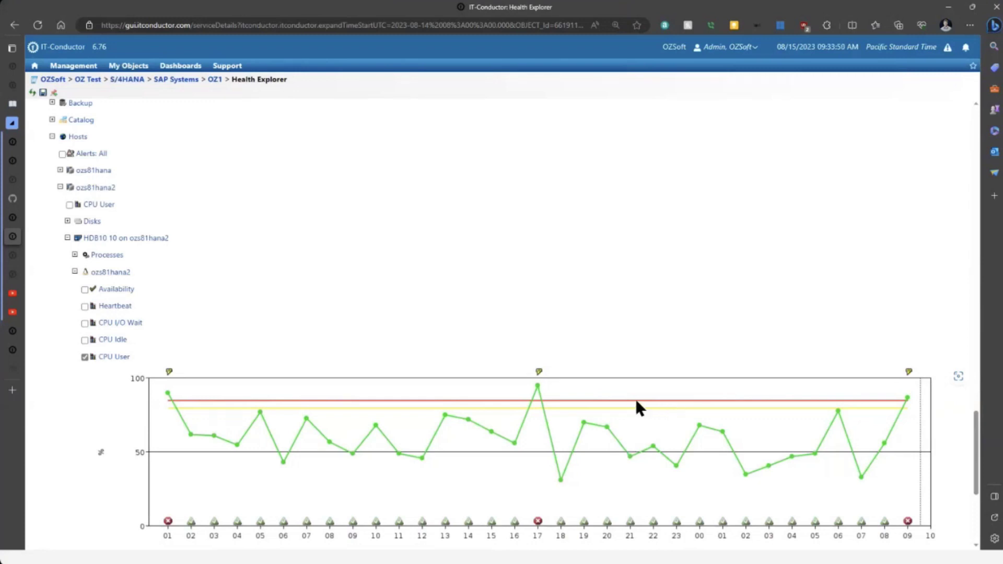
pyautogui.scroll(-4, 499, 423)
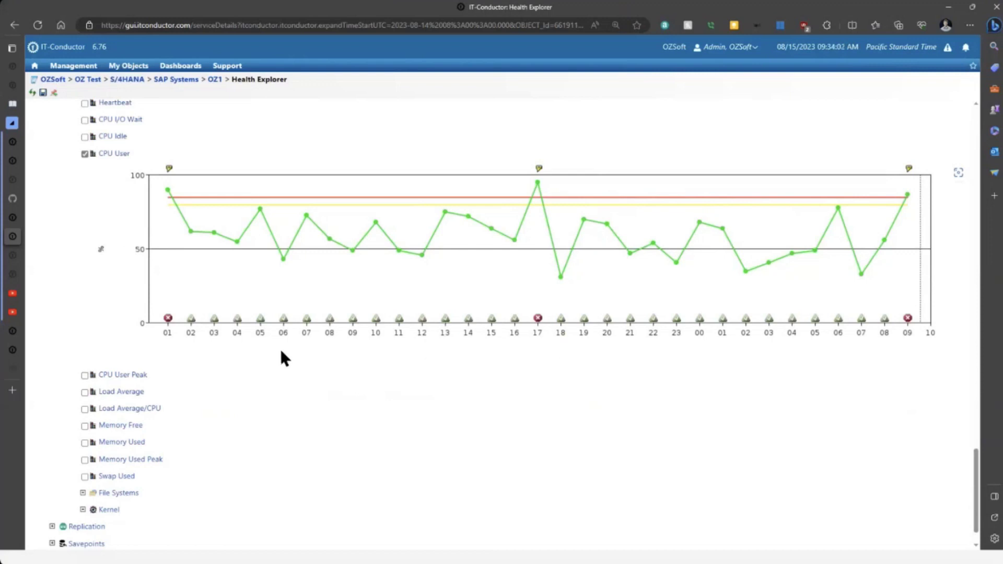
pyautogui.scroll(-1, 168, 262)
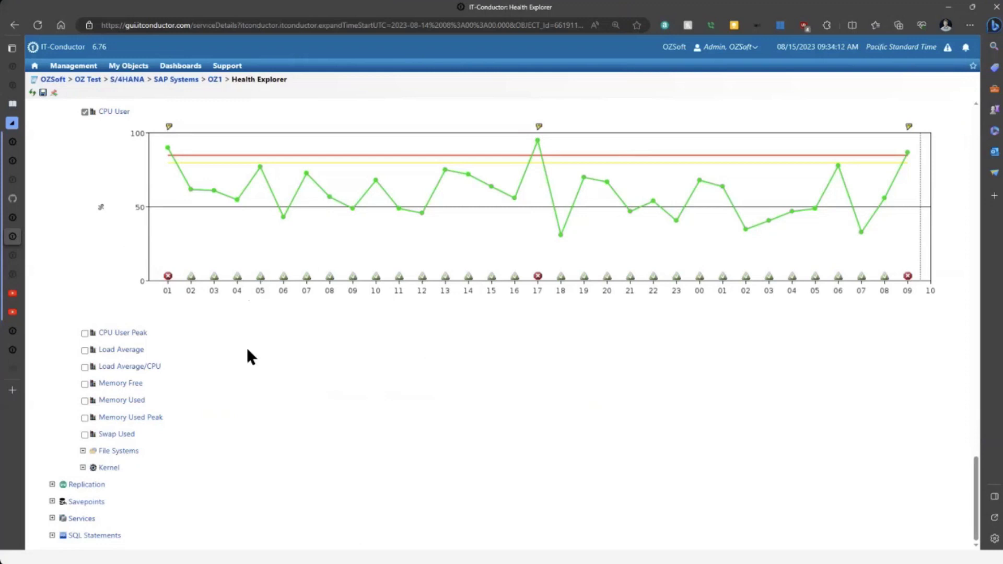
# Chart the SQL Statements Execution Time, view the statements behind its data point and close the details
pyautogui.click(52, 536)
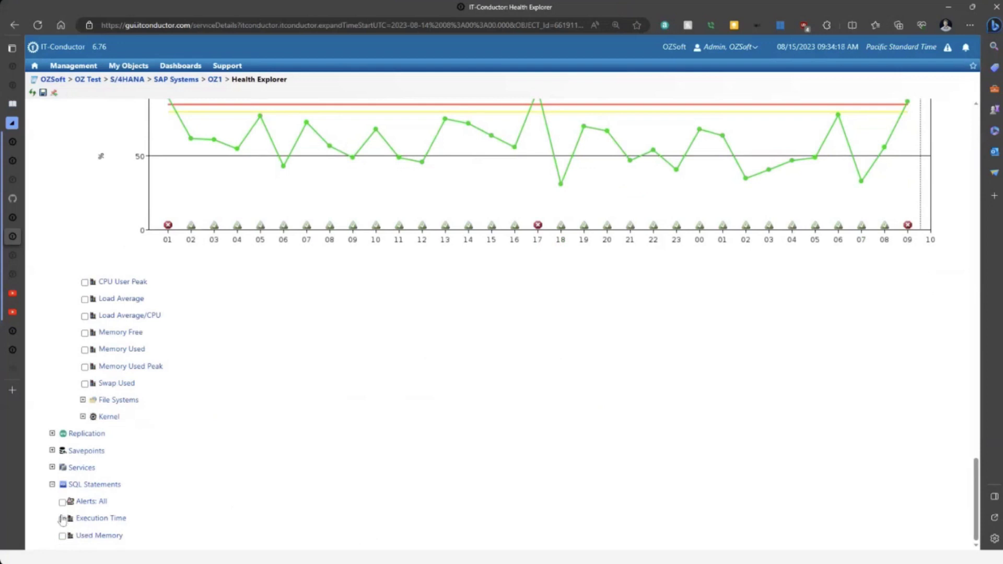
pyautogui.click(63, 519)
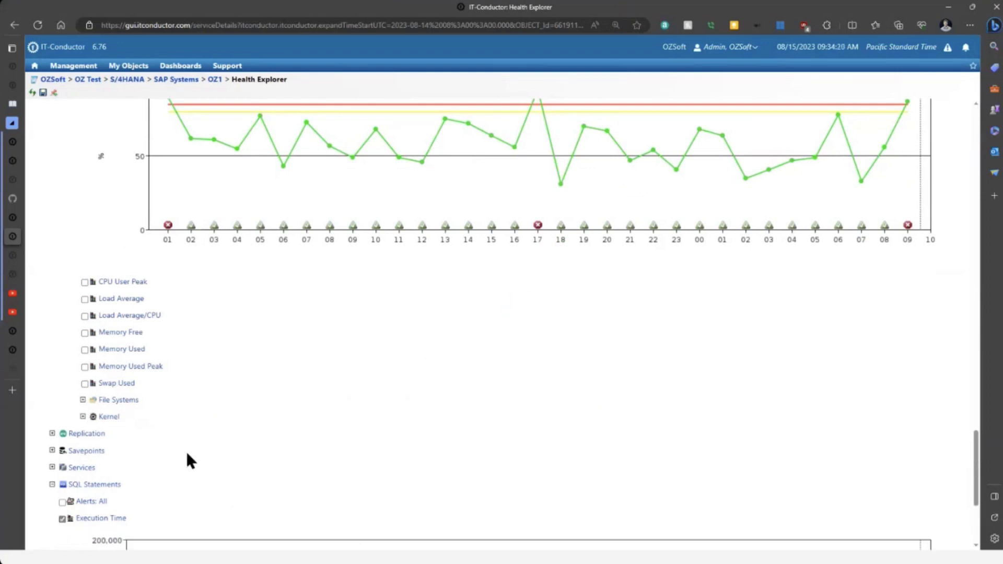
pyautogui.scroll(-3, 188, 452)
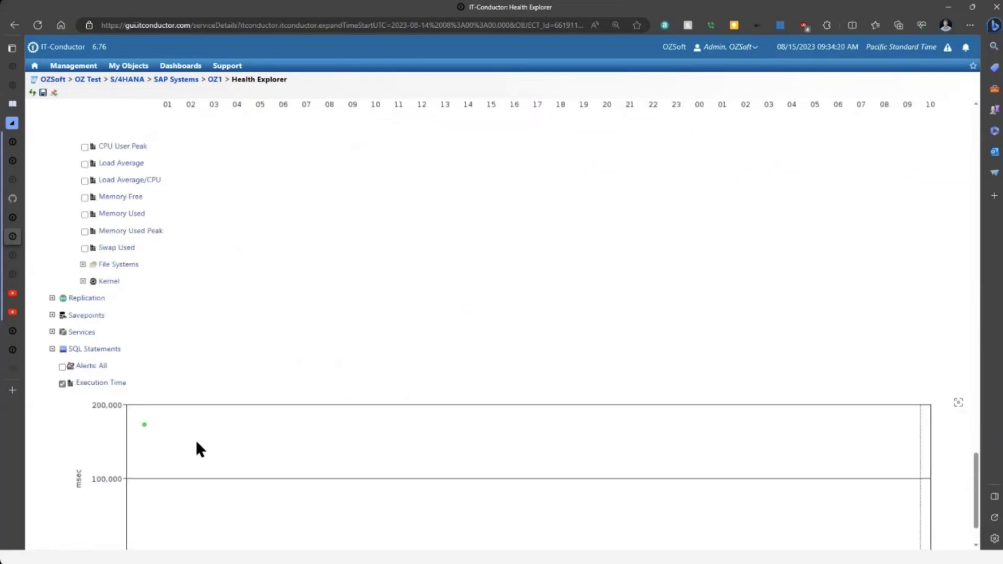
pyautogui.click(145, 424)
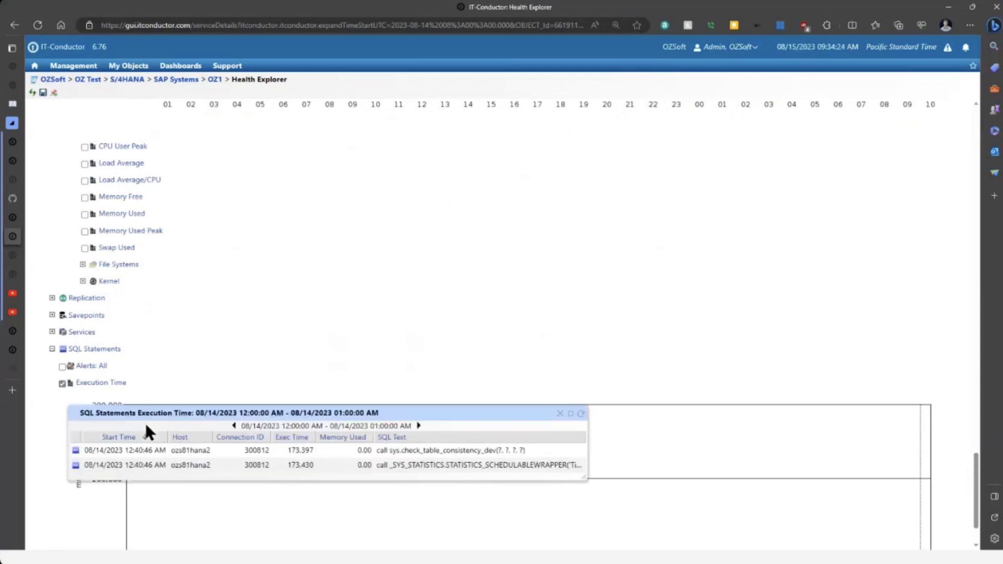
pyautogui.moveTo(276, 413); pyautogui.dragTo(318, 304)
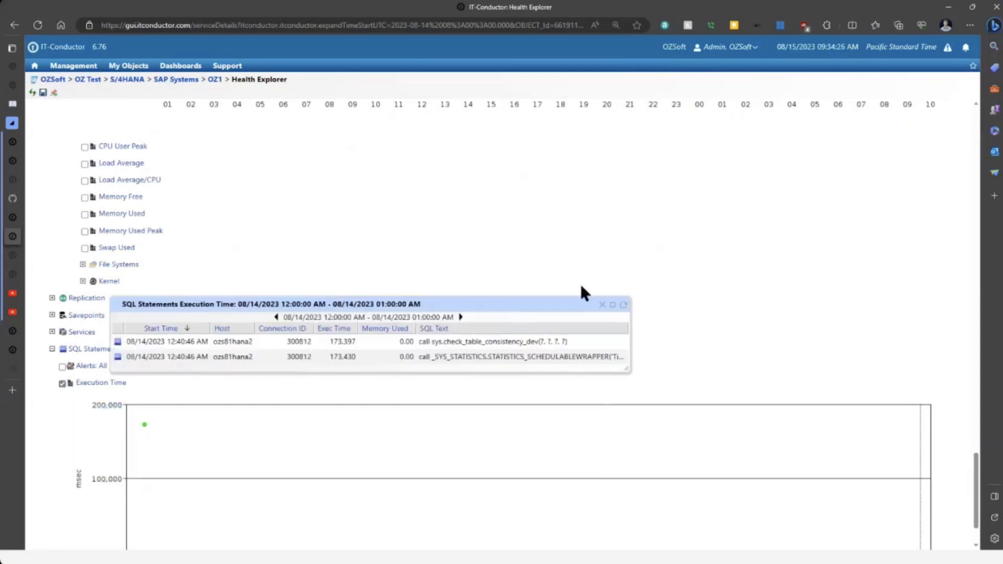
pyautogui.click(602, 305)
# Collapse the HDB10 10 on ozs81hana2 and SQL Statements branches in the Health Explorer tree
pyautogui.scroll(10, 228, 268)
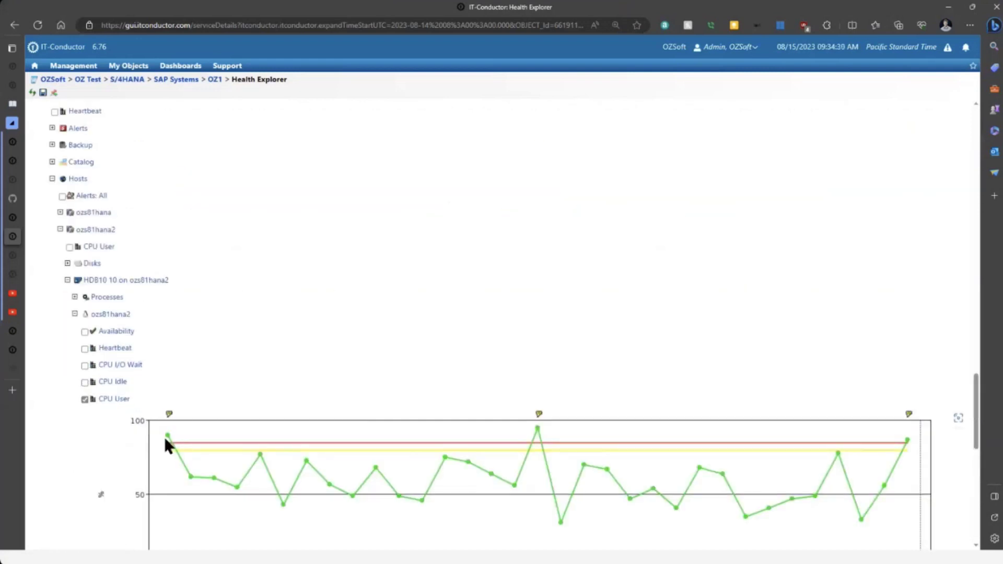
pyautogui.click(67, 280)
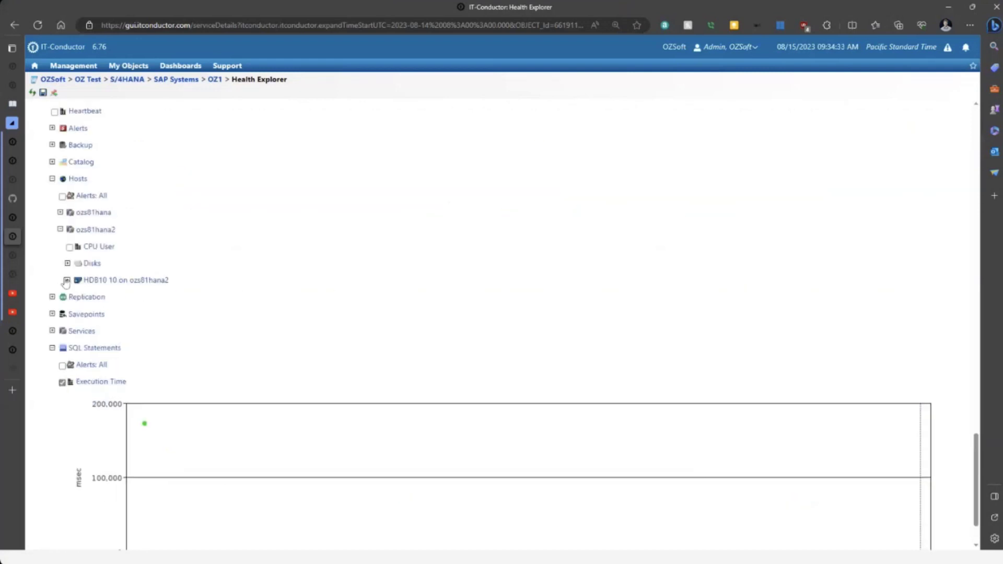
pyautogui.click(52, 348)
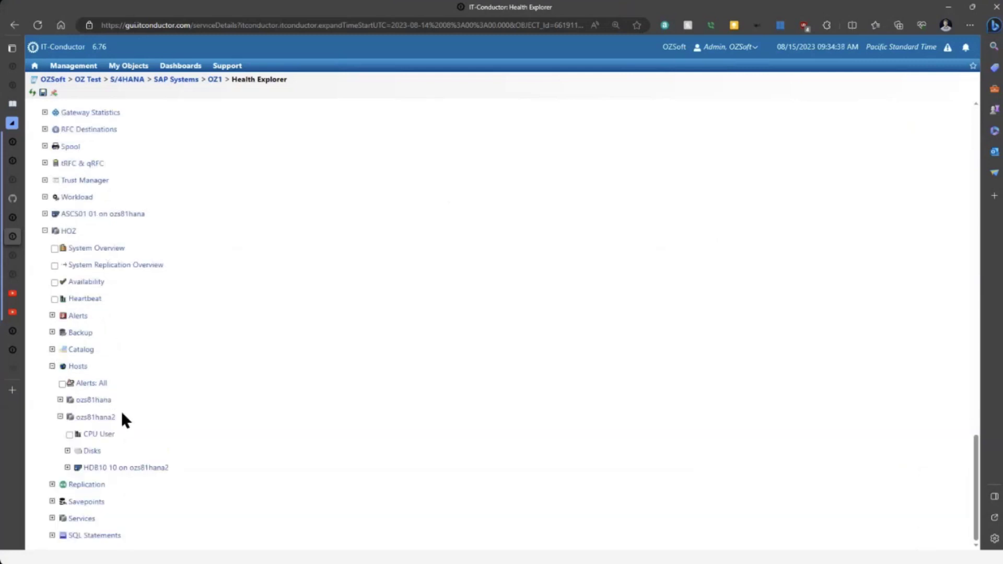
# Expand the Services branch and its ozs81hana2/indexserver (MASTER) entry to list the indexserver metrics
pyautogui.click(52, 518)
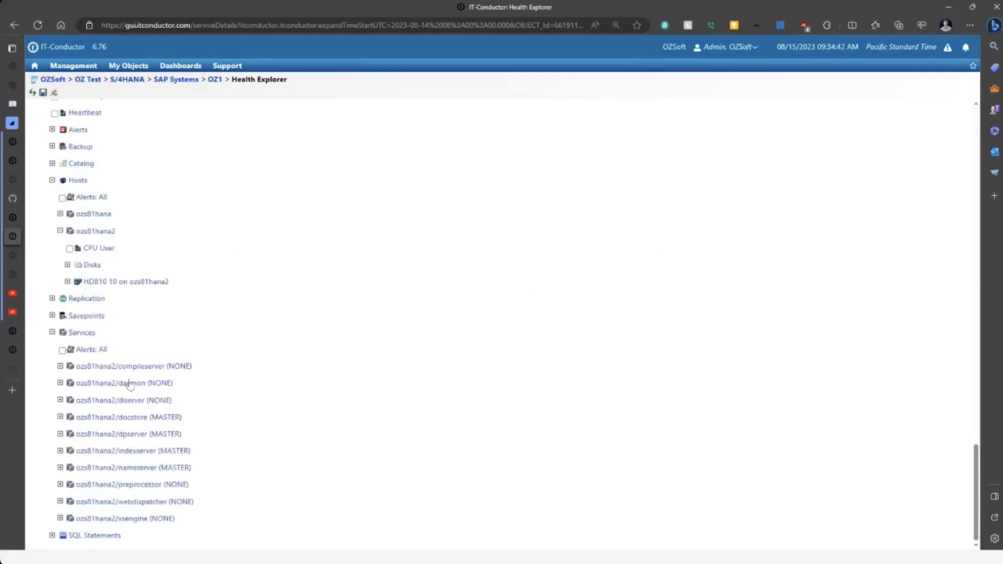
pyautogui.click(60, 450)
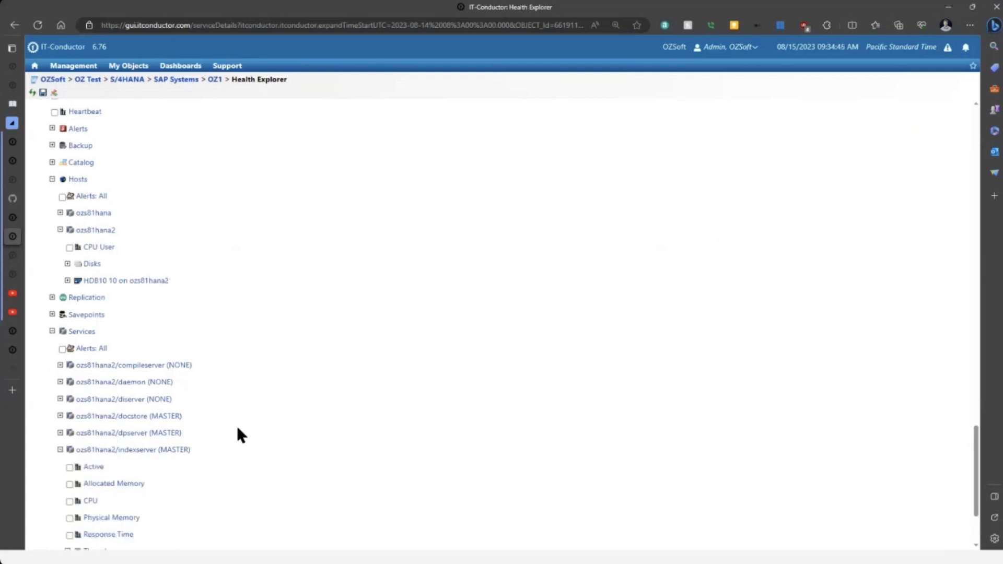
pyautogui.scroll(-2, 235, 425)
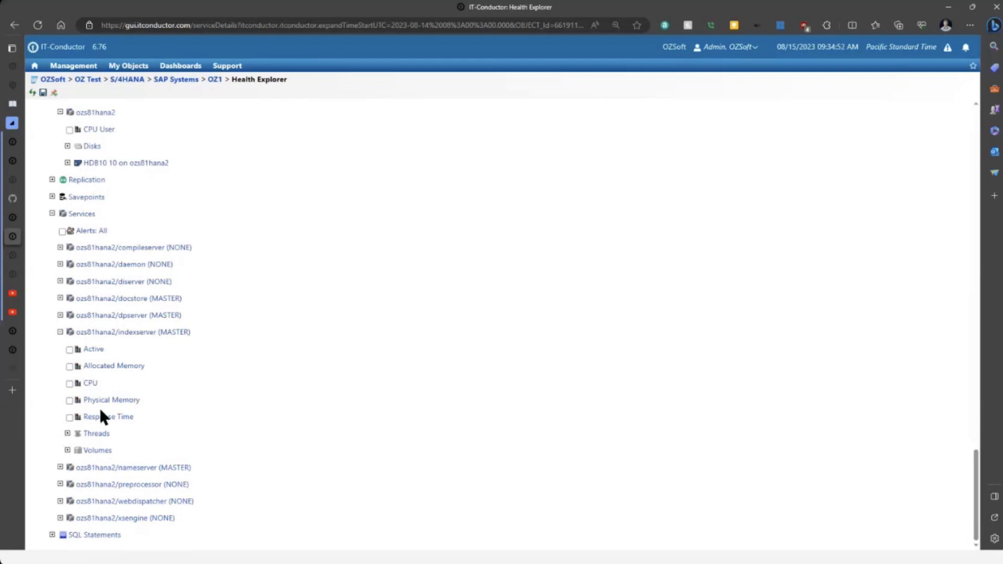
# View the Response Time chart for the indexserver service and hide it again
pyautogui.click(69, 417)
pyautogui.scroll(-1, 208, 413)
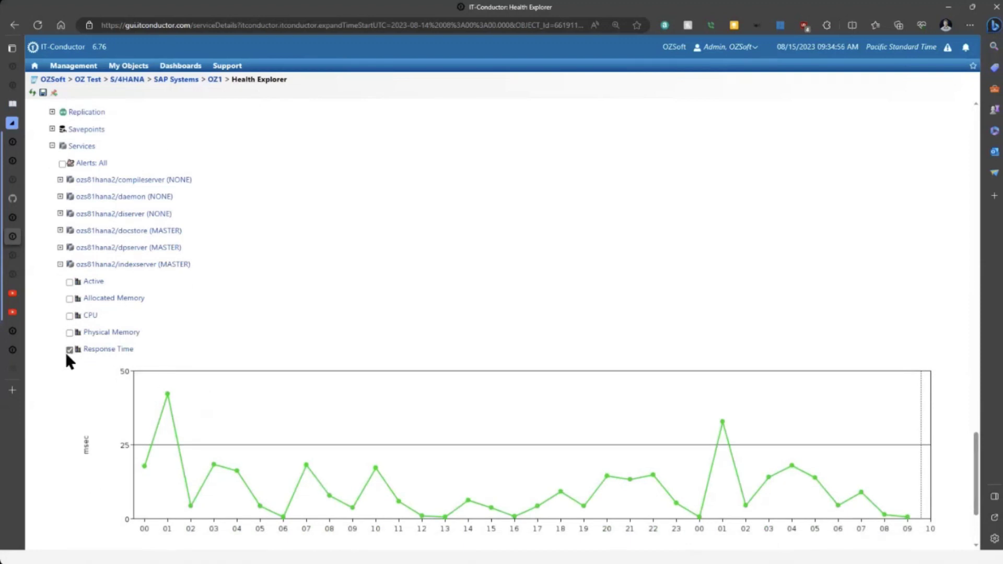
pyautogui.click(70, 349)
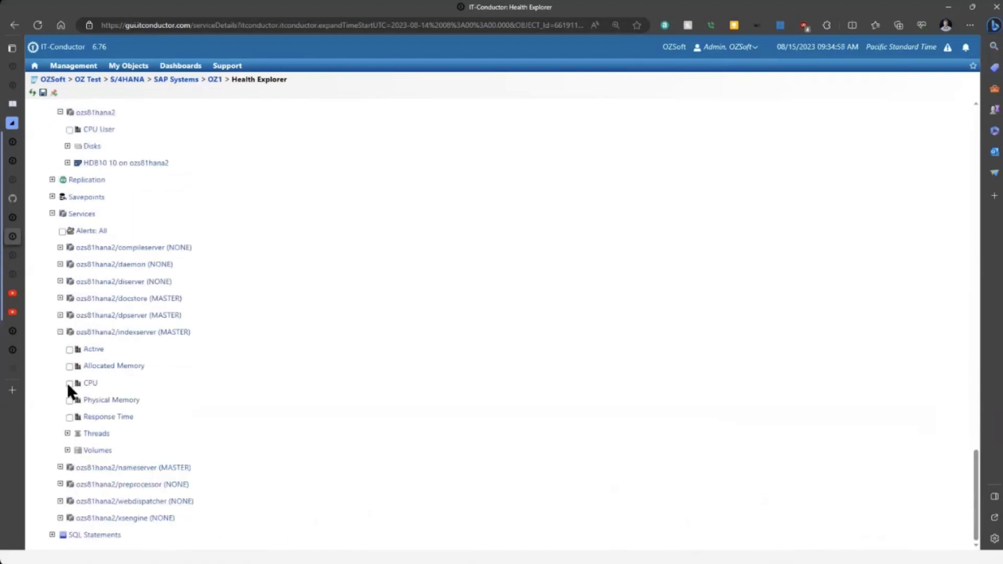
# Display the CPU chart for the indexserver service and examine it
pyautogui.click(69, 383)
pyautogui.scroll(-1, 181, 402)
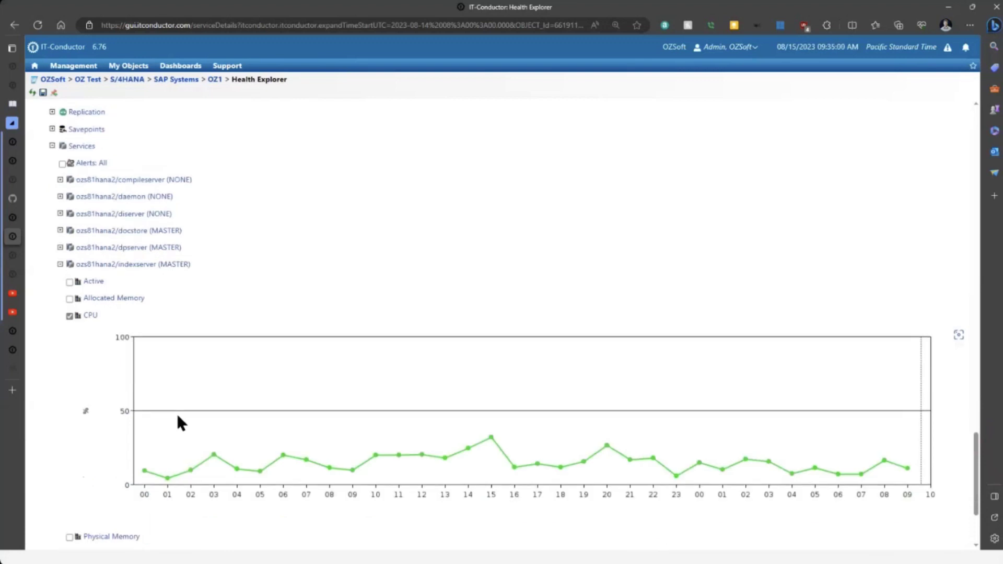
pyautogui.scroll(-2, 167, 392)
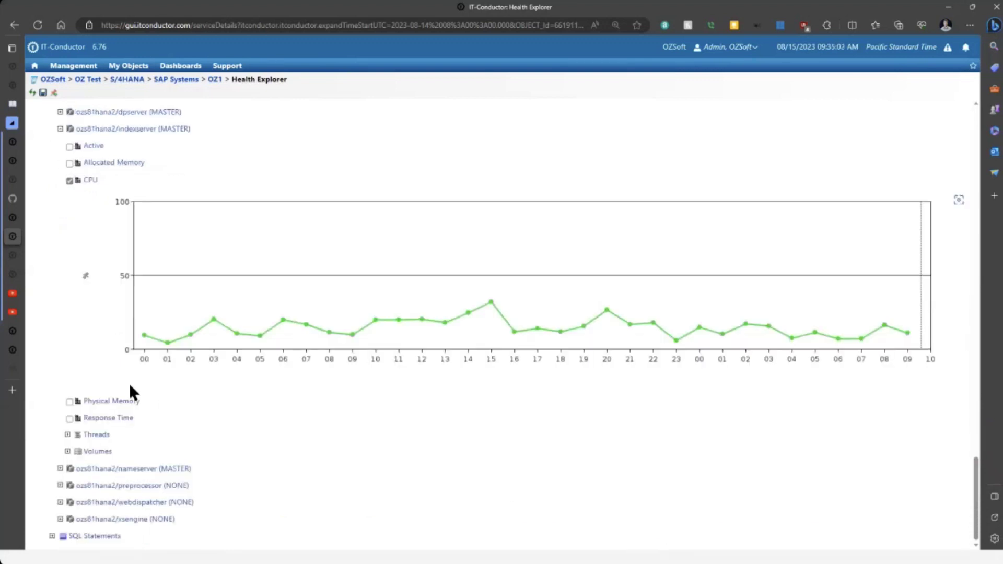
# Collapse the ozs81hana2/indexserver (MASTER) entry and return to the OZ1 severity timeline in the Health Explorer
pyautogui.click(61, 128)
pyautogui.scroll(10, 194, 243)
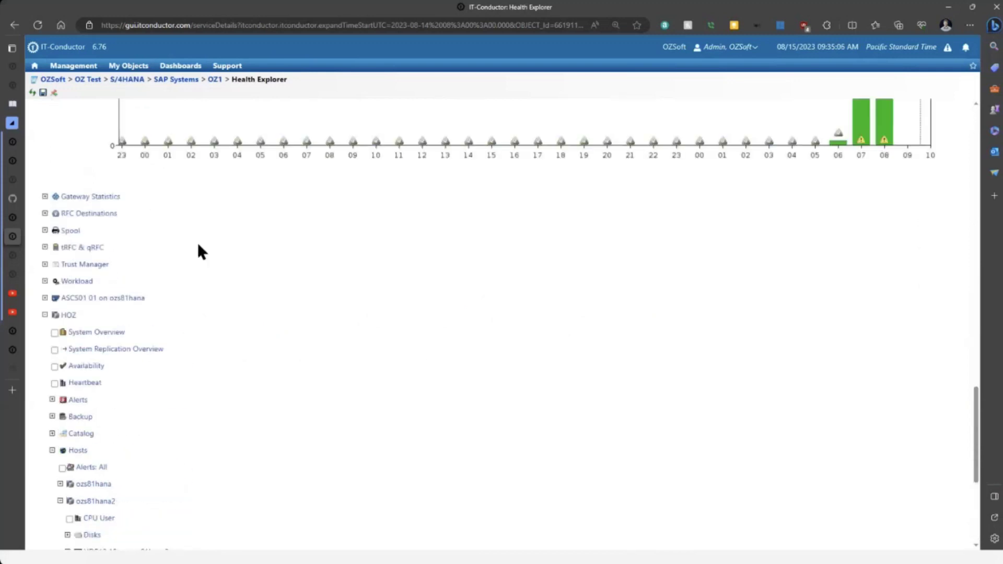
pyautogui.scroll(5, 194, 242)
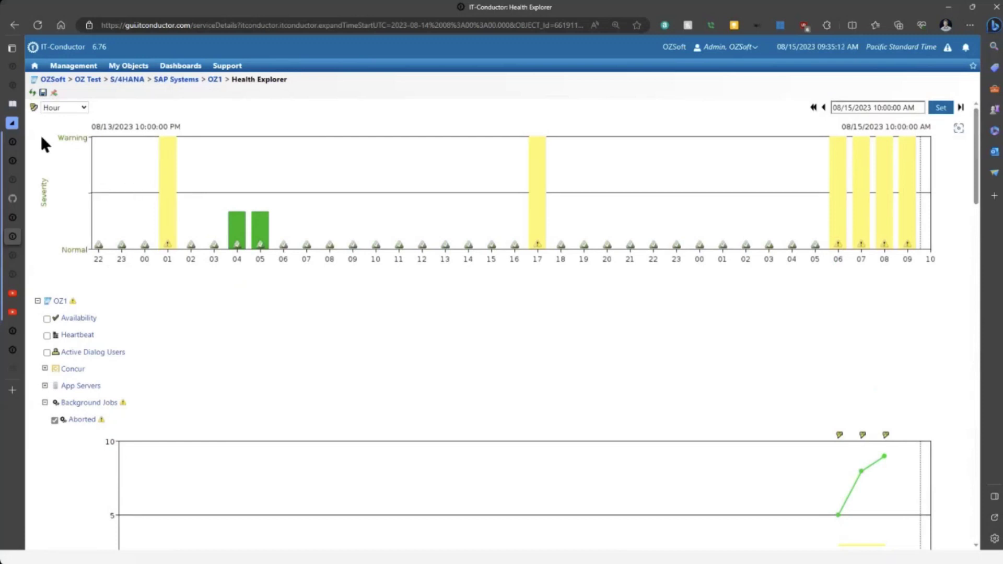
# Show the FES-AWS blueprint in the Blueprint Designer at a larger page zoom and expand the Hardware blueprint elements
pyautogui.moveTo(16, 137)
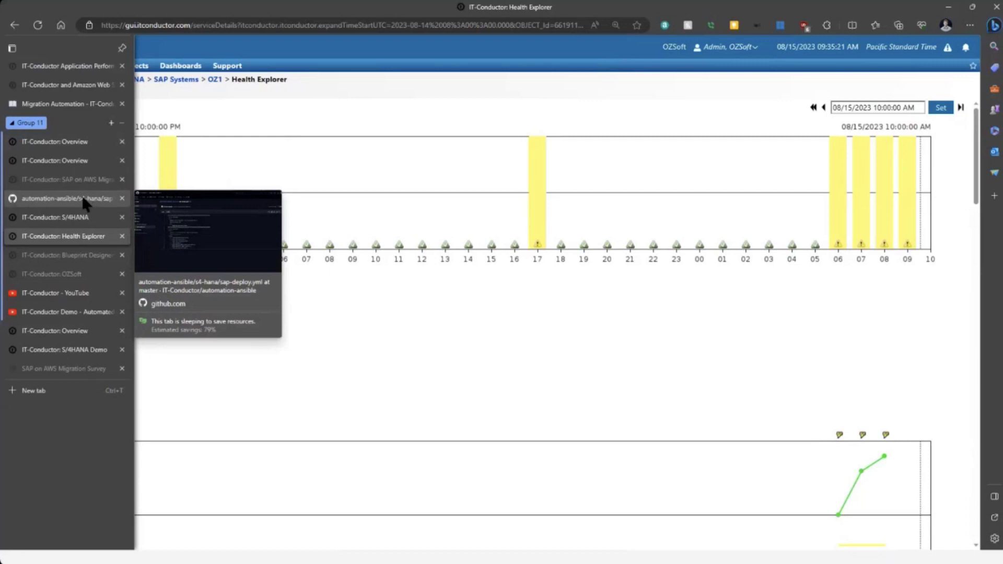
pyautogui.click(83, 256)
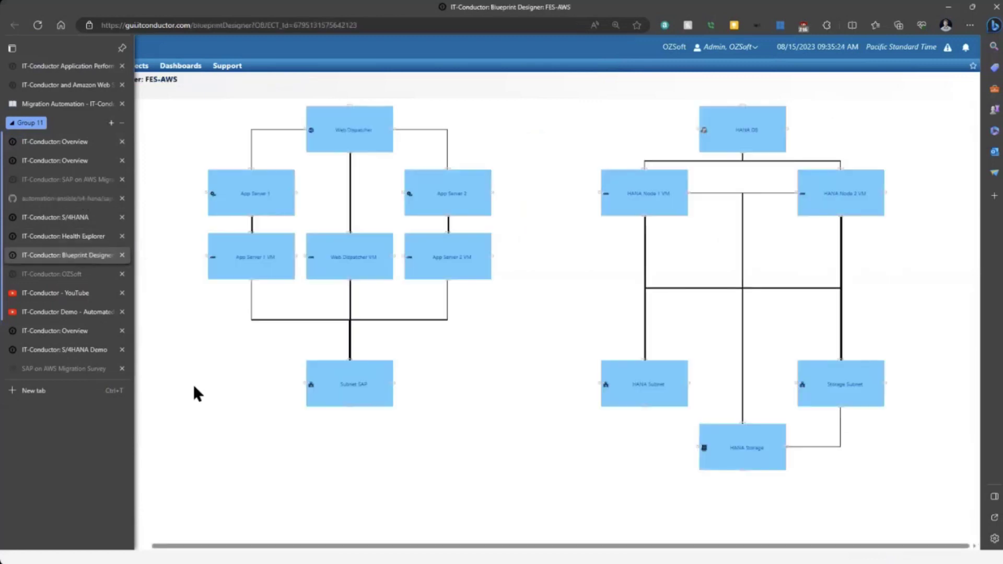
pyautogui.hotkey('ctrl', '+')
pyautogui.hotkey('ctrl', '+')
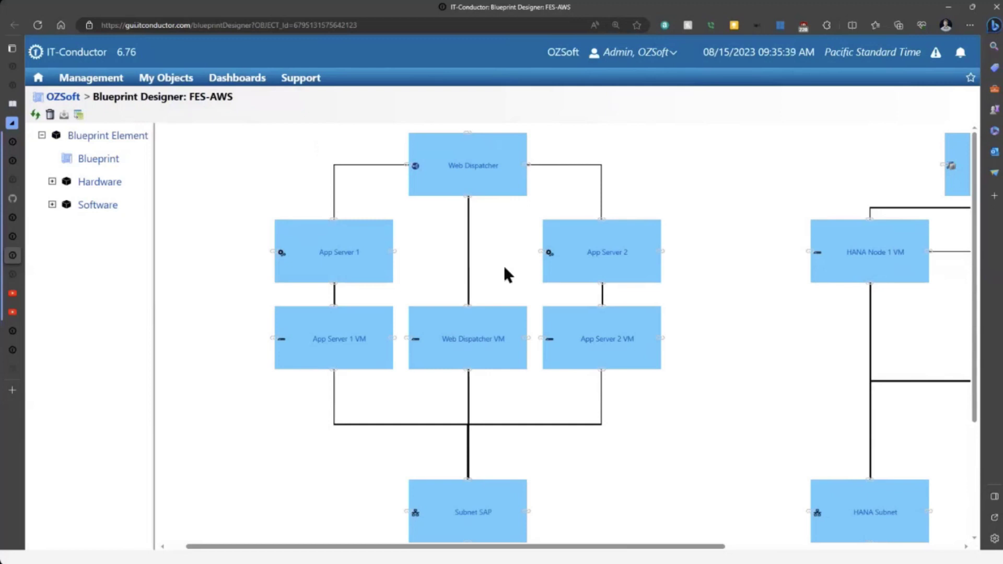
pyautogui.click(51, 181)
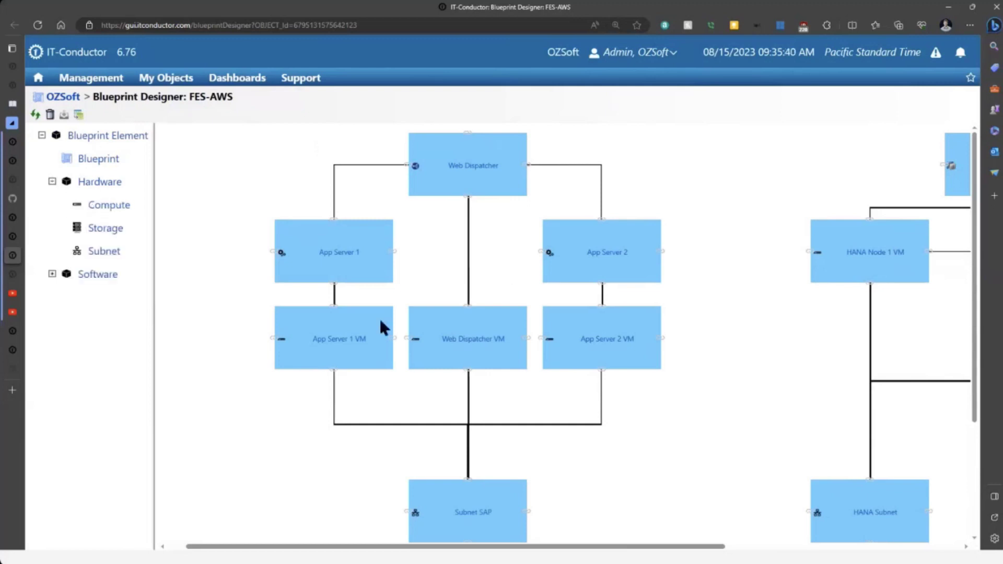
# Examine the blueprint's HANA DB, node, subnet and storage elements, and return to the Web Dispatcher and App Server part
pyautogui.moveTo(630, 547); pyautogui.dragTo(867, 547)
pyautogui.scroll(-1, 885, 314)
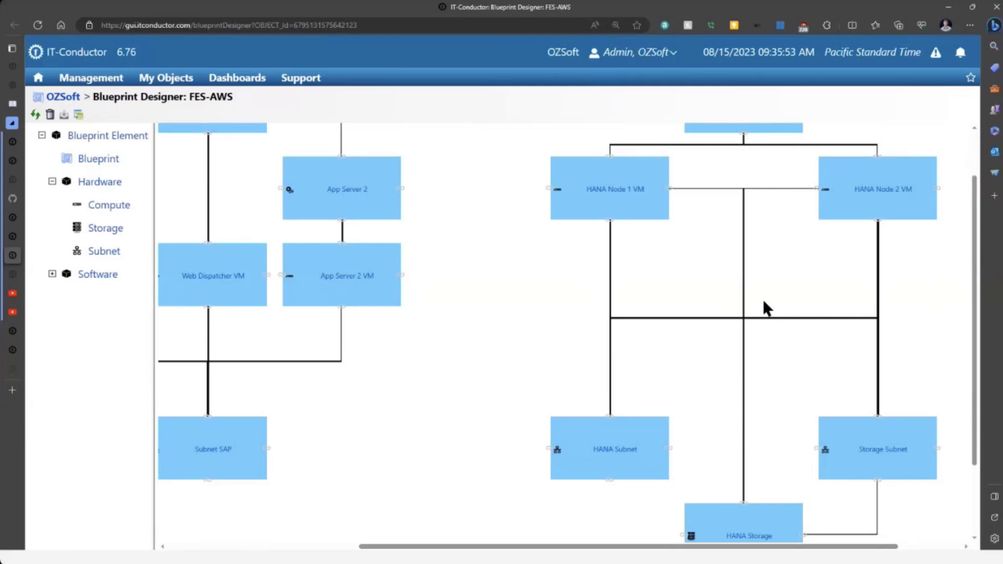
pyautogui.scroll(-1, 771, 308)
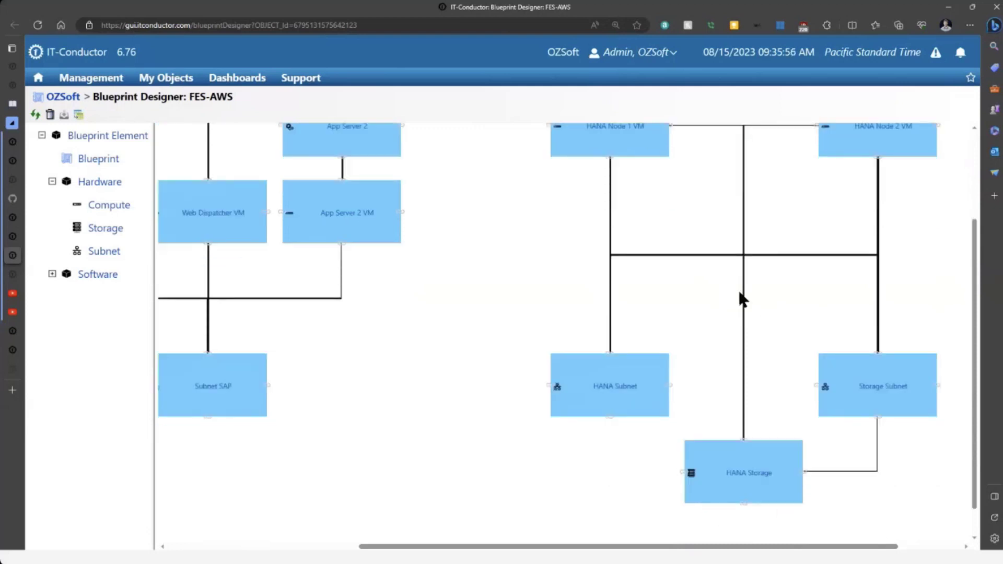
pyautogui.scroll(3, 784, 314)
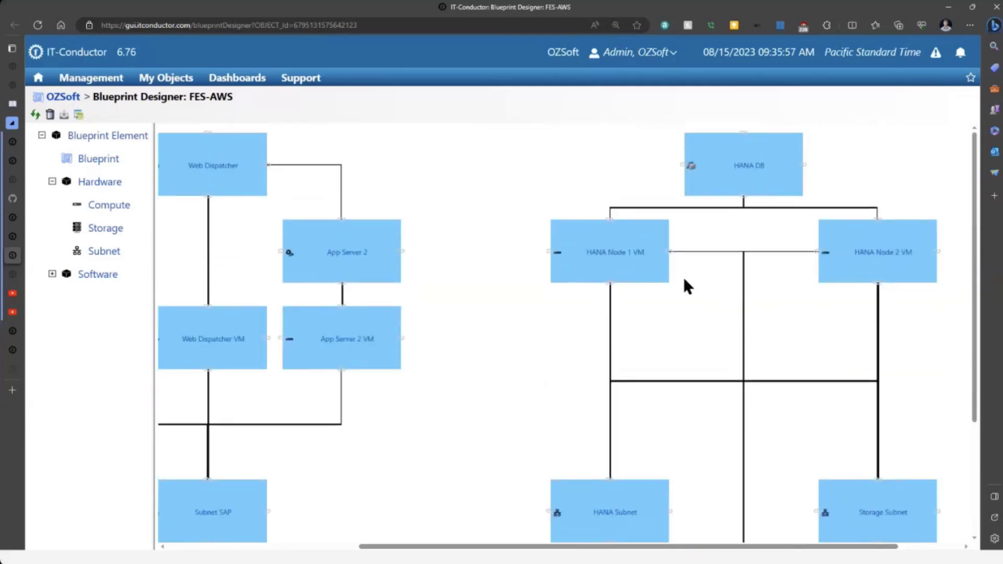
pyautogui.hscroll(-5, 682, 274)
pyautogui.hscroll(-2, 556, 272)
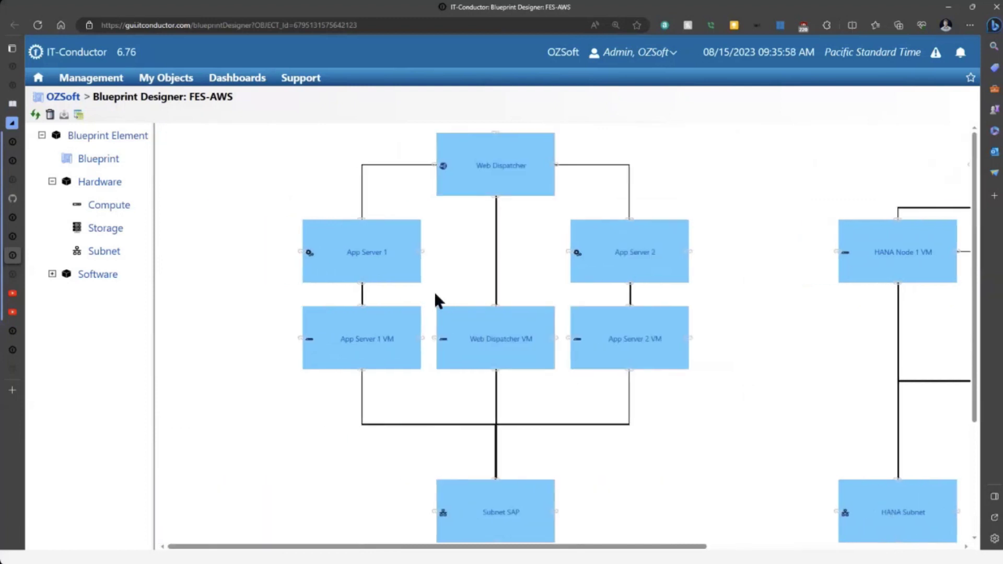
# Download the FES-AWS blueprint data for node type BlueprintCompute and close the download dialog
pyautogui.click(63, 115)
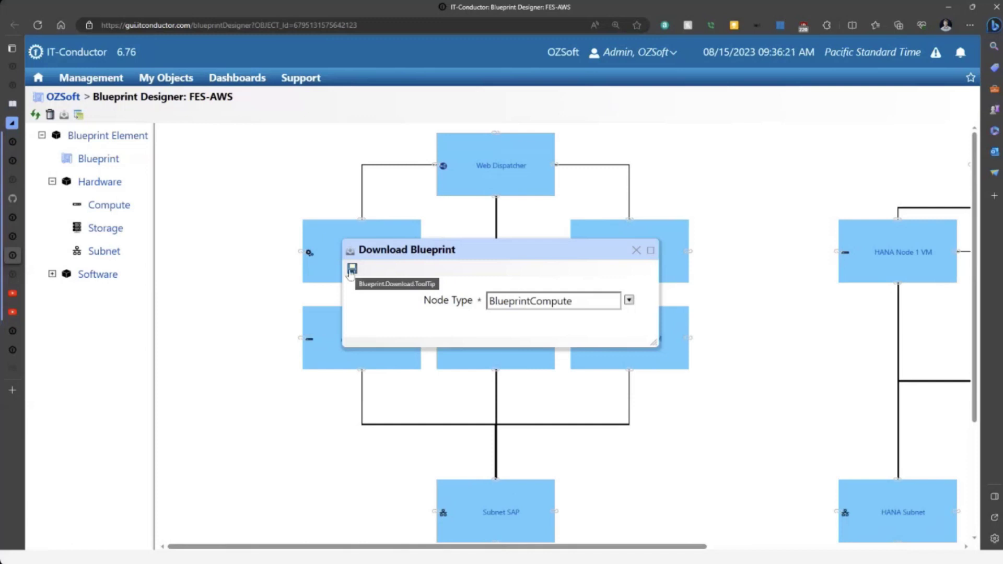
pyautogui.click(635, 250)
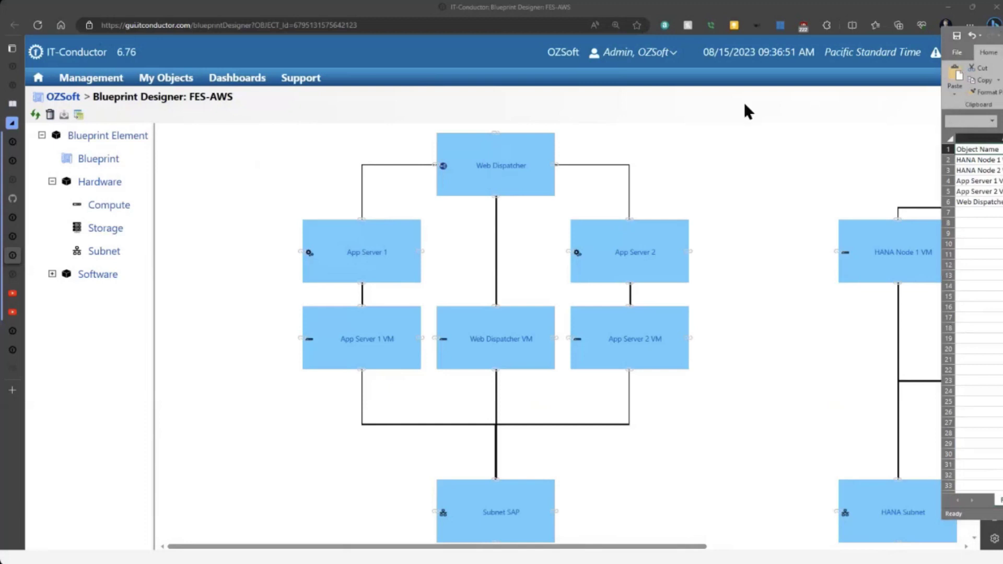
pyautogui.scroll(-1, 774, 180)
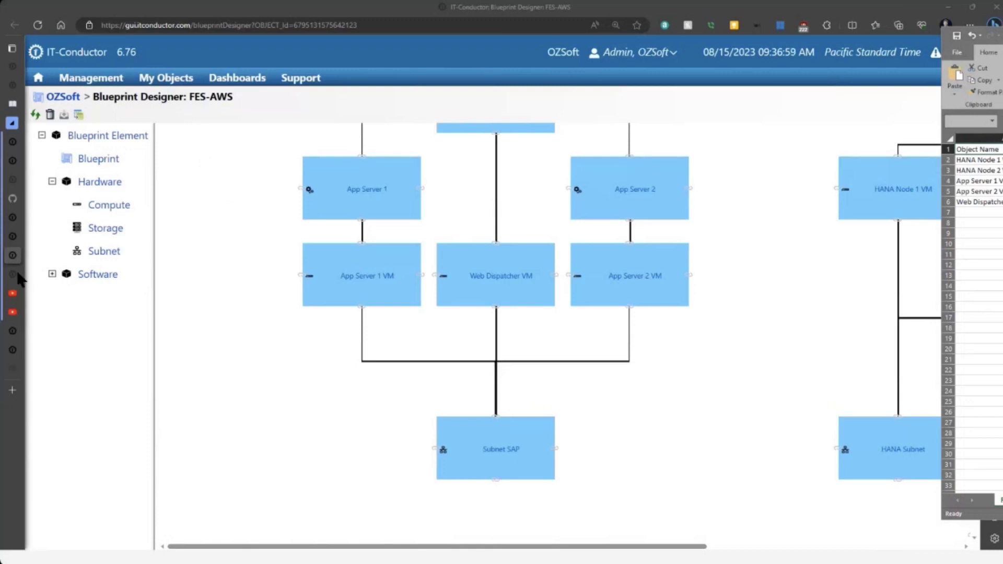
# Switch to the SAP on AWS Migration Dashboard and examine its on-premise site map, computers, provisioning jobs and configuration jobs
pyautogui.moveTo(16, 274)
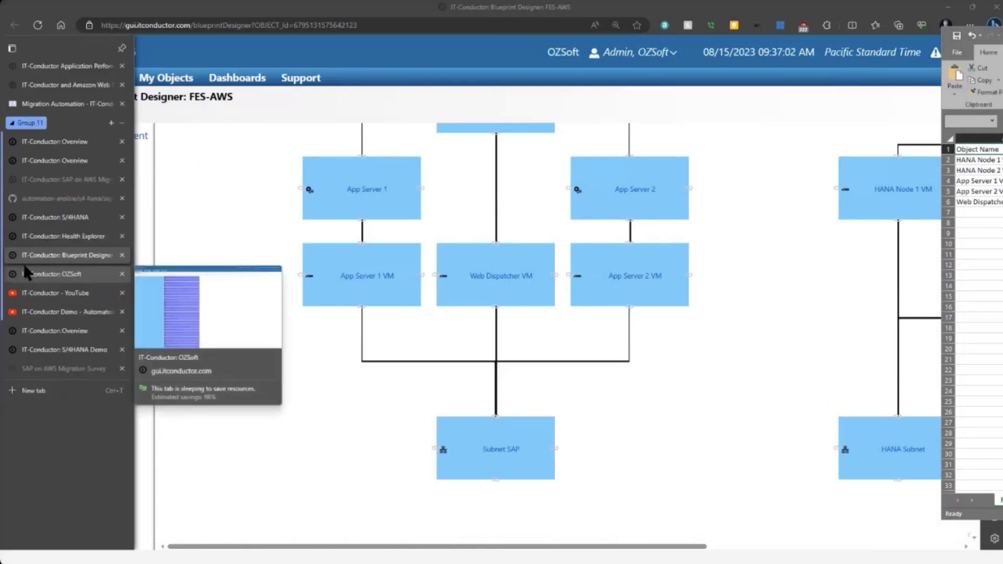
pyautogui.click(31, 179)
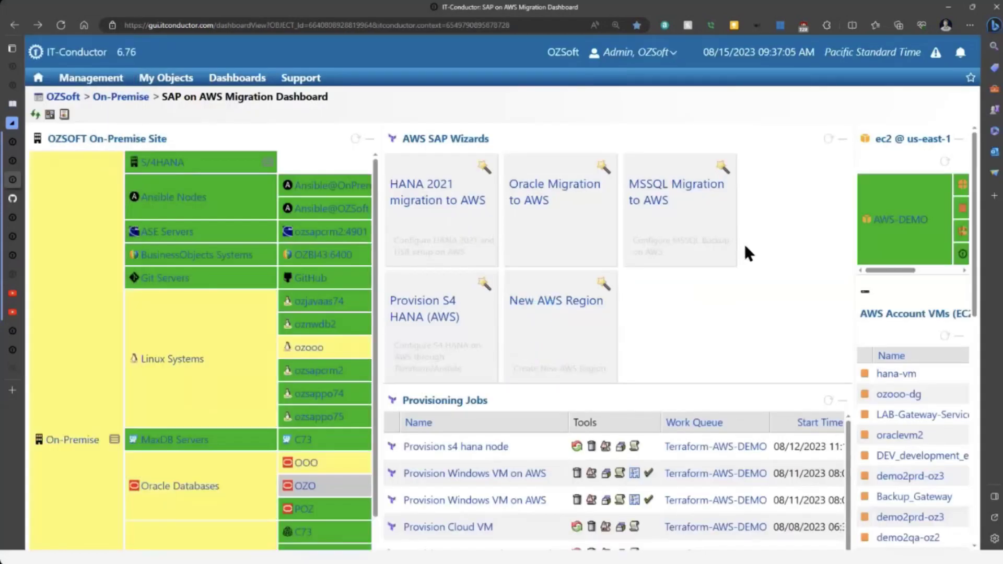
pyautogui.hotkey('ctrl', '-')
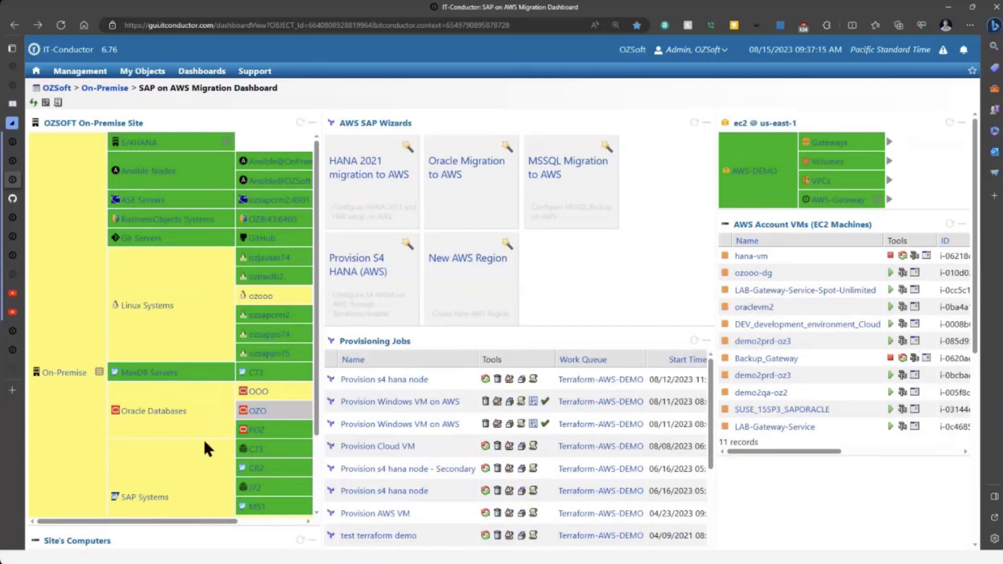
pyautogui.scroll(-3, 197, 397)
pyautogui.scroll(-3, 196, 401)
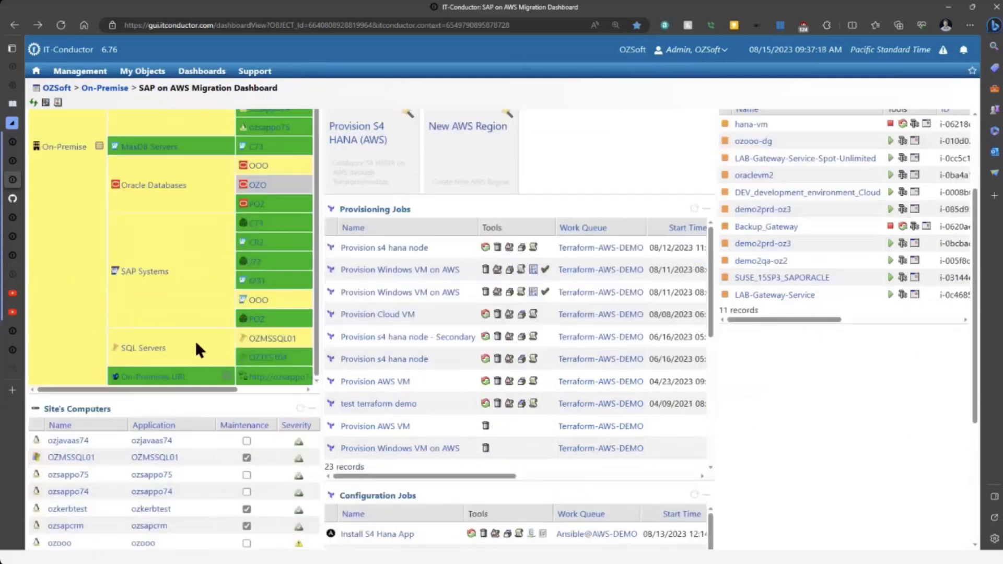
pyautogui.scroll(-1, 196, 341)
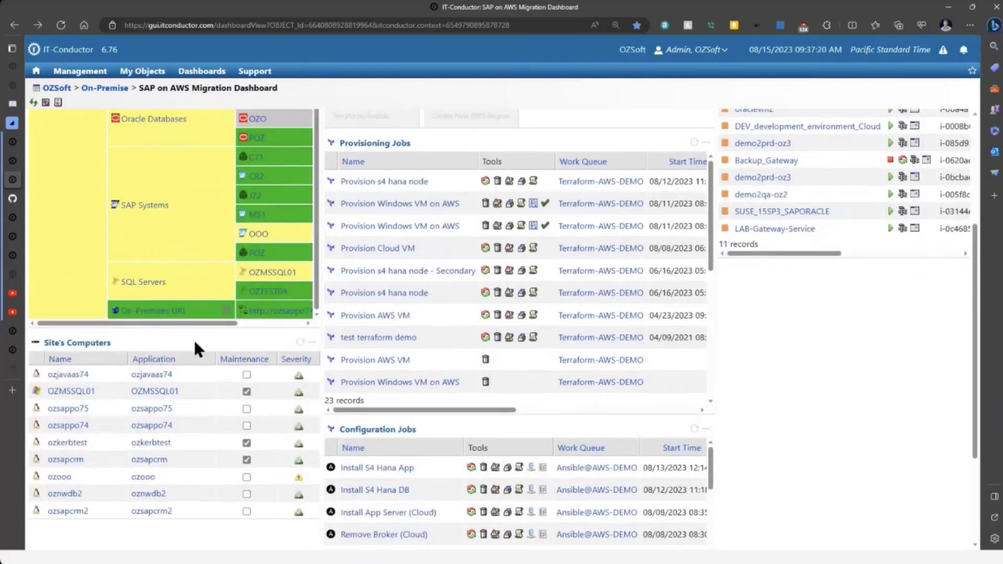
pyautogui.scroll(3, 193, 338)
pyautogui.scroll(2, 193, 335)
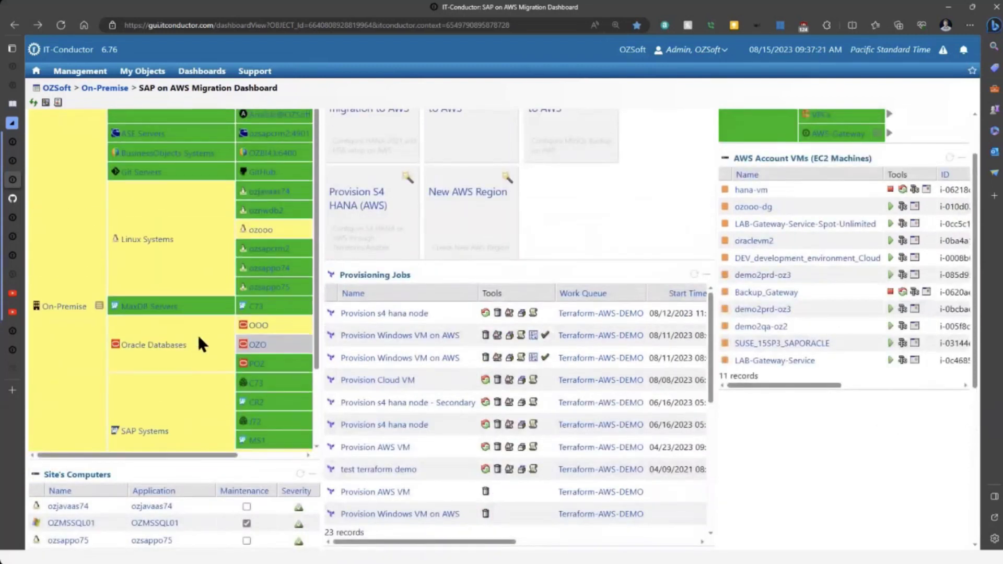
pyautogui.scroll(-2, 196, 333)
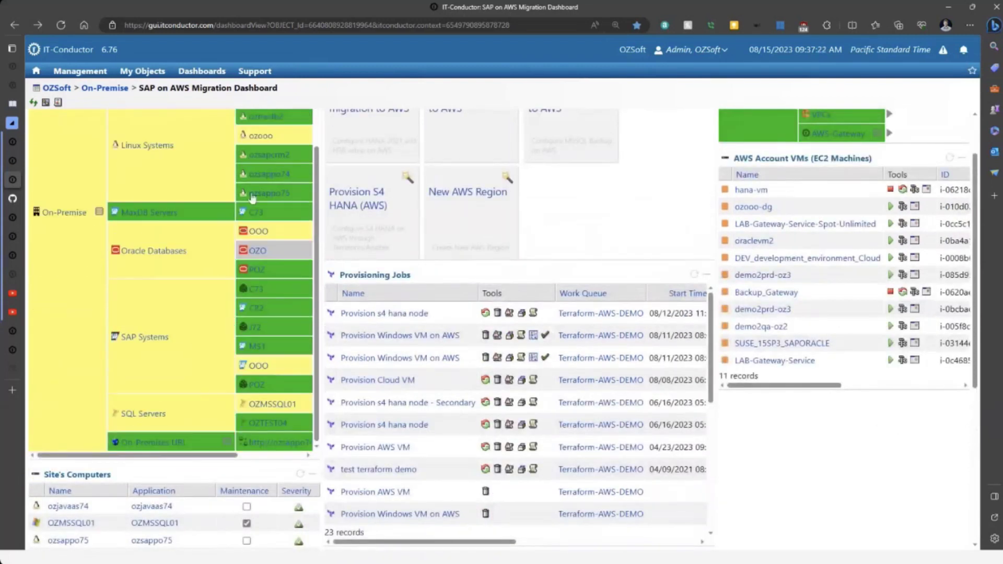
# Switch to the OZ1 Overview page and go up through OZ Test to the OZSoft service grid
pyautogui.moveTo(16, 166)
pyautogui.click(32, 147)
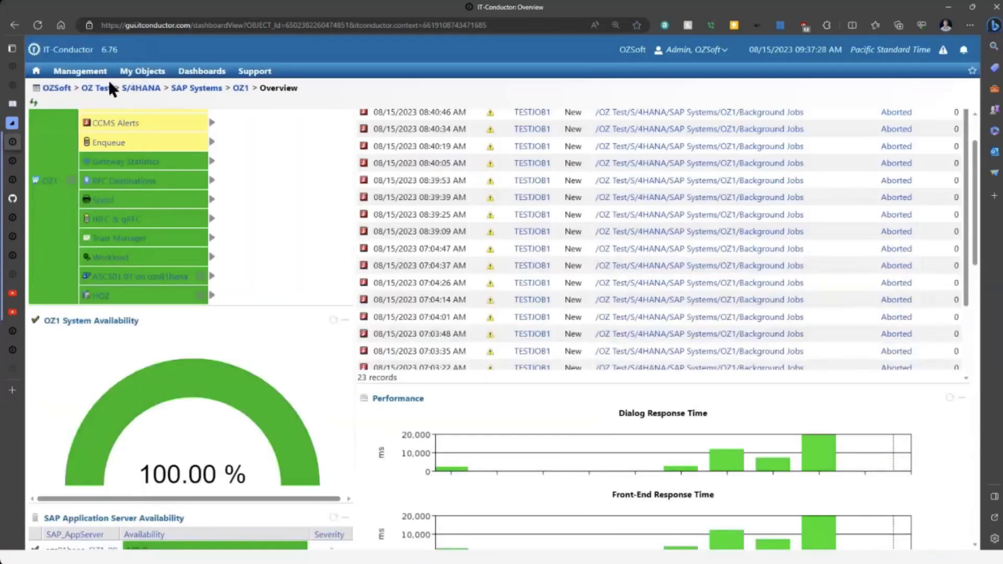
pyautogui.click(141, 166)
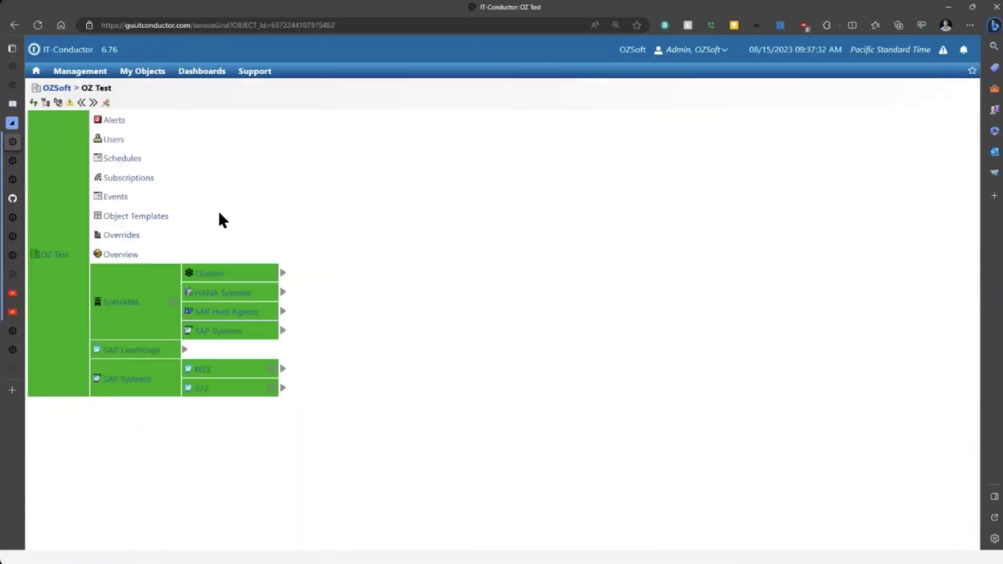
pyautogui.click(55, 87)
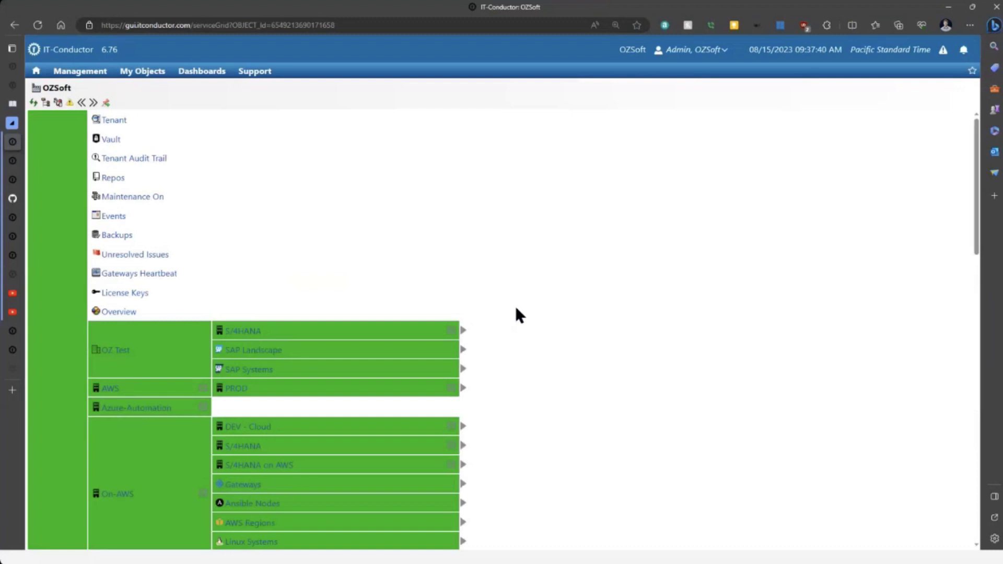
# Open the Performance Overview of the On-Premise Linux Systems and examine the Used Memory and CPU User Utilization charts
pyautogui.scroll(-5, 255, 390)
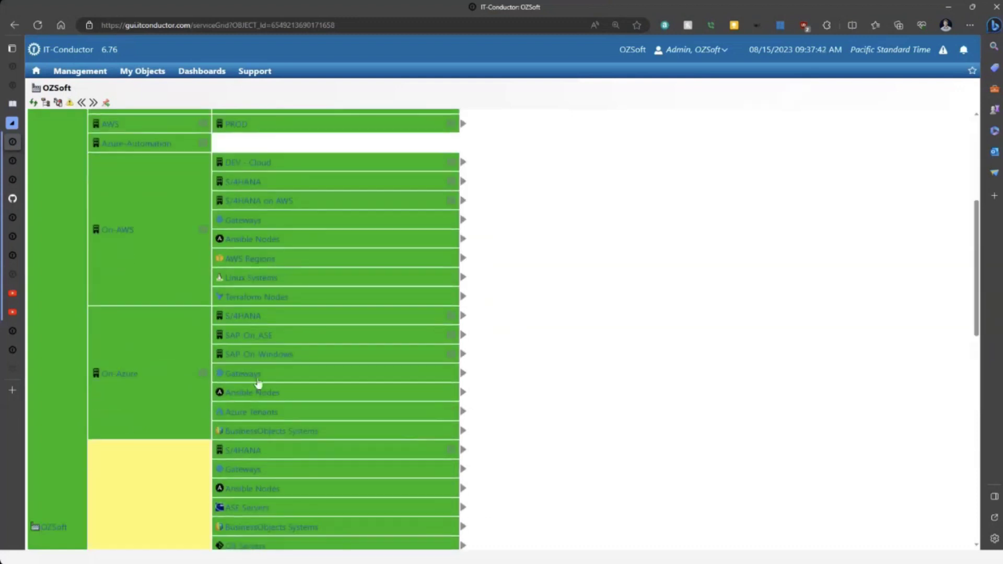
pyautogui.scroll(-3, 258, 383)
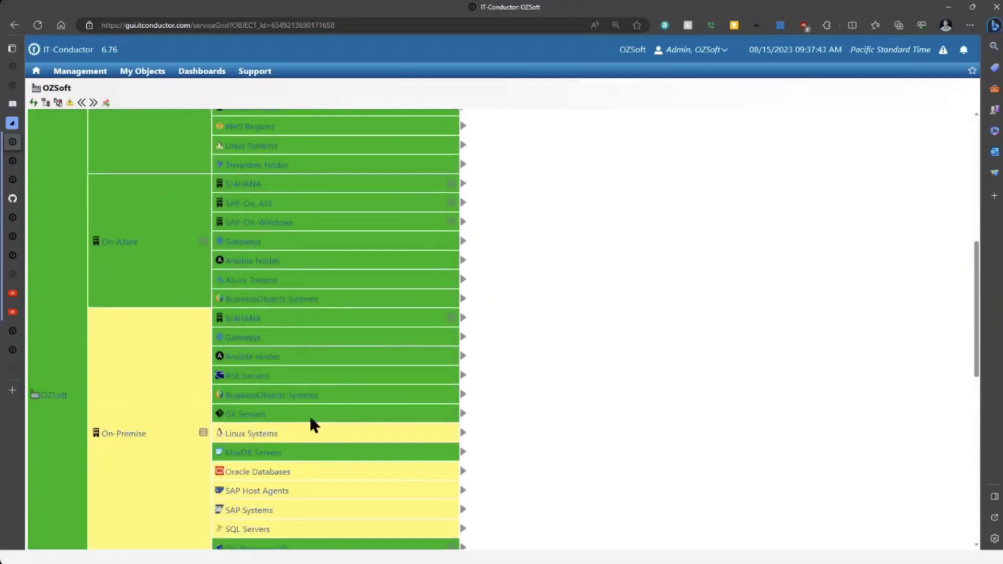
pyautogui.click(248, 436)
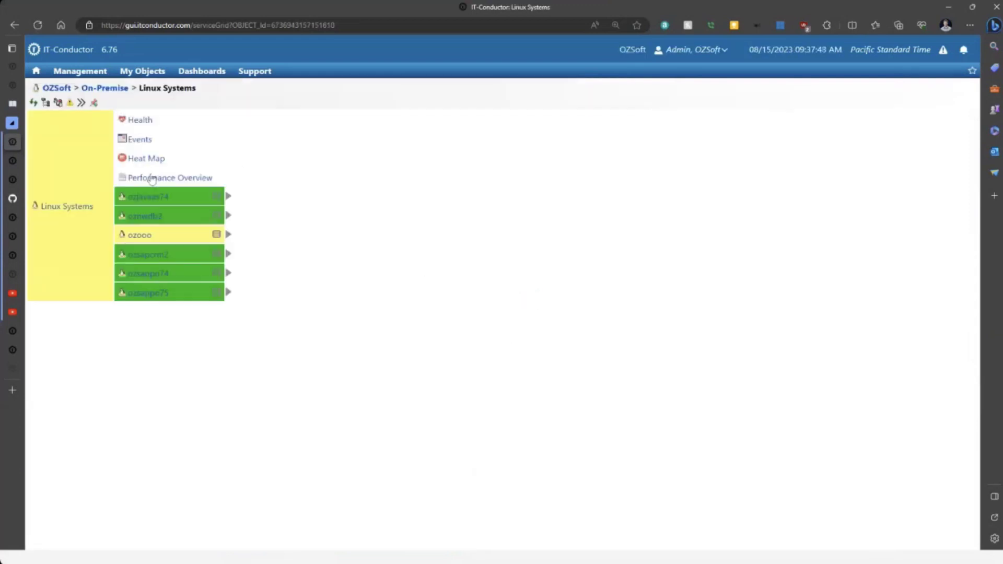
pyautogui.click(152, 178)
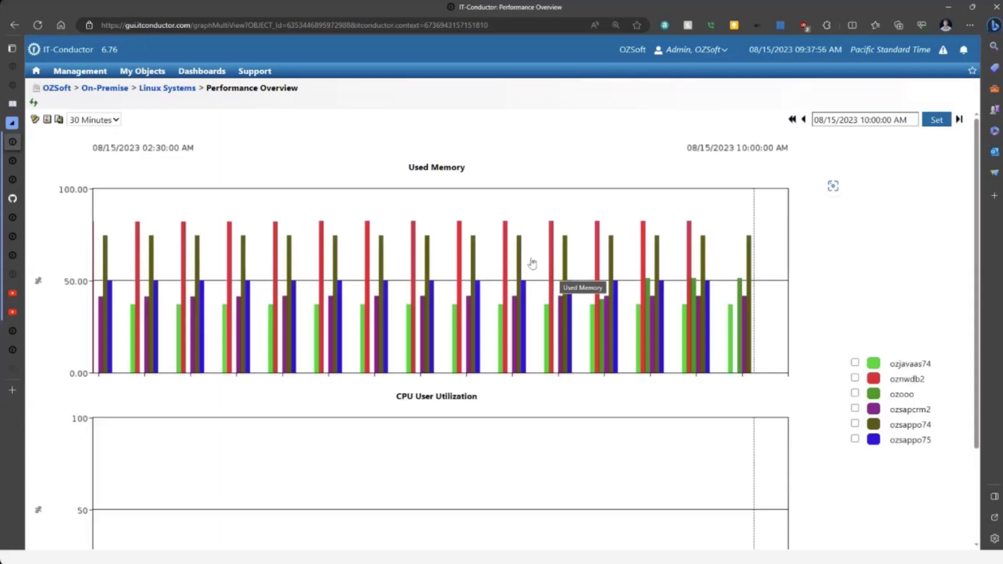
pyautogui.scroll(-1, 619, 314)
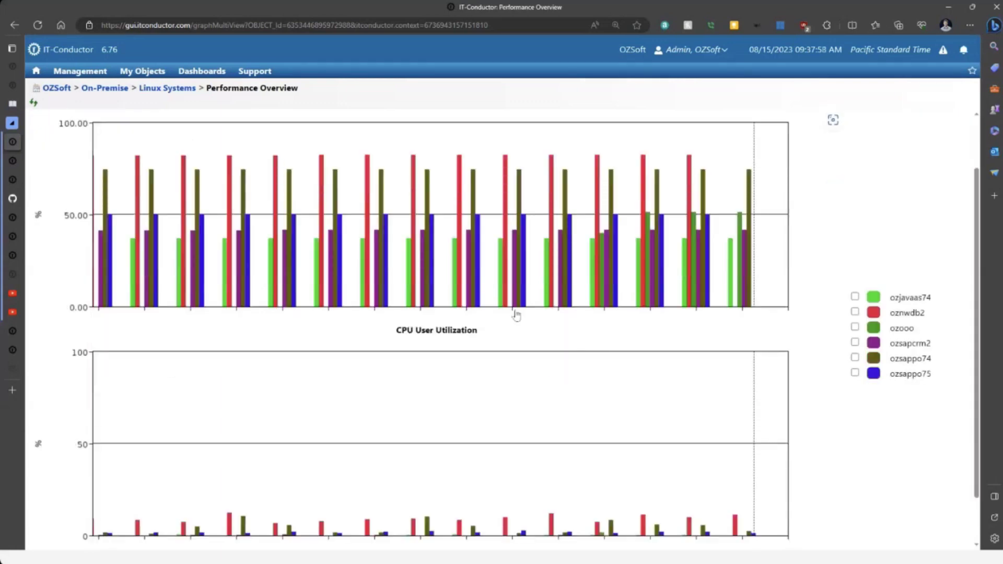
pyautogui.scroll(1, 259, 252)
# Set the Linux performance charts' time step scale first to Hour and finally to Day, and review the daily trends
pyautogui.click(106, 118)
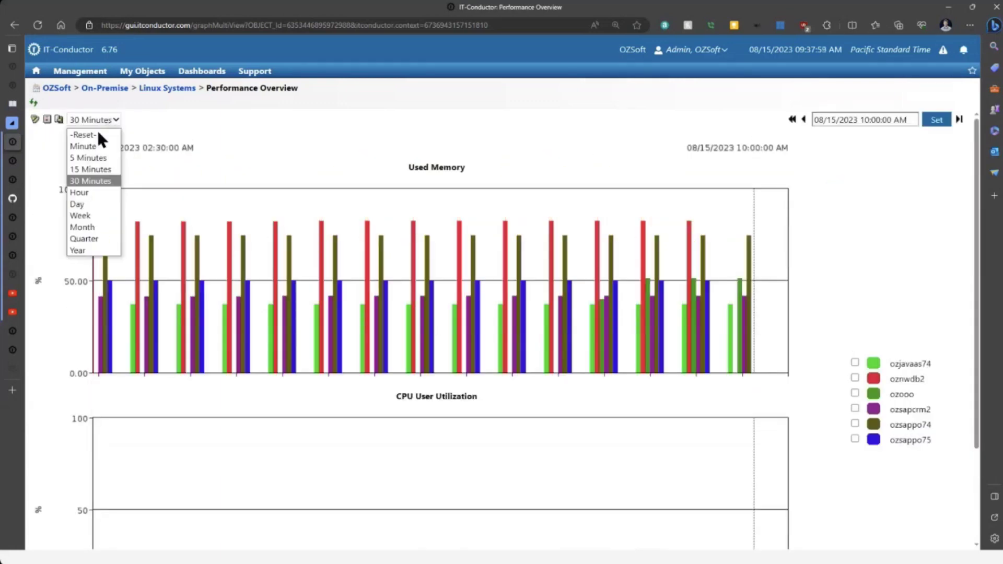
pyautogui.click(85, 193)
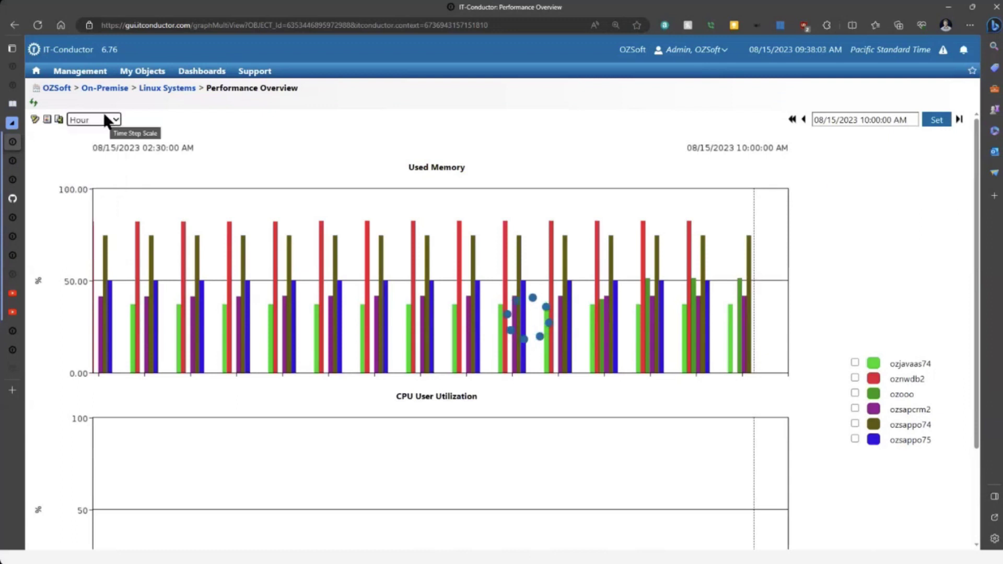
pyautogui.click(105, 117)
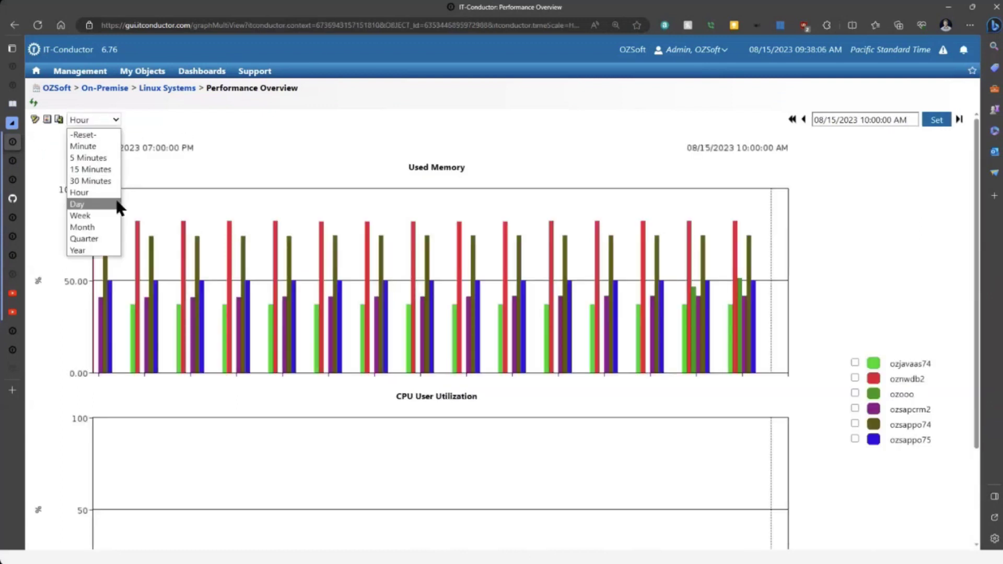
pyautogui.click(115, 204)
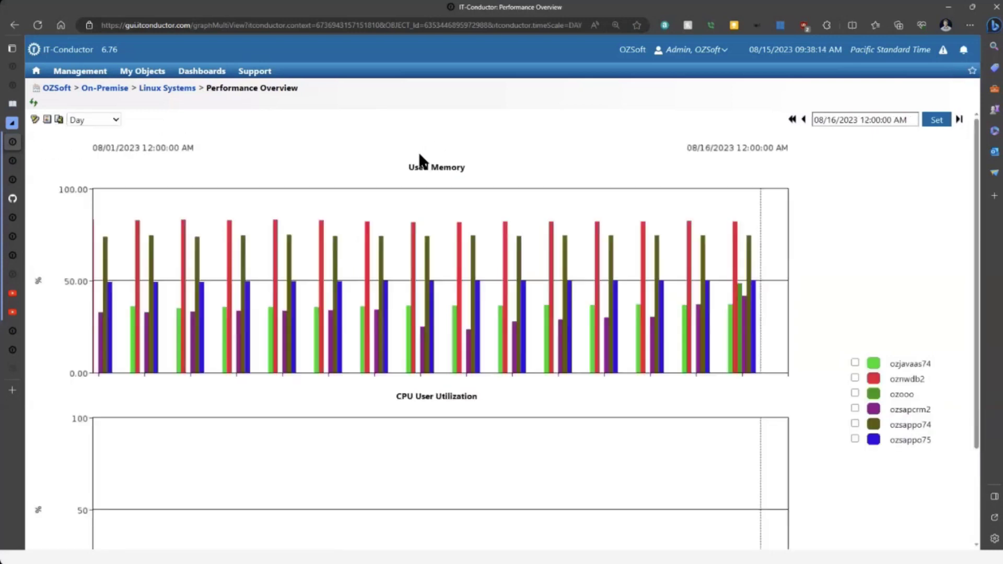
pyautogui.scroll(-3, 413, 177)
pyautogui.scroll(3, 370, 234)
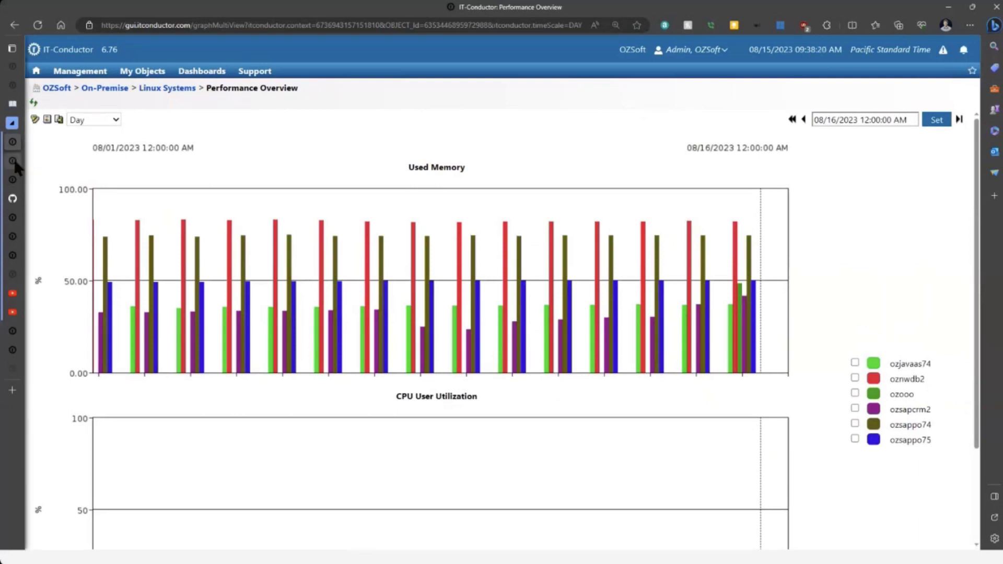
# Return to the SAP on AWS Migration Dashboard
pyautogui.moveTo(17, 166)
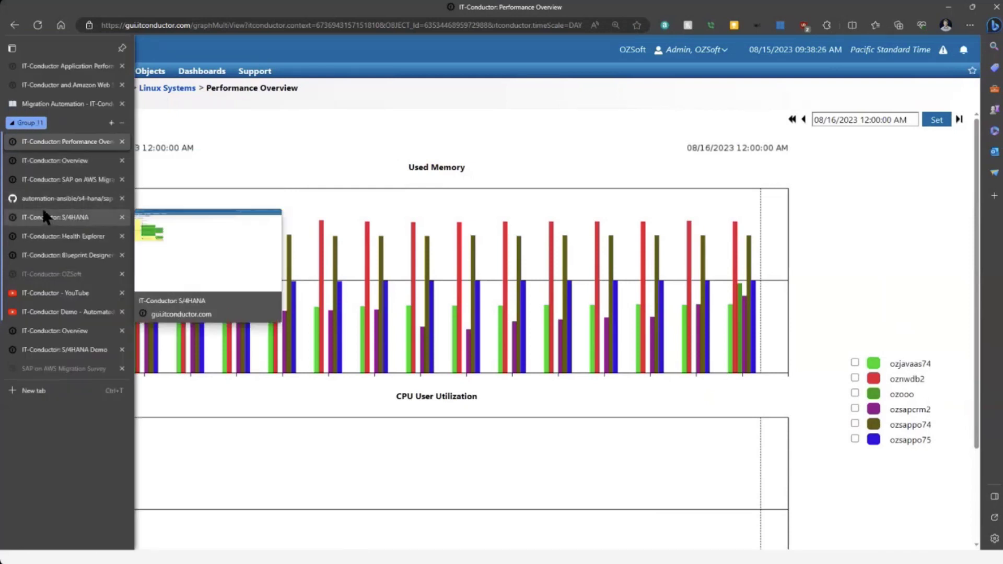
pyautogui.click(61, 181)
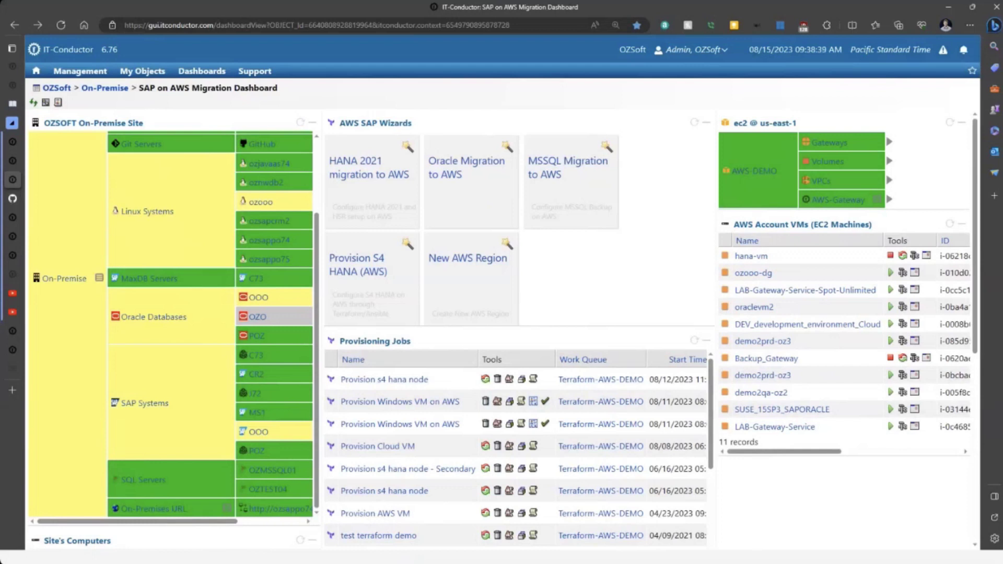
pyautogui.hotkey('alt', 'Tab')
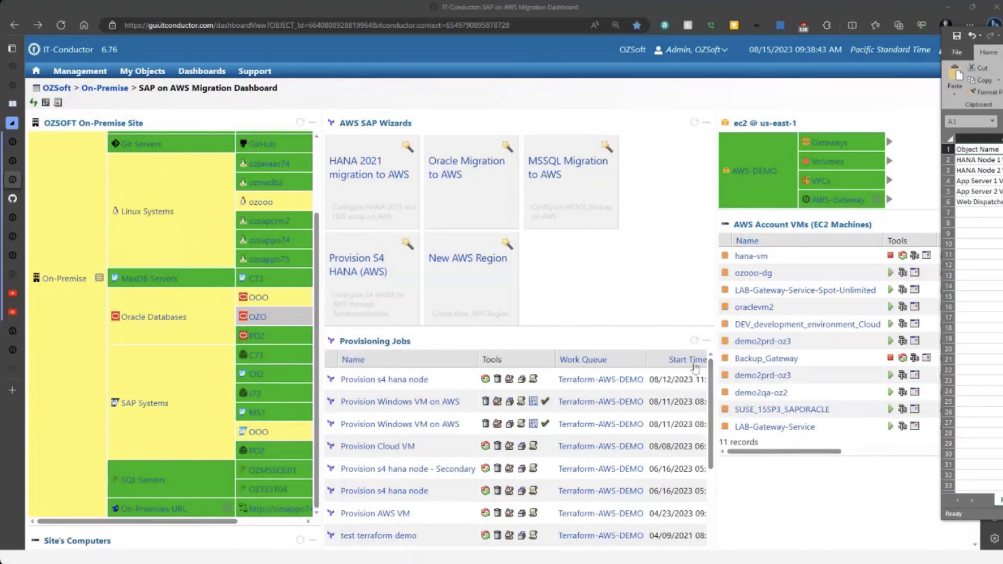
pyautogui.hotkey('alt', 'Tab')
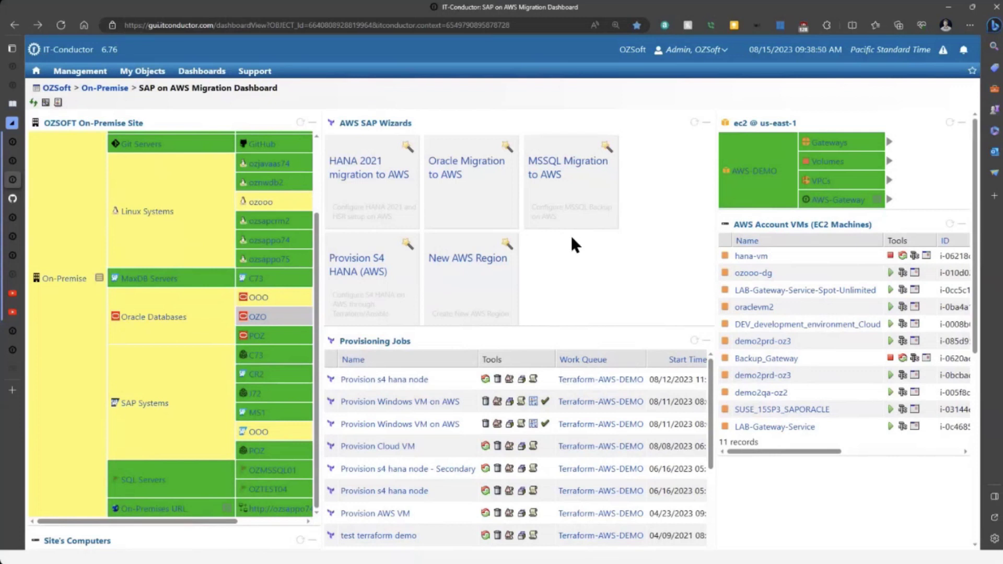
# Open the HANA 2021 migration to AWS wizard, review its execution configuration fields, and return to the migration dashboard
pyautogui.click(367, 180)
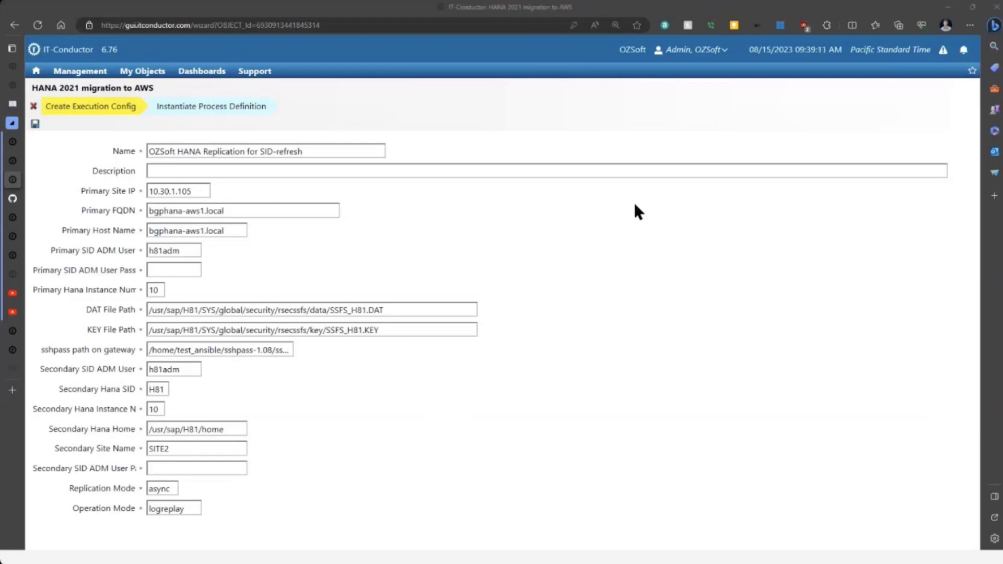
pyautogui.click(13, 24)
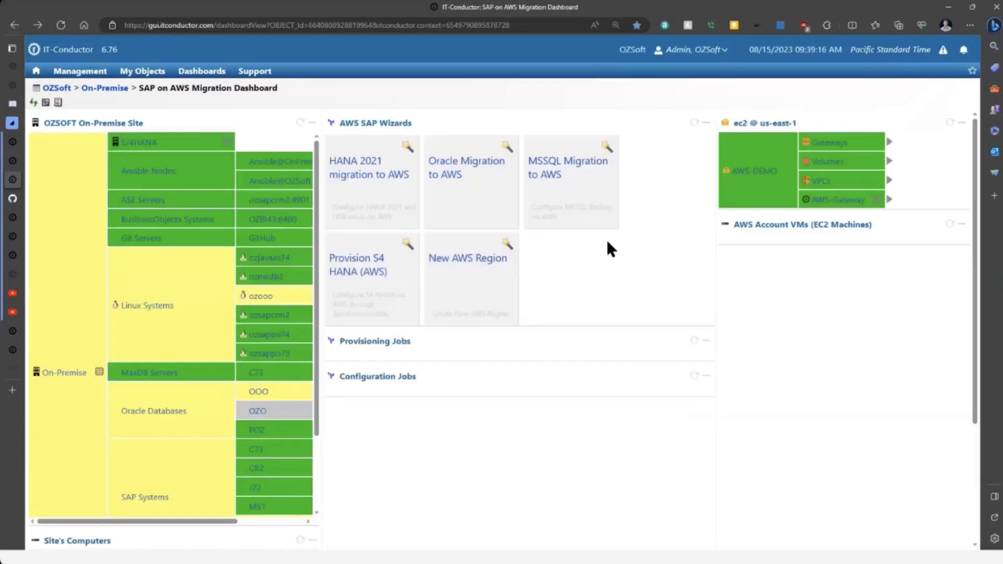
# Look through the Provisioning Jobs list on the dashboard and open the most recent Provision s4 hana node job
pyautogui.scroll(-1, 535, 321)
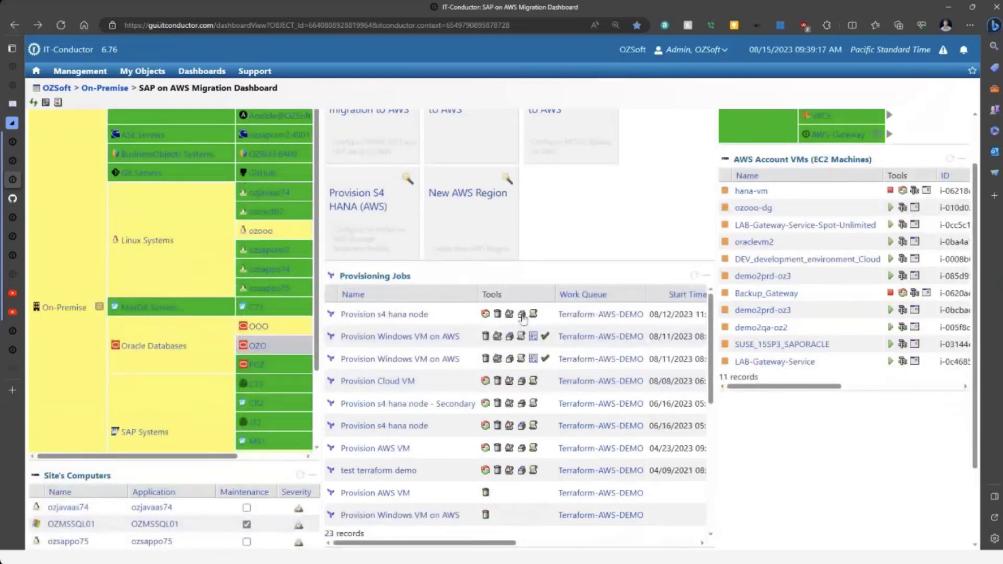
pyautogui.scroll(-1, 569, 460)
pyautogui.scroll(-1, 569, 461)
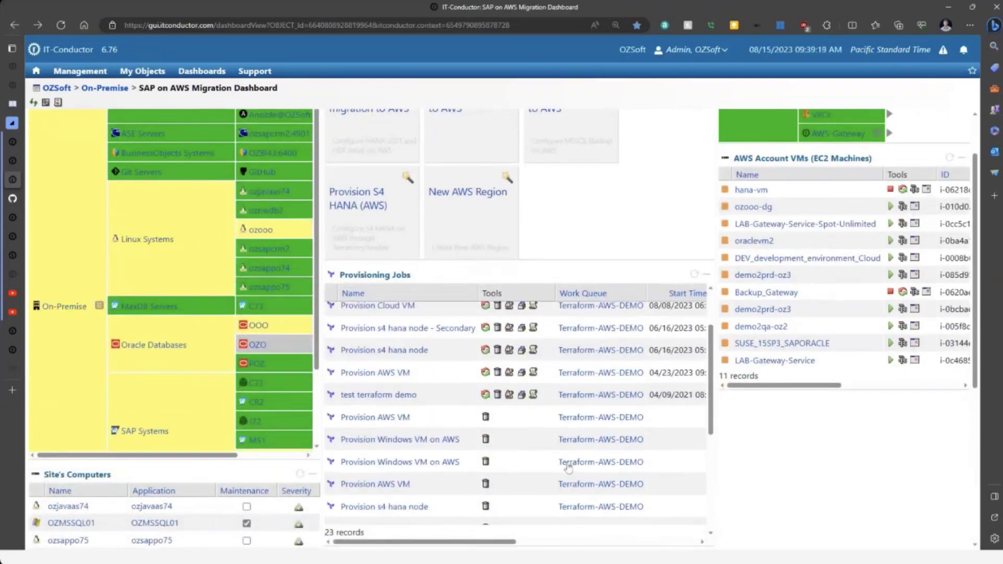
pyautogui.scroll(1, 552, 283)
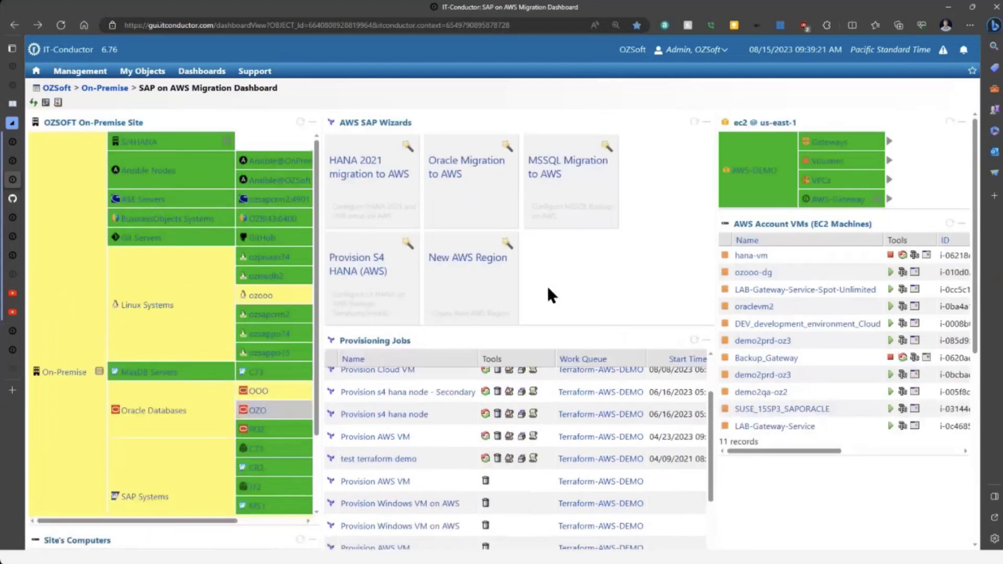
pyautogui.scroll(2, 700, 390)
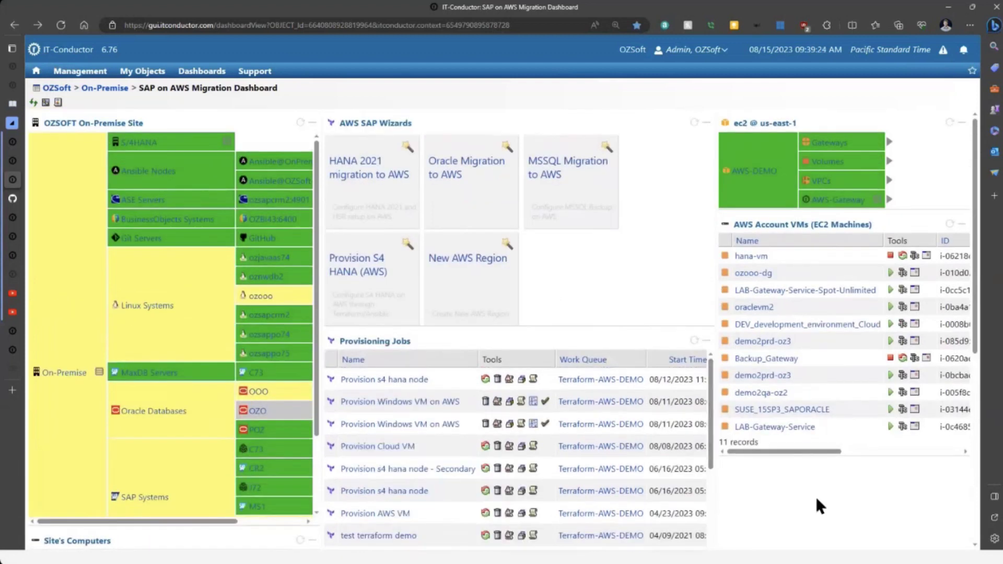
pyautogui.scroll(-1, 816, 500)
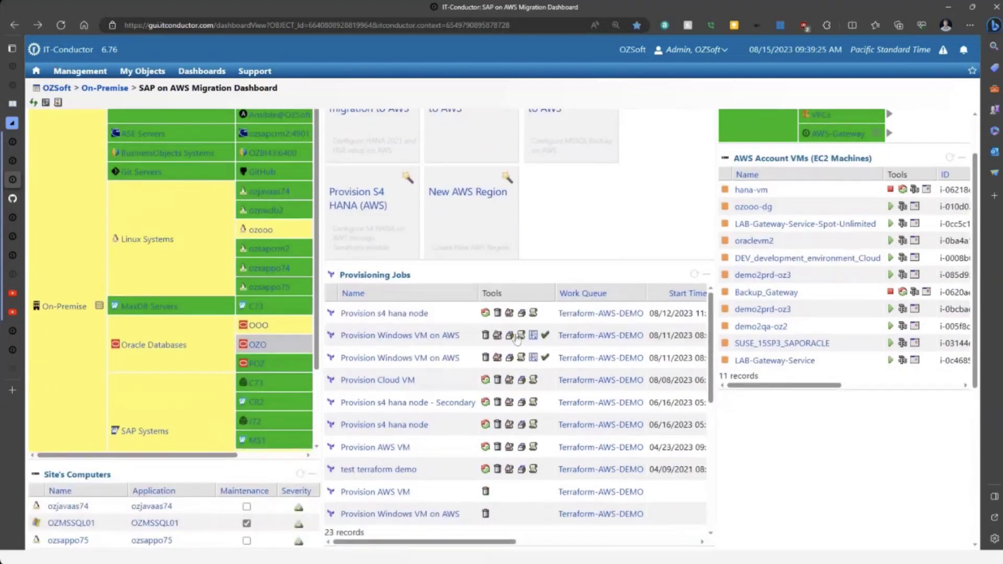
pyautogui.click(384, 314)
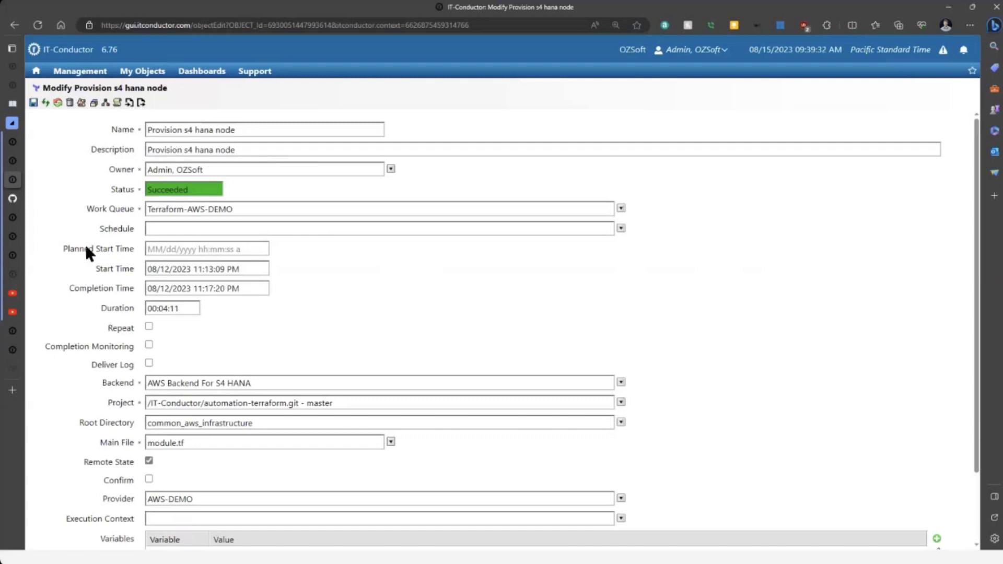
# View the job's execution log, close it, and go to the job's AWS s4 hana 2020 08/13 process view
pyautogui.click(116, 105)
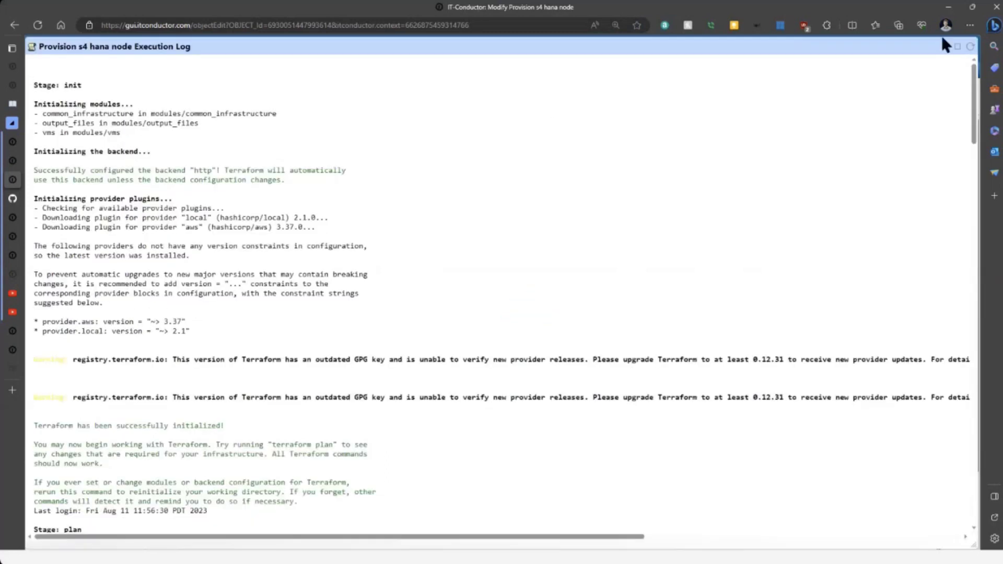
pyautogui.click(944, 44)
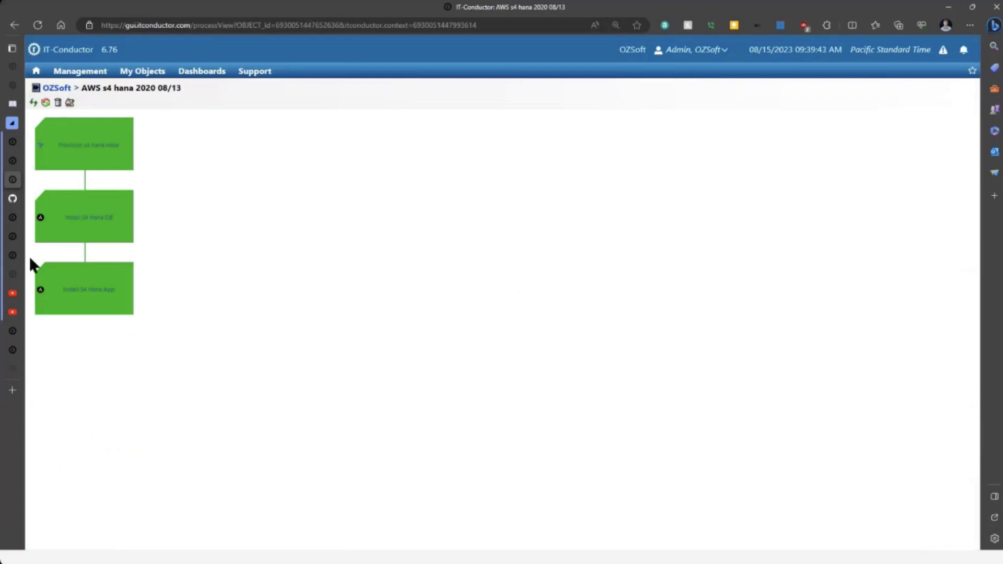
# Examine the Terraform init and plan stages in the Provision s4 hana node execution log from the process view, then close the log
pyautogui.click(40, 151)
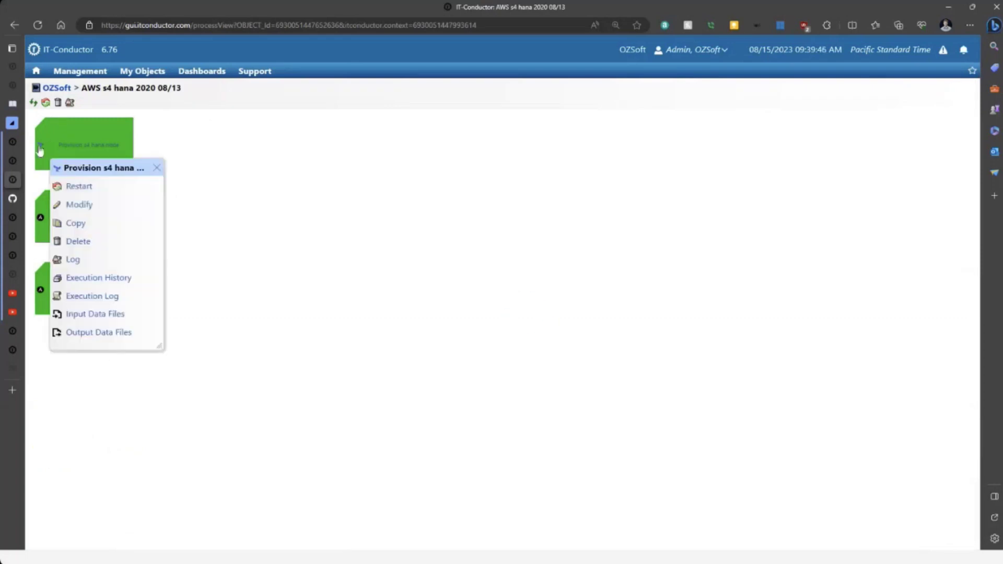
pyautogui.click(111, 299)
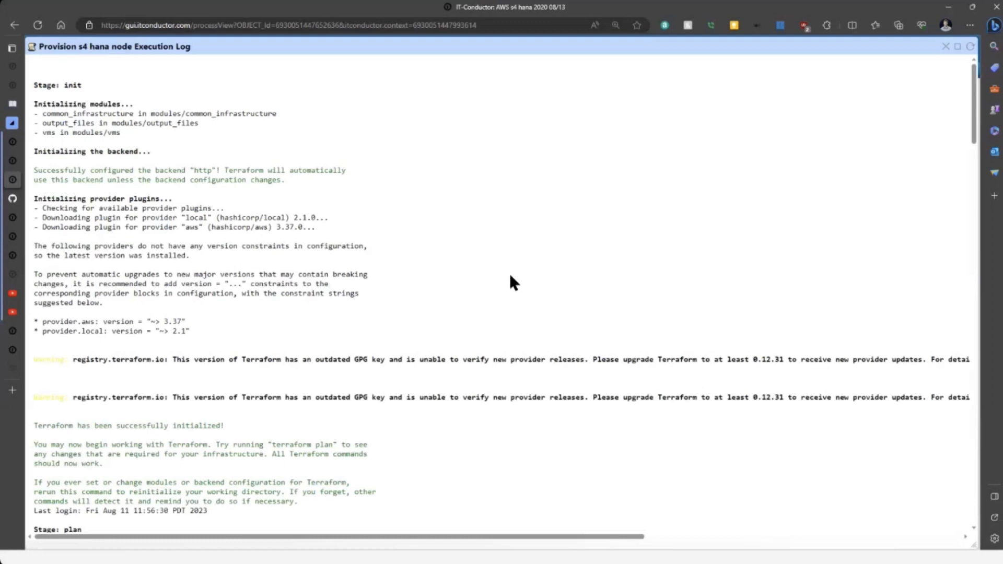
pyautogui.scroll(-9, 511, 276)
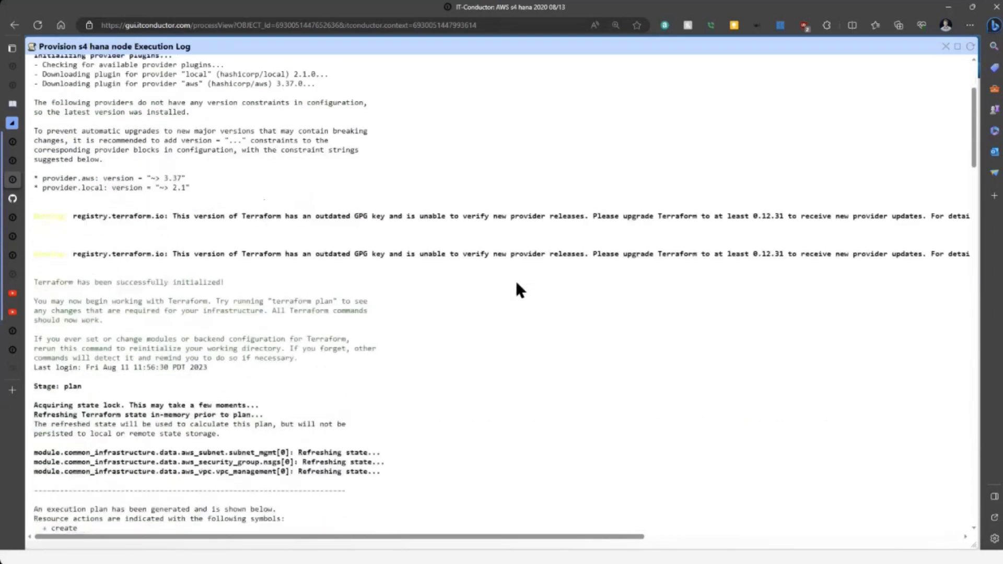
pyautogui.scroll(-4, 527, 286)
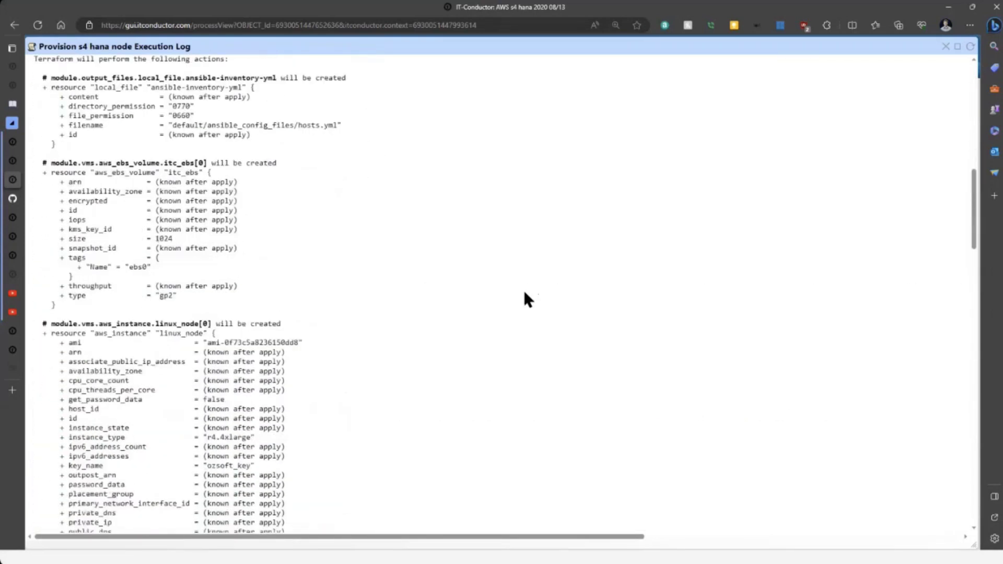
pyautogui.scroll(-6, 523, 289)
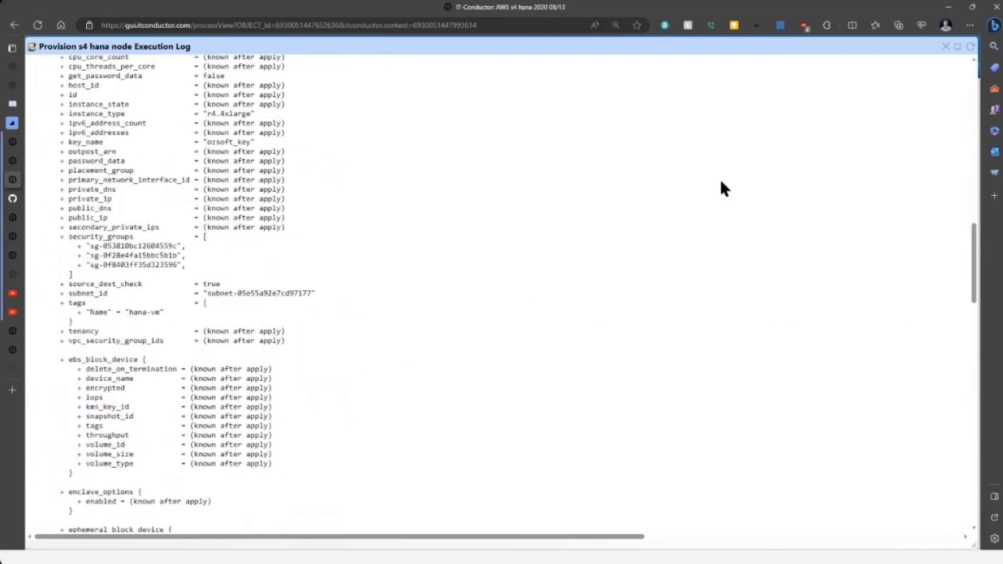
pyautogui.scroll(2, 720, 180)
pyautogui.click(946, 45)
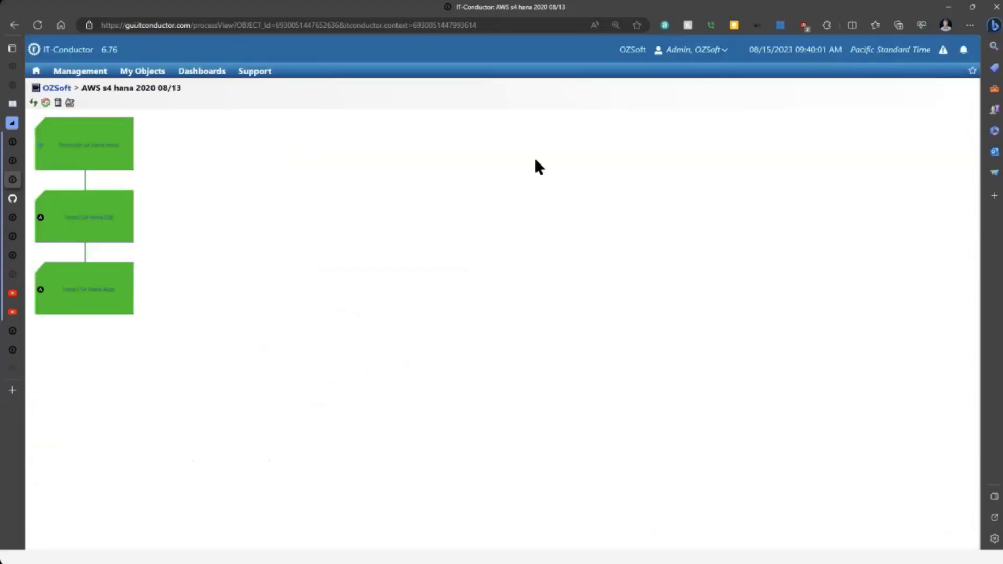
# Review the playbook tasks of the Install S4 Hana DB activity and close the task list
pyautogui.click(40, 218)
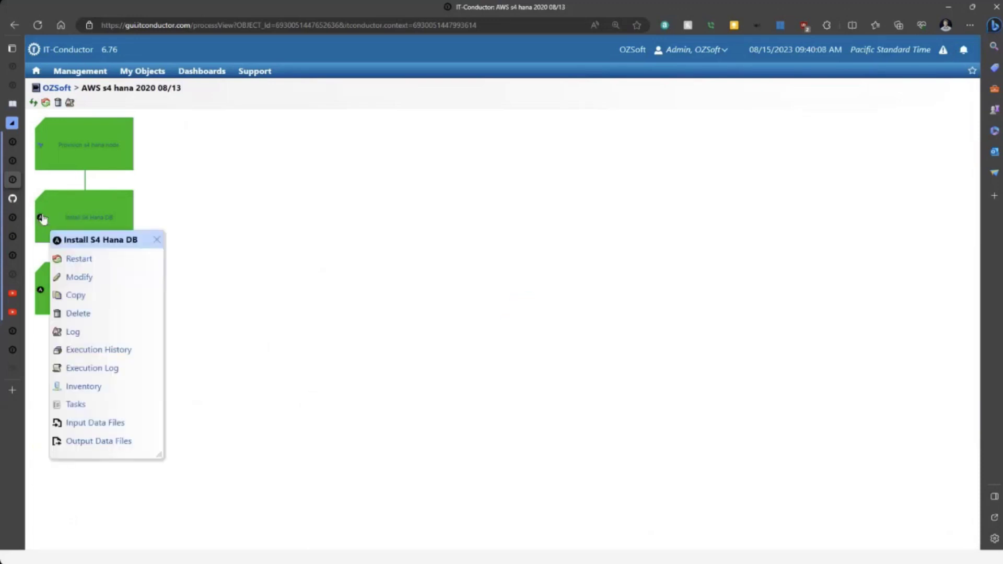
pyautogui.click(89, 404)
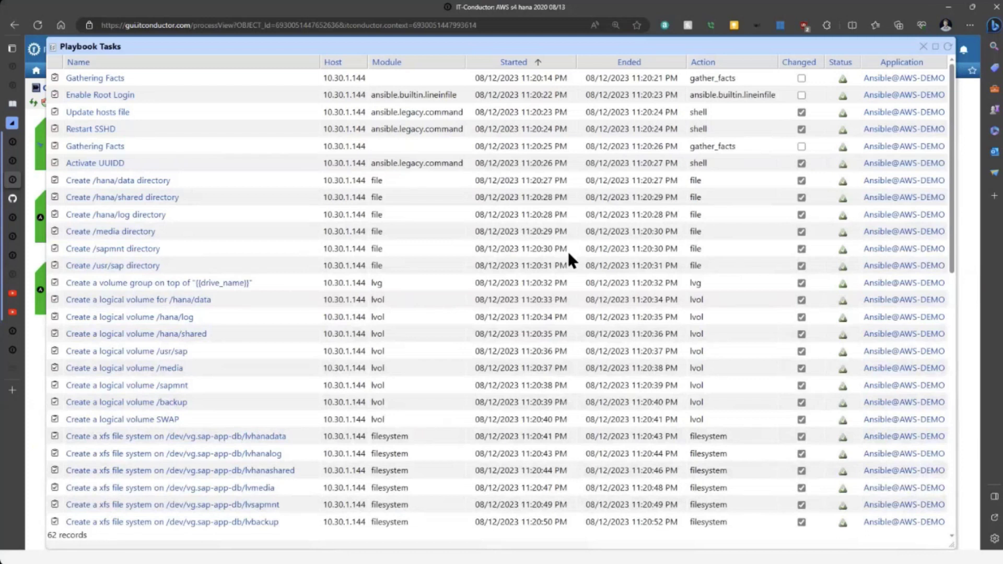
pyautogui.scroll(-3, 336, 321)
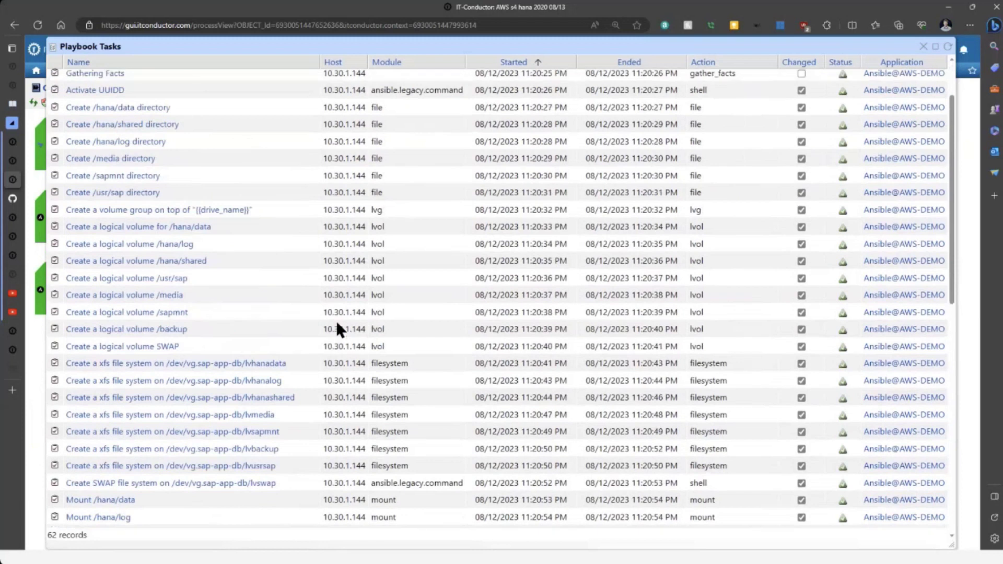
pyautogui.scroll(-3, 338, 328)
pyautogui.scroll(-12, 338, 317)
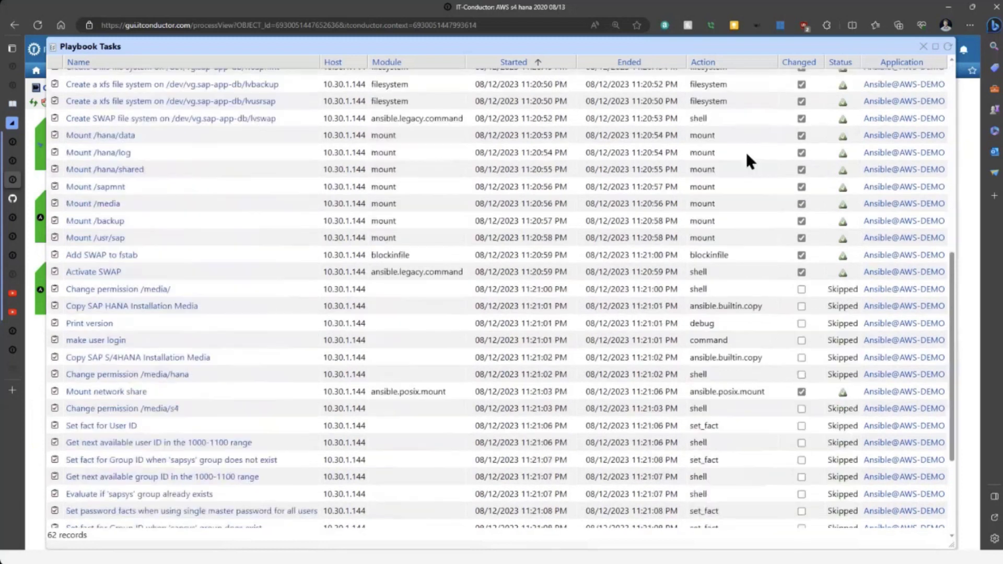
pyautogui.click(921, 45)
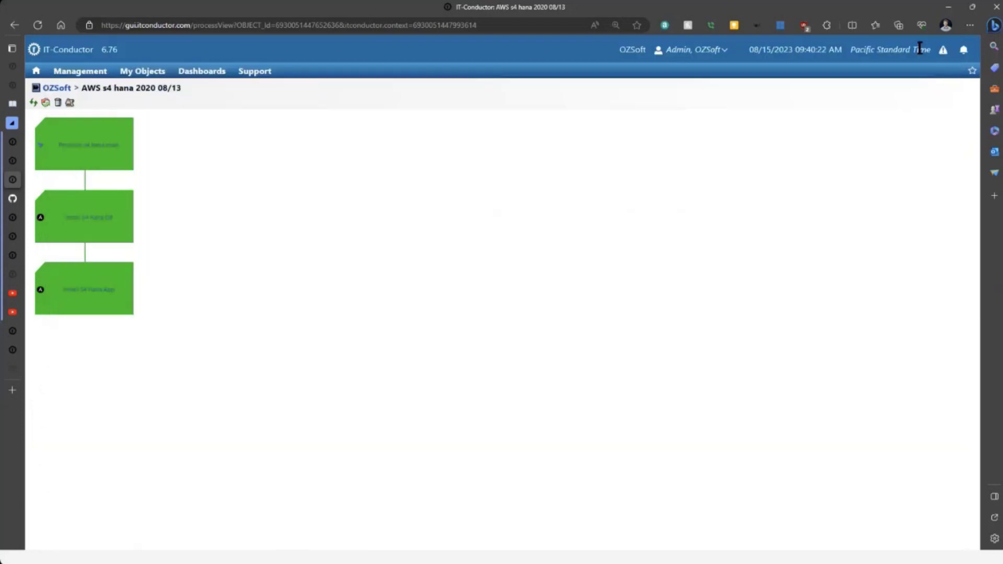
# Open the Install S4 Hana DB activity's details and go to its /IT-Conductor/automation-ansible.git - master project
pyautogui.scroll(-1, 467, 225)
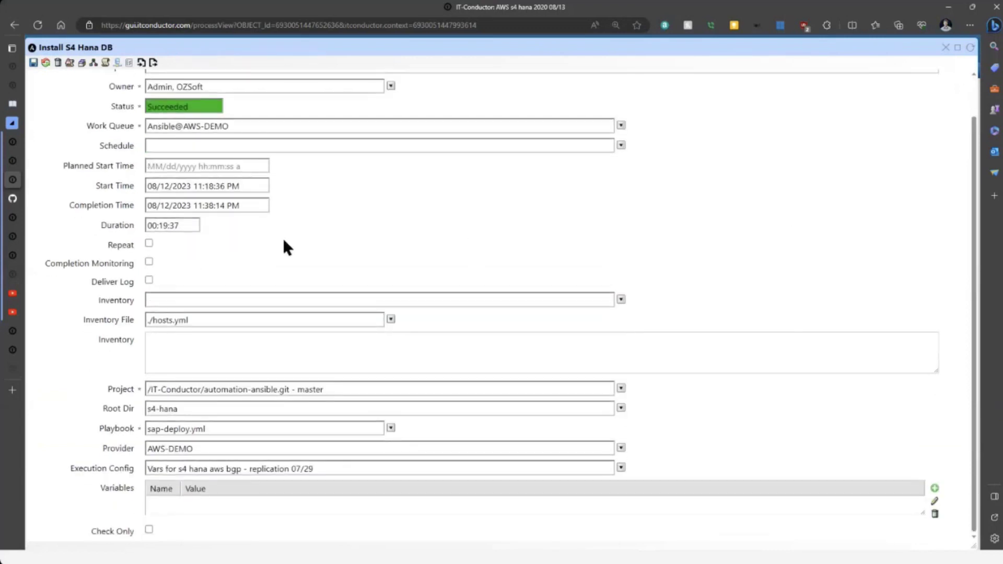
pyautogui.click(219, 393)
pyautogui.click(201, 428)
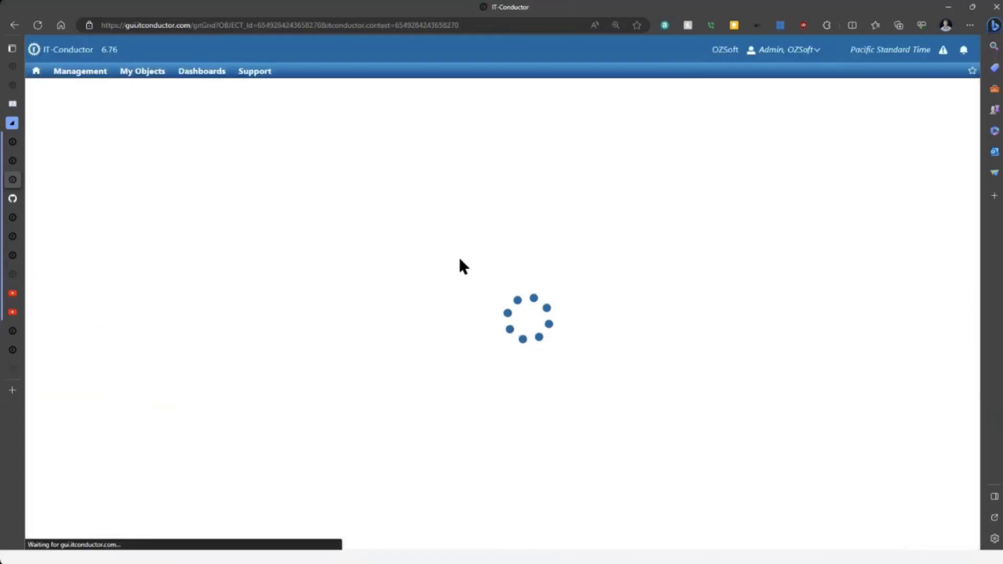
# Browse the Ansible repository, expand the s4-hana folder and its roles, and return to the AWS s4 hana 2020 08/13 process view
pyautogui.scroll(-5, 375, 379)
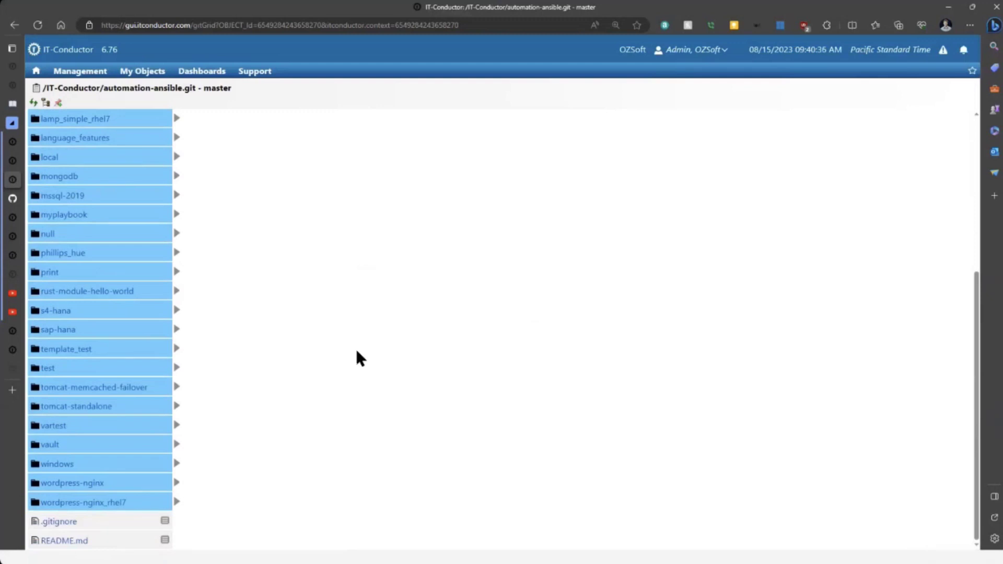
pyautogui.scroll(4, 356, 351)
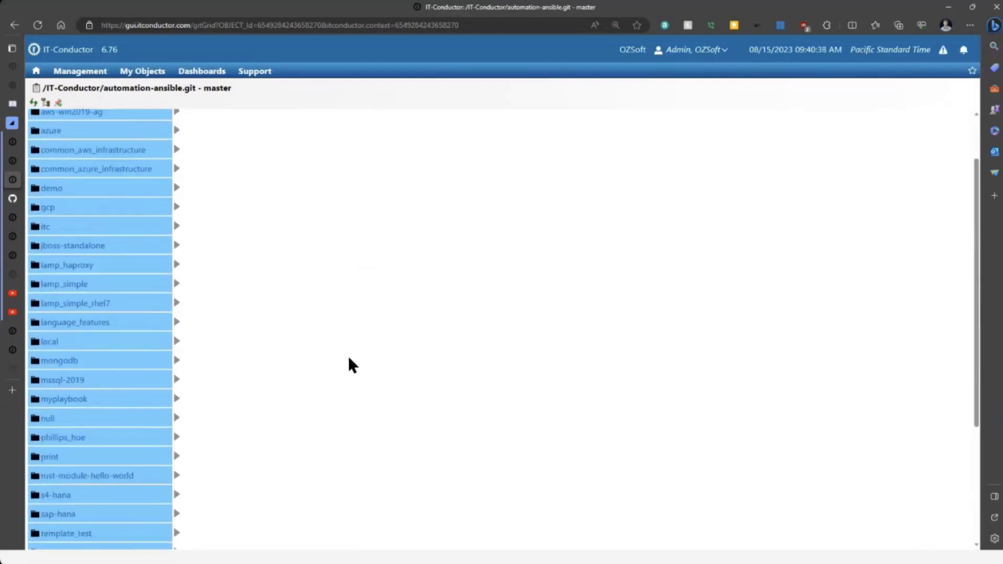
pyautogui.scroll(-4, 323, 368)
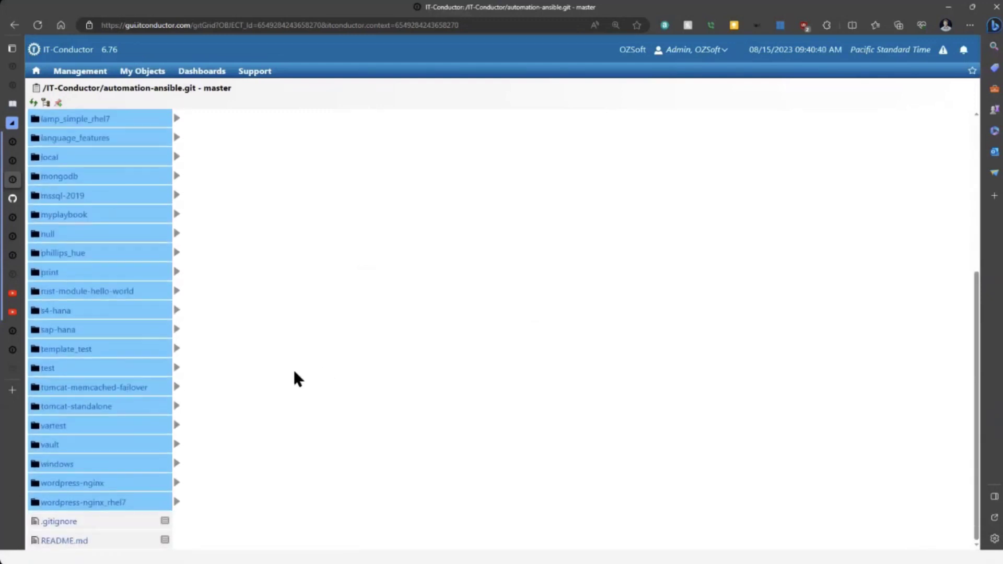
pyautogui.click(177, 312)
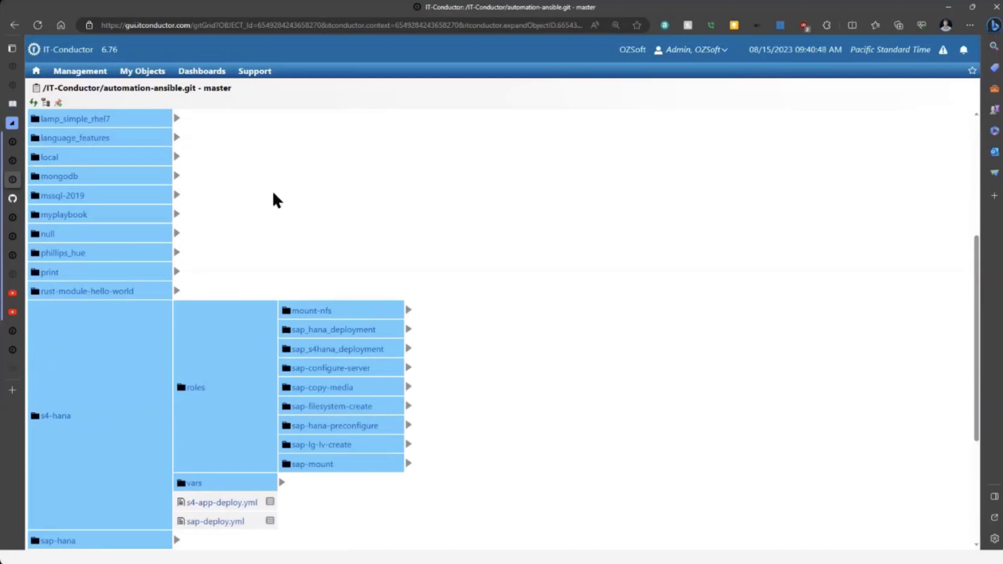
pyautogui.click(15, 23)
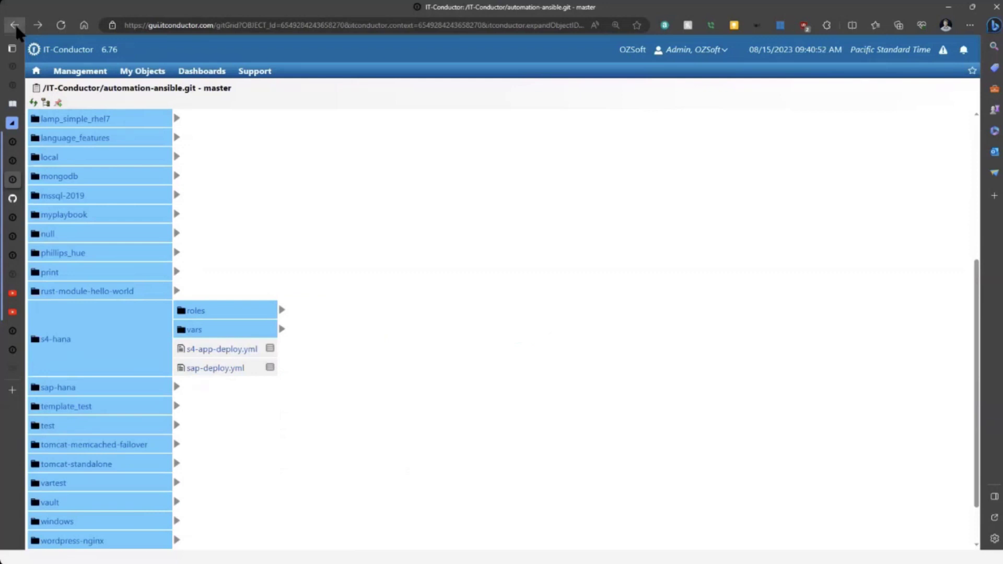
pyautogui.click(15, 23)
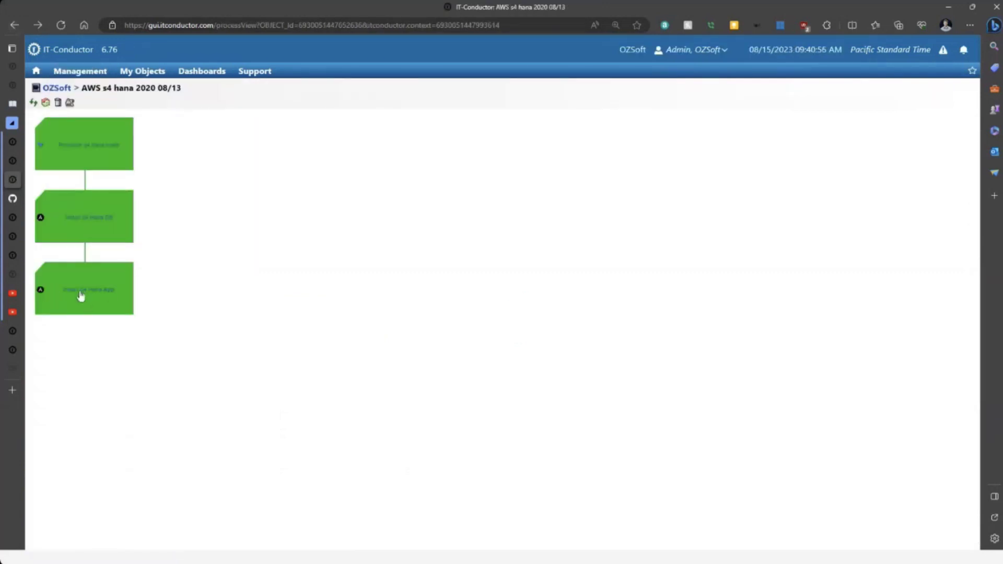
# View the Install S4 Hana App activity's execution log, close it, and go back from the process view
pyautogui.click(41, 291)
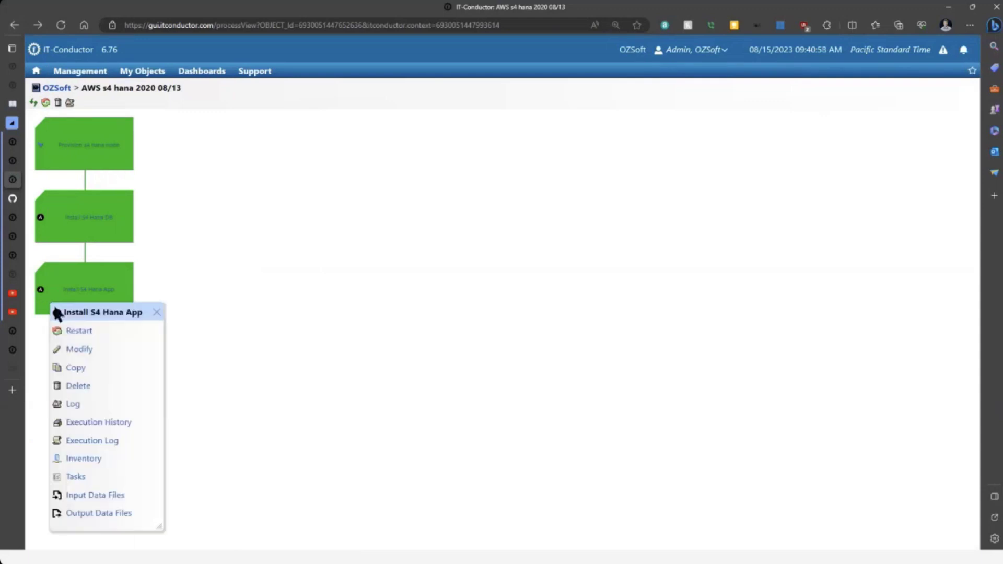
pyautogui.click(80, 440)
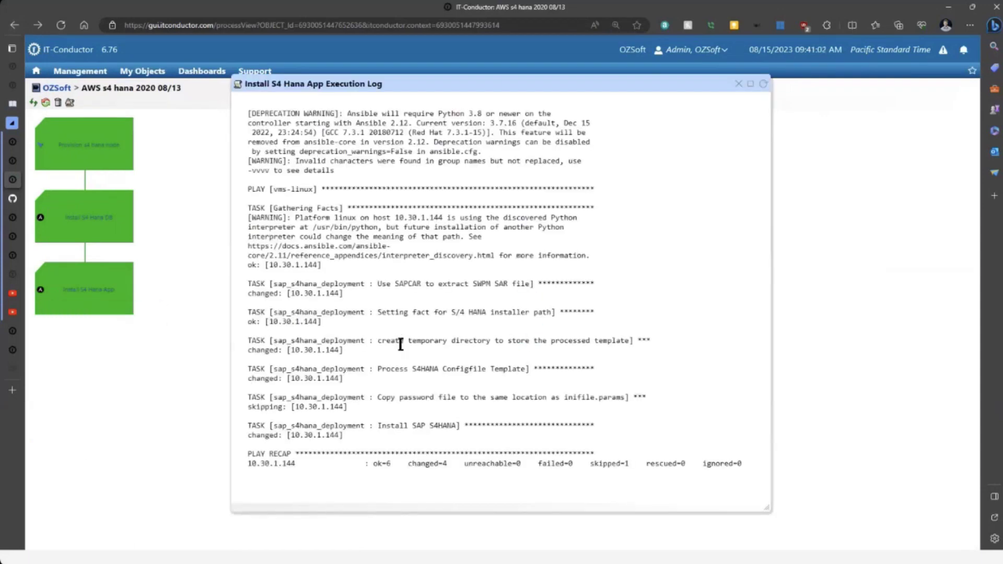
pyautogui.click(738, 84)
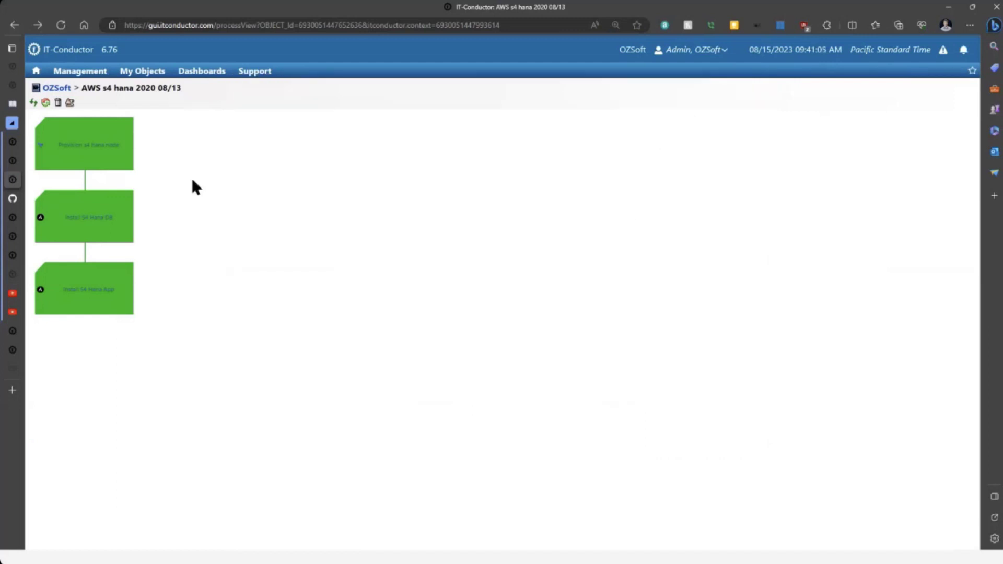
pyautogui.click(14, 24)
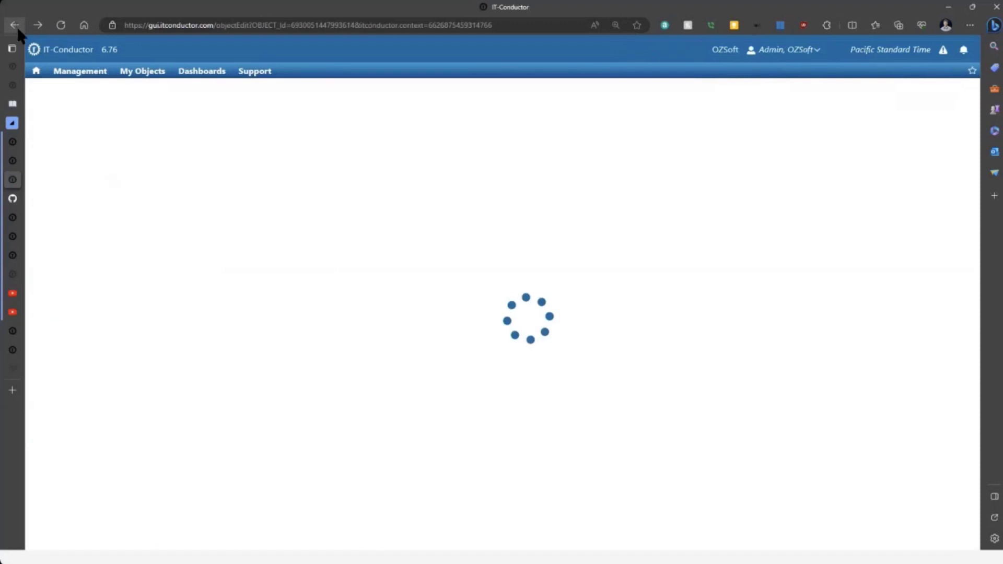
# Return to the SAP on AWS Migration Dashboard and open the Remove Broker (Cloud) job from the Configuration Jobs
pyautogui.click(14, 25)
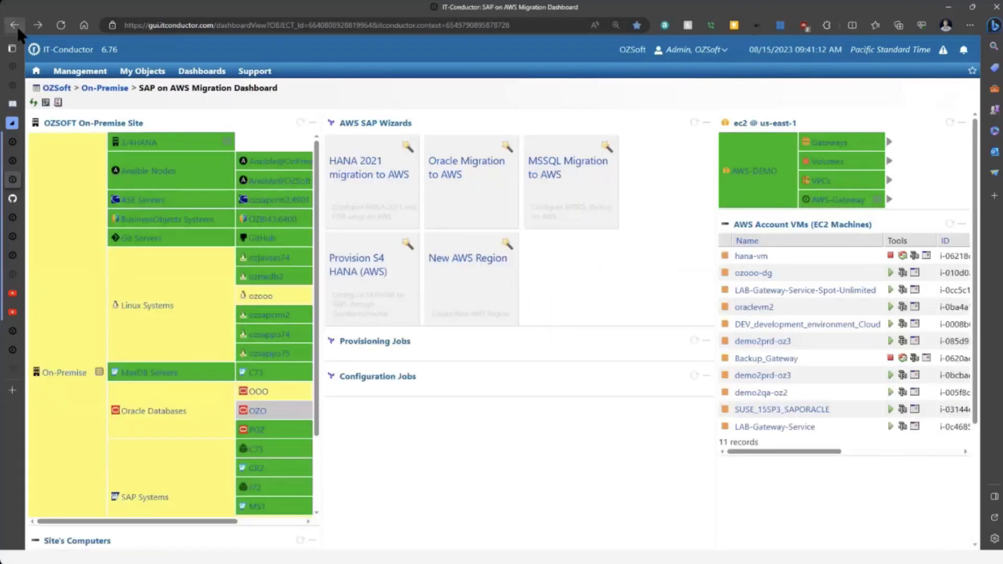
pyautogui.scroll(-3, 528, 337)
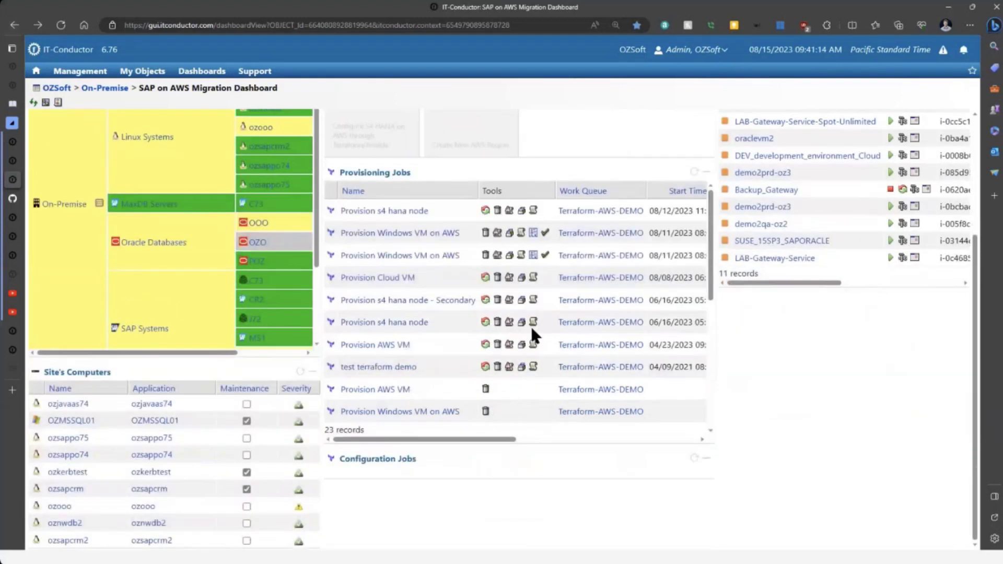
pyautogui.scroll(-2, 531, 330)
pyautogui.scroll(-2, 495, 397)
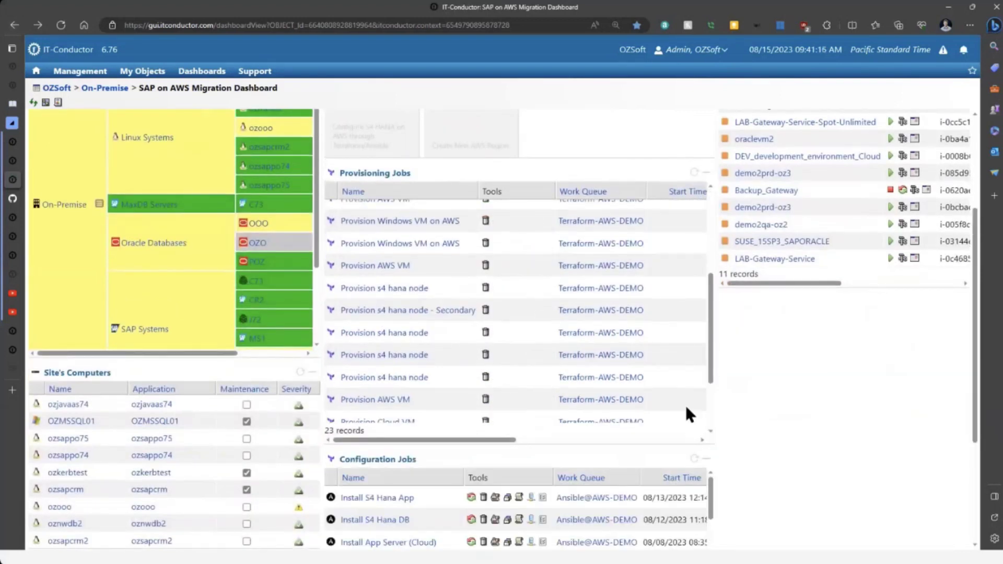
pyautogui.scroll(-2, 769, 436)
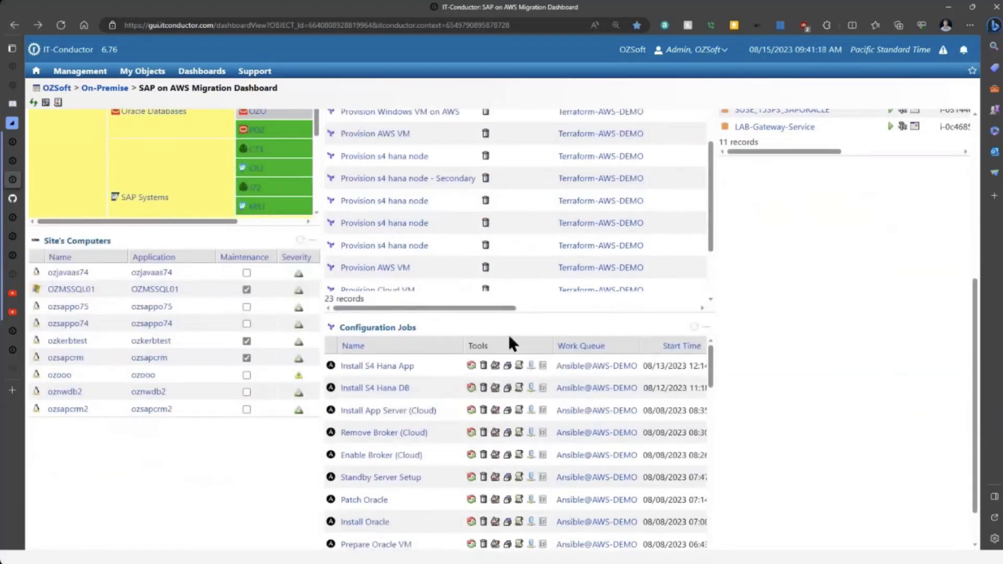
pyautogui.click(404, 433)
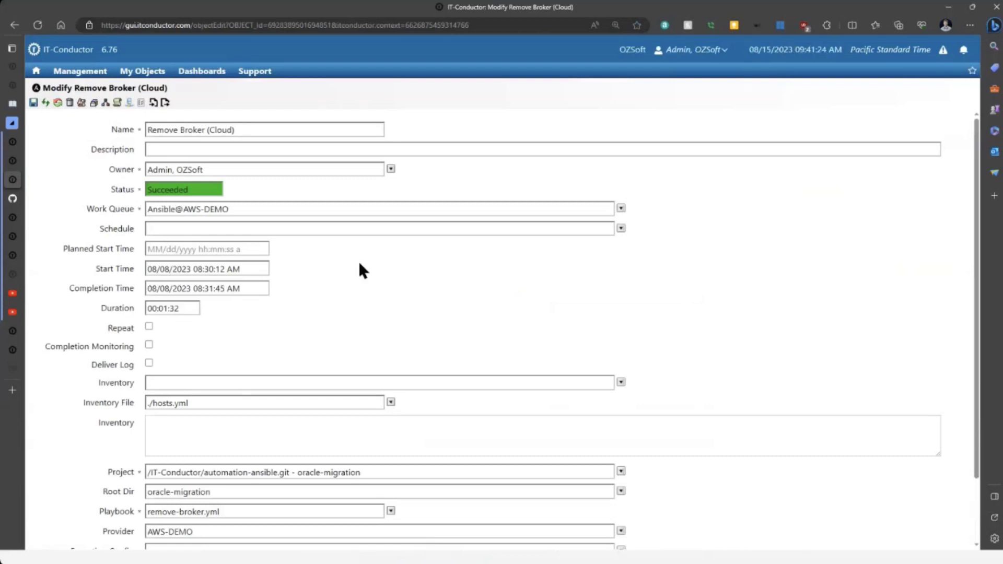
# Review the Remove Broker (Cloud) job's settings, including its project and playbook, and open the process view it belongs to
pyautogui.scroll(-1, 254, 342)
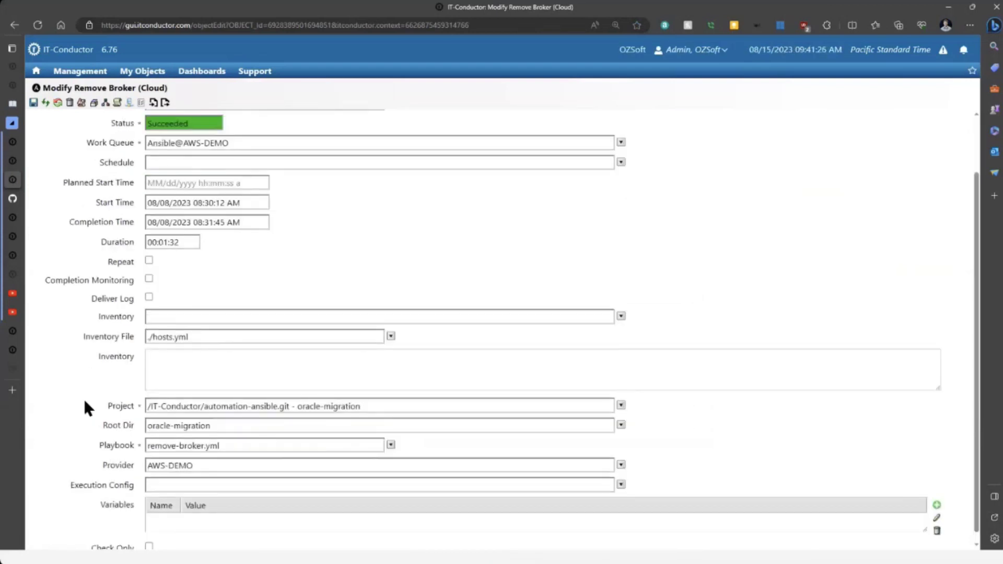
pyautogui.scroll(1, 101, 375)
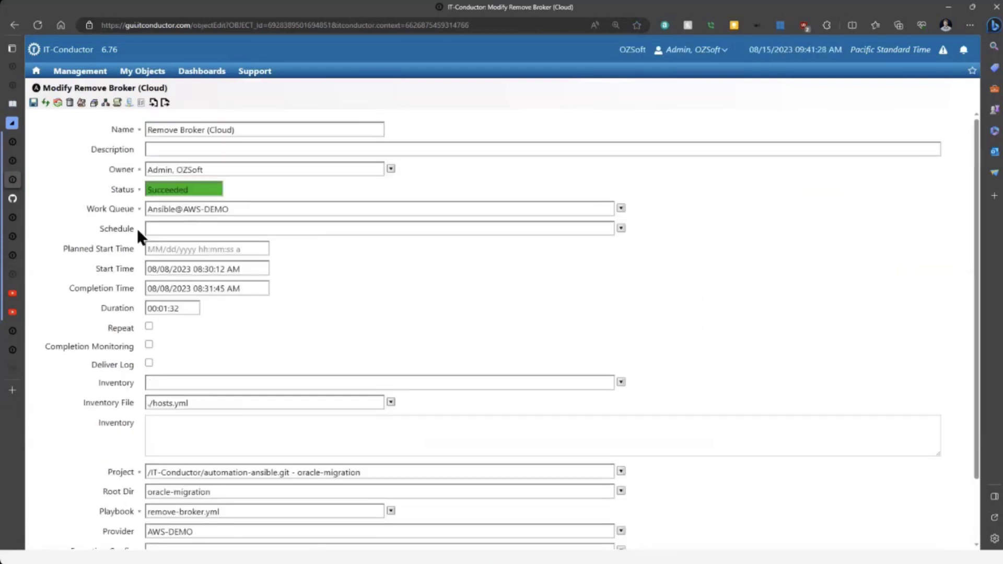
pyautogui.click(107, 104)
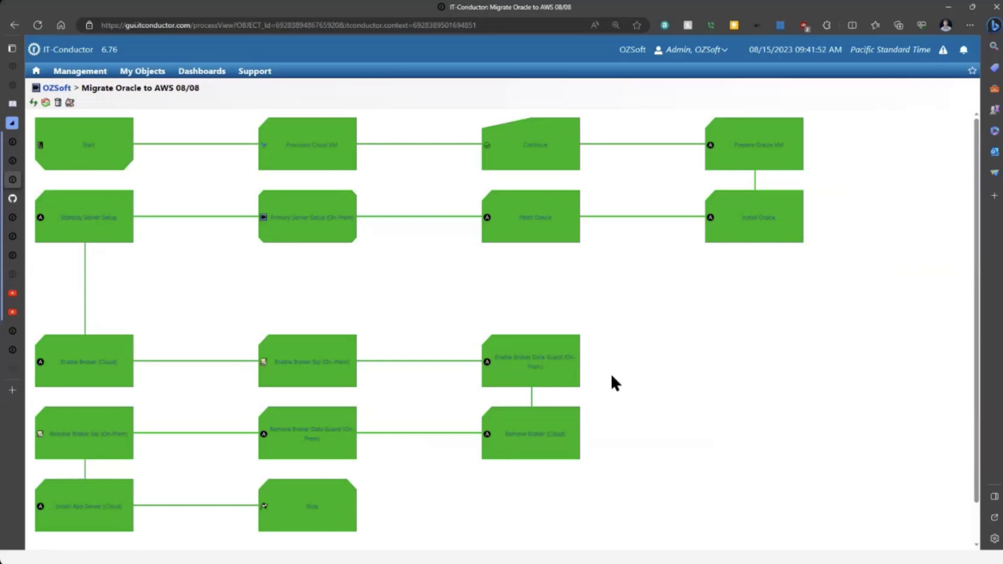
# Go back to the SAP on AWS Migration Dashboard and look through its Provisioning Jobs and Configuration Jobs
pyautogui.click(15, 29)
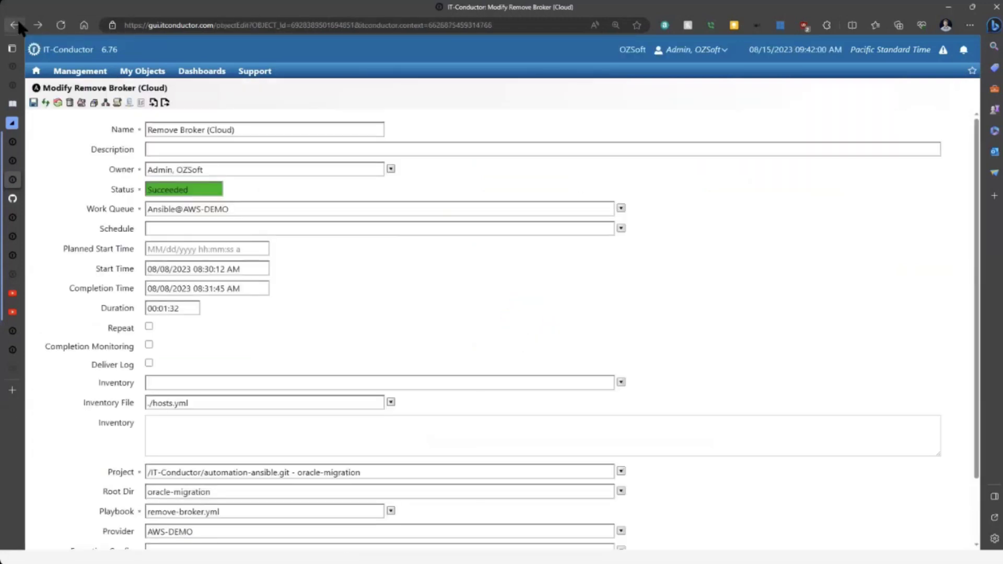
pyautogui.click(15, 24)
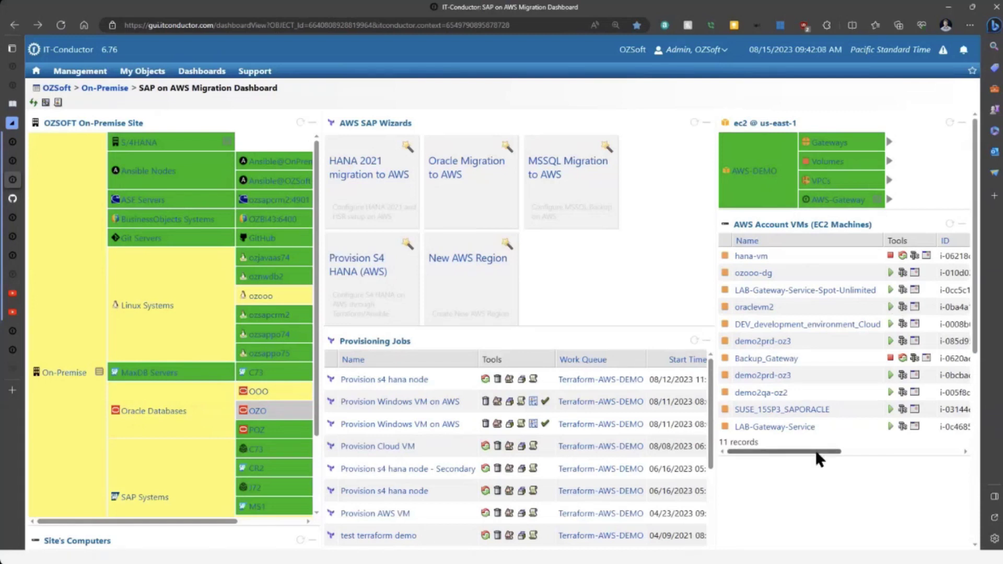
pyautogui.scroll(-3, 821, 450)
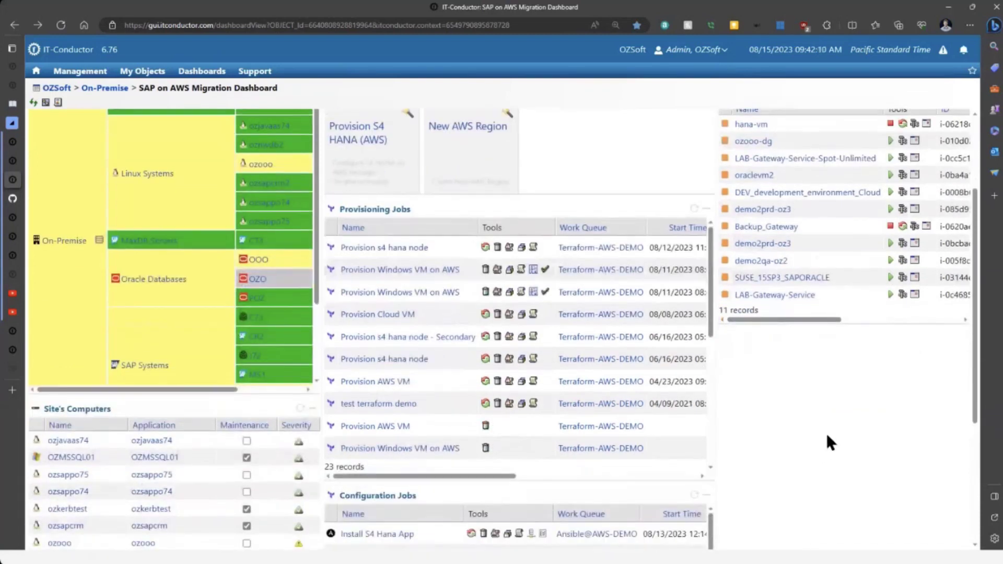
pyautogui.scroll(-4, 826, 436)
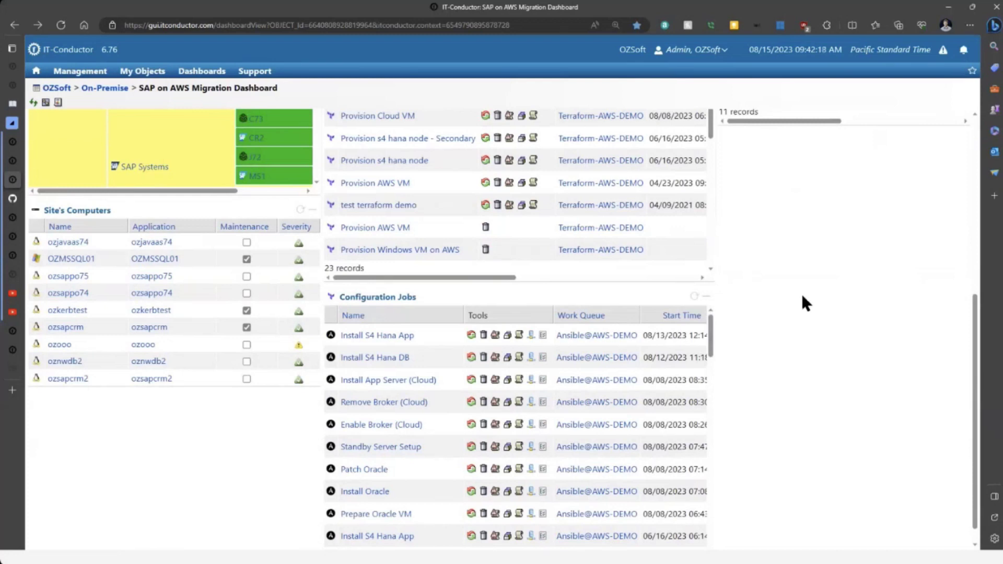
pyautogui.scroll(7, 801, 293)
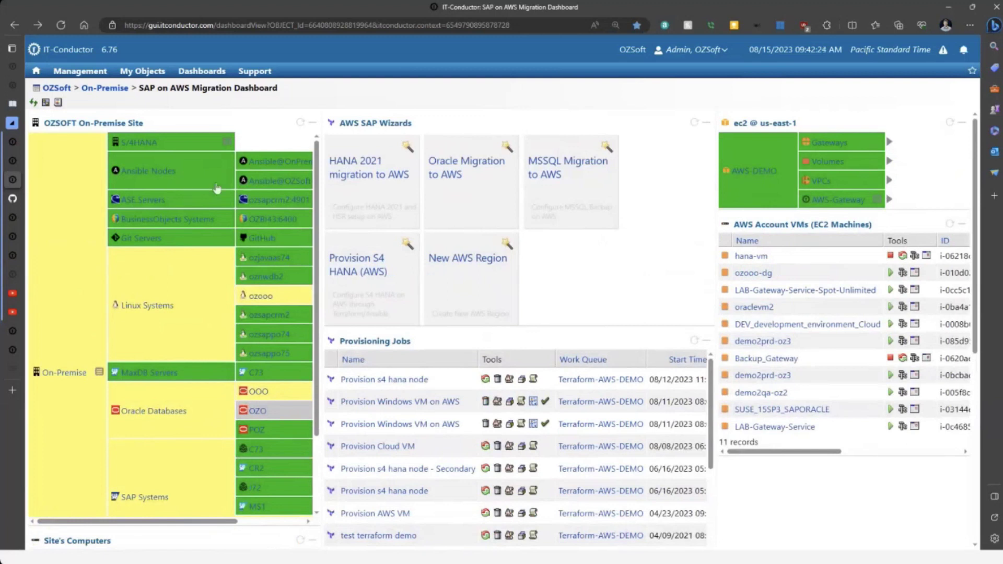
# Switch to the SAP system OOO overview and open the OZSOFT Dashboard for Start/Stop Automation - On-Prem Systems from there
pyautogui.moveTo(13, 157)
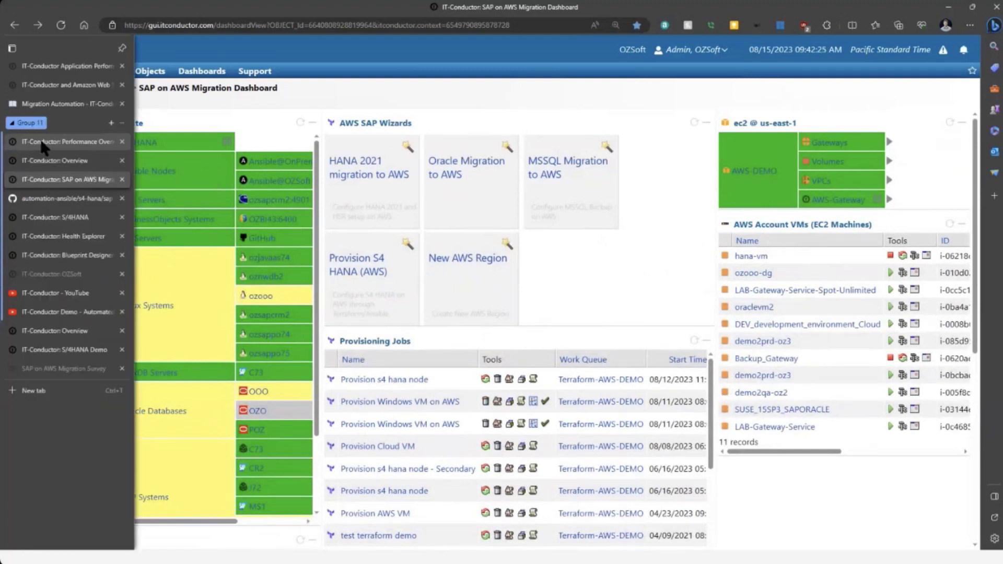
pyautogui.click(45, 160)
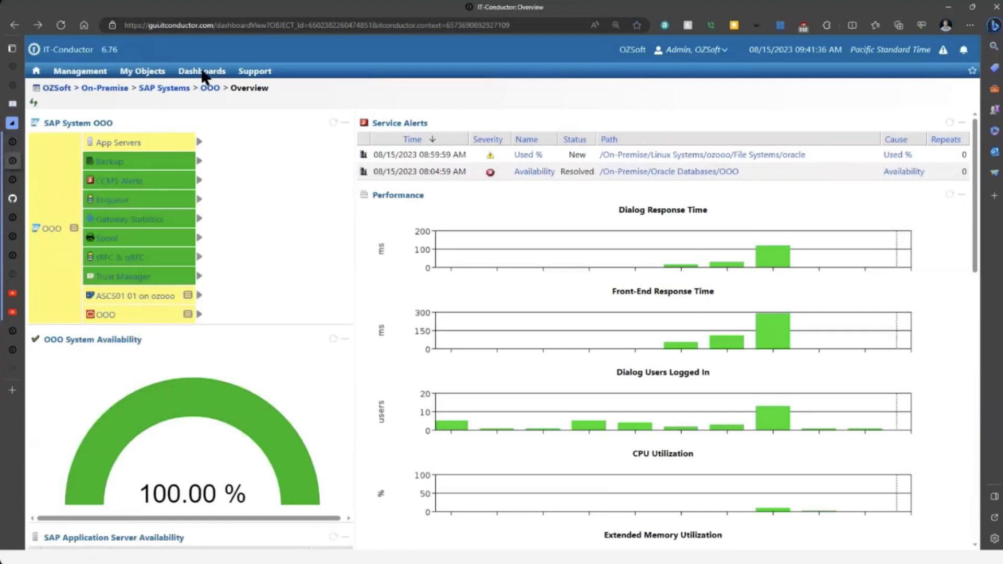
pyautogui.click(203, 77)
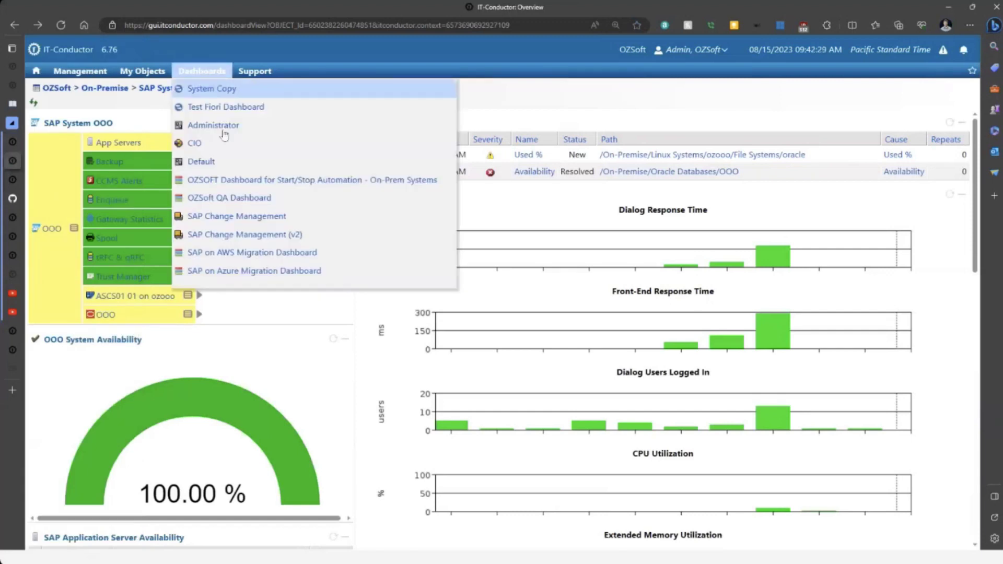
pyautogui.click(233, 183)
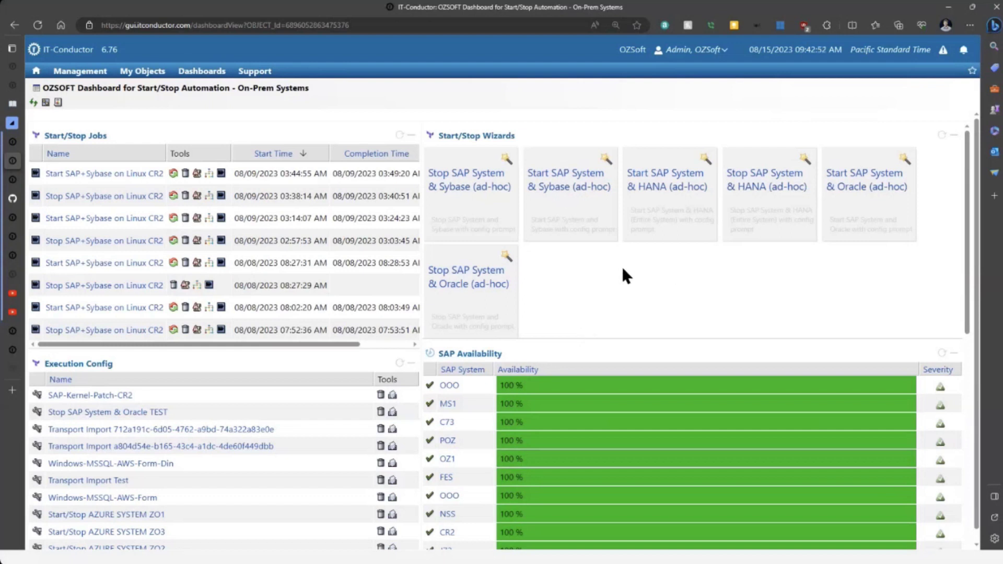
# Review the start/stop dashboard's execution configurations and its availability lists for SAP, Oracle, HANA, ASE and Linux systems
pyautogui.scroll(-1, 642, 308)
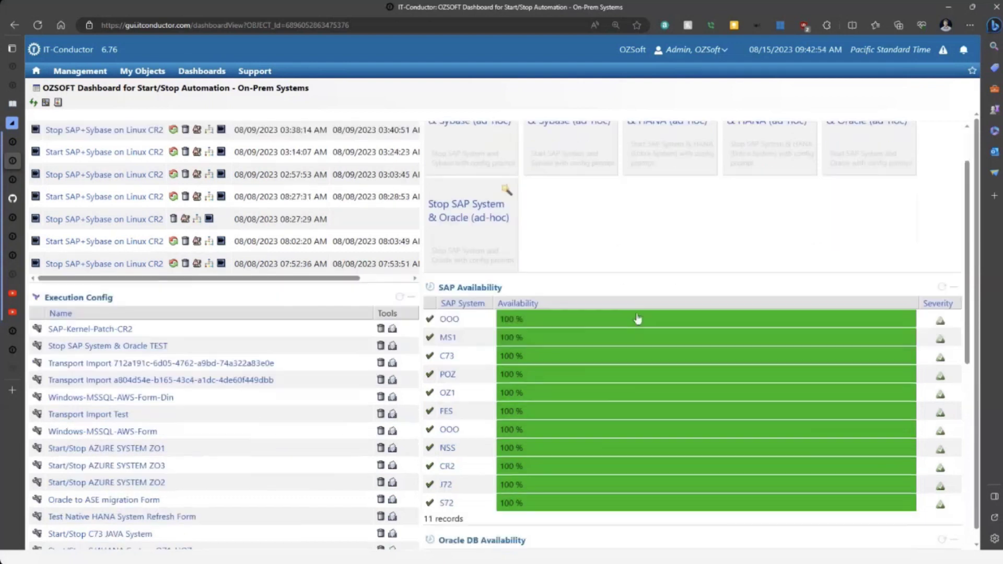
pyautogui.scroll(-5, 638, 318)
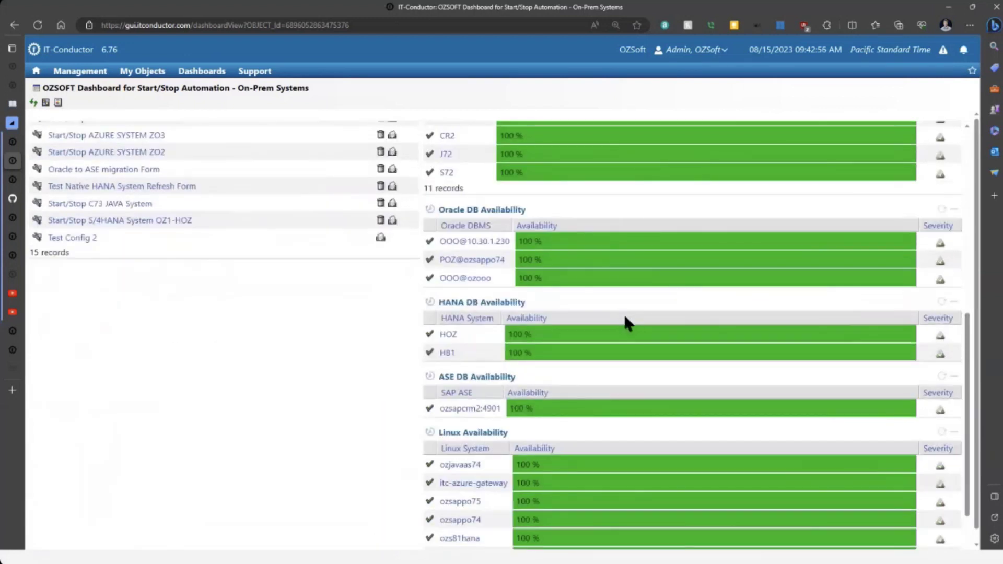
pyautogui.scroll(6, 638, 319)
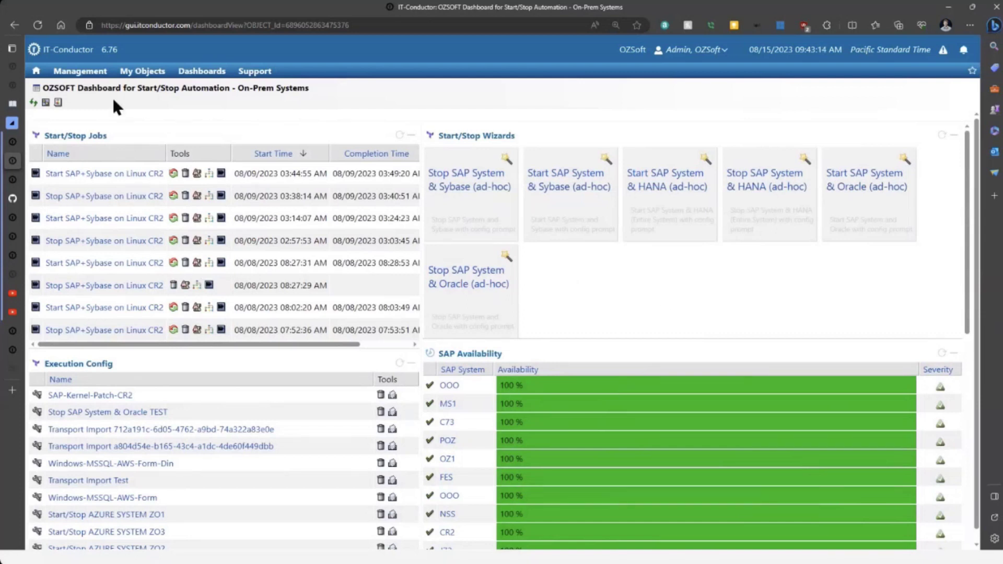
pyautogui.click(13, 66)
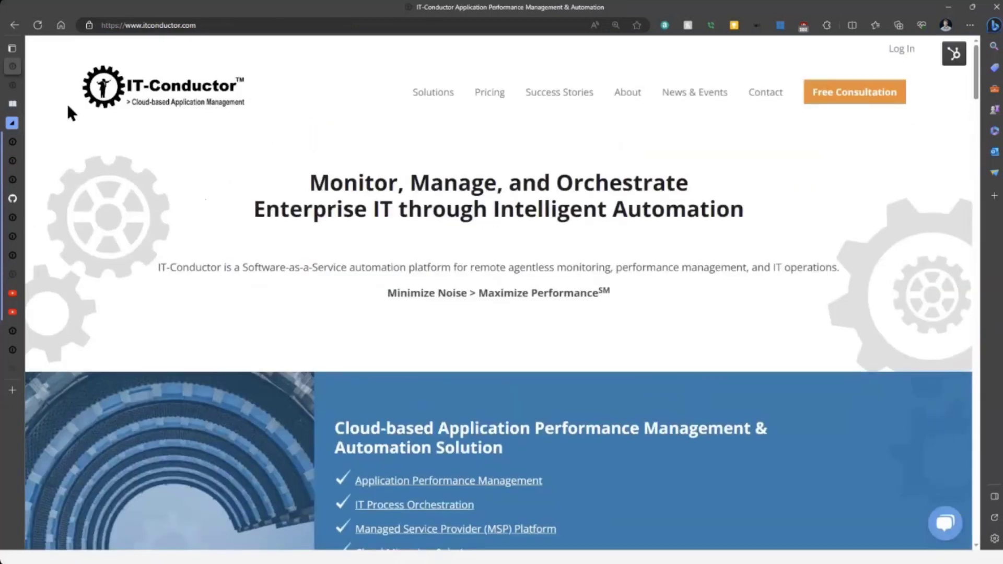
pyautogui.click(13, 86)
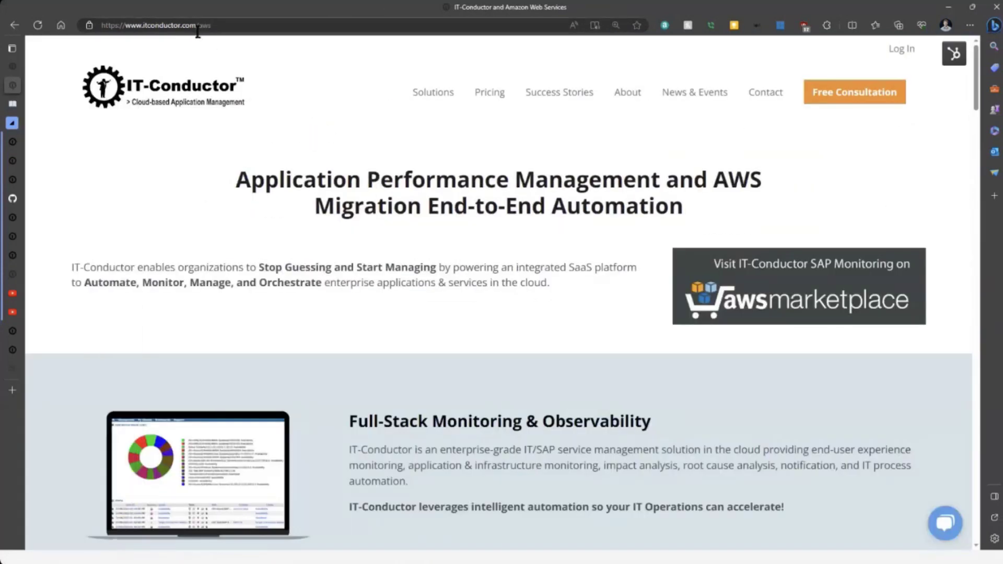
pyautogui.click(213, 25)
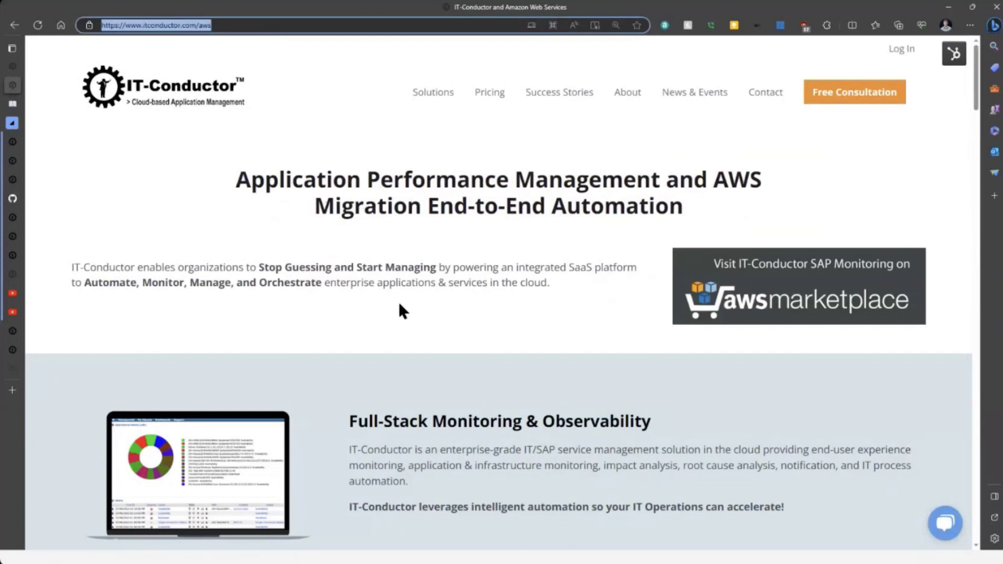
# Read through the AWS page from Full-Stack Monitoring & Observability to the Migrate Workloads to AWS phases and Other Resources
pyautogui.scroll(-3, 397, 300)
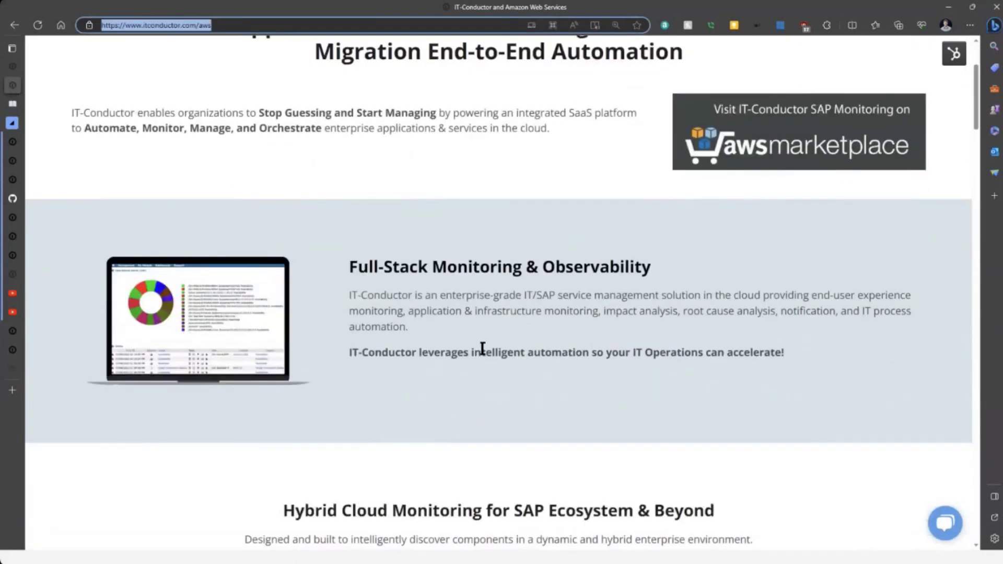
pyautogui.scroll(-7, 482, 353)
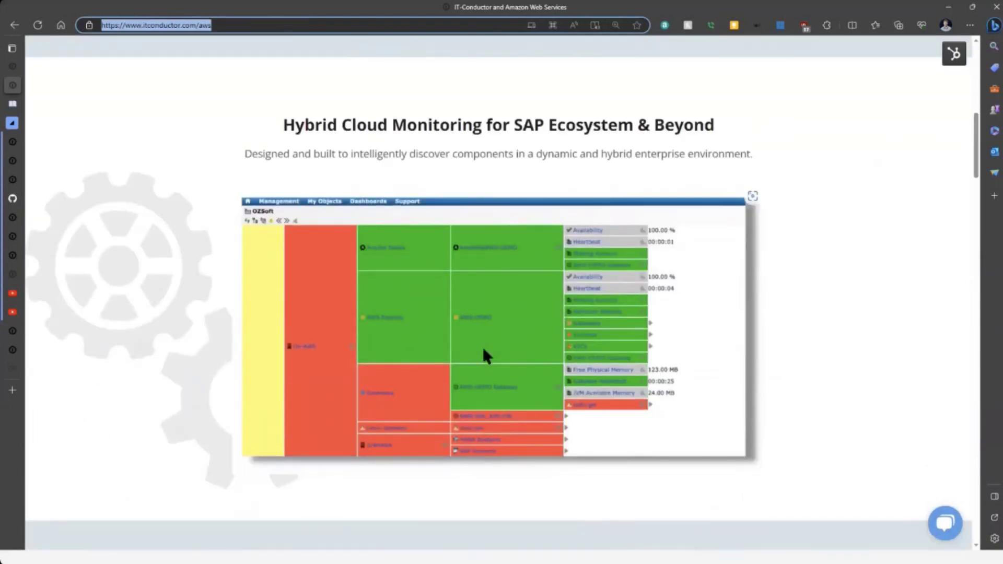
pyautogui.scroll(-6, 483, 350)
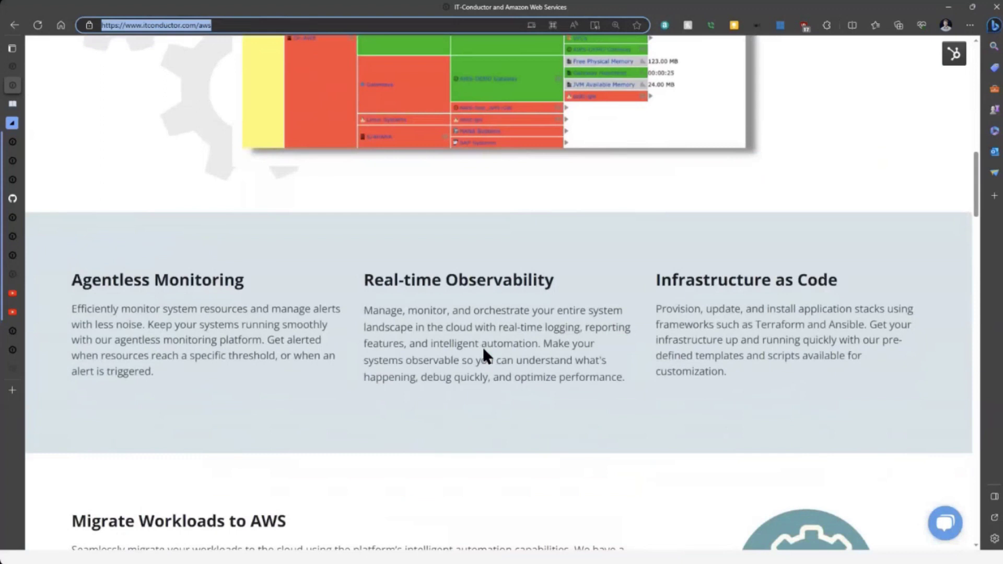
pyautogui.scroll(-4, 485, 354)
pyautogui.scroll(-4, 428, 352)
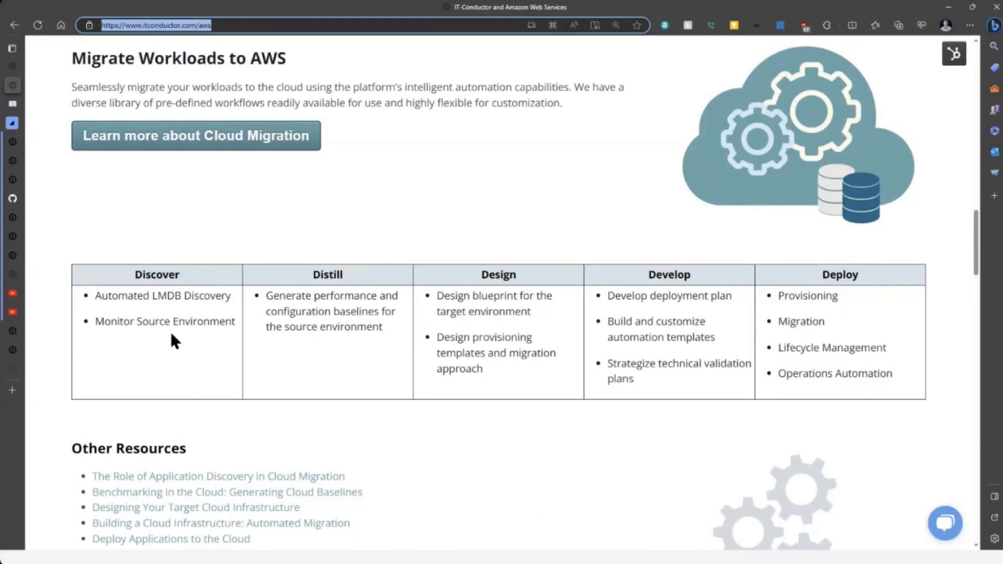
pyautogui.scroll(-3, 578, 362)
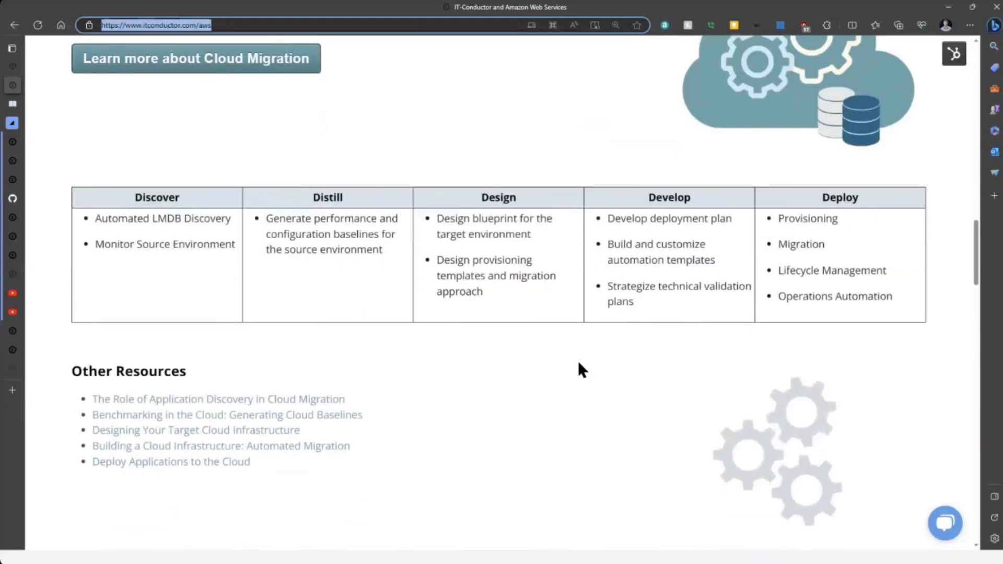